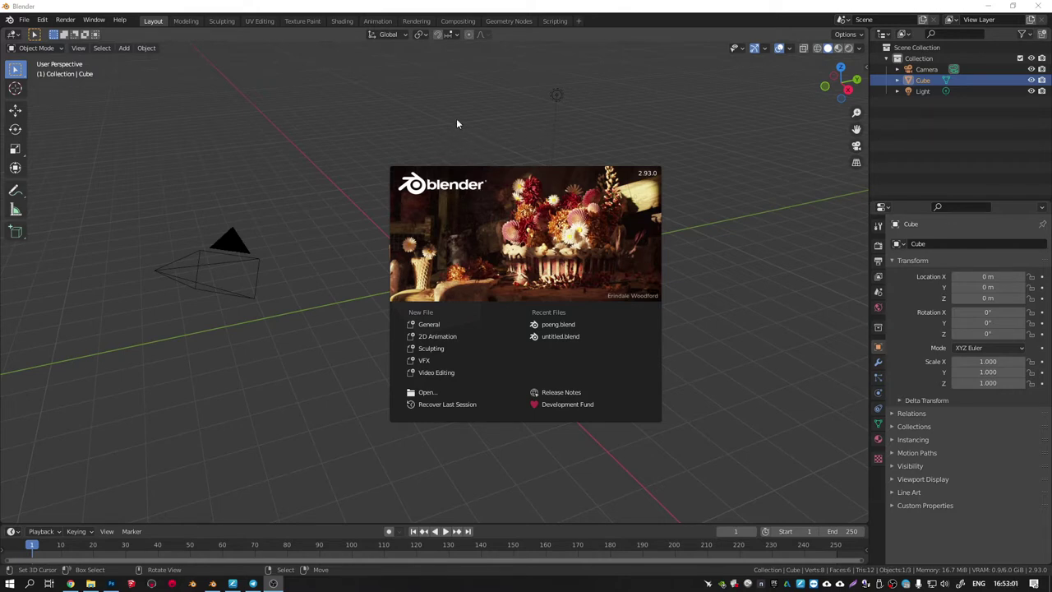
Step: Dismiss the Blender splash screen to reveal the default cube scene
left_click(362, 62)
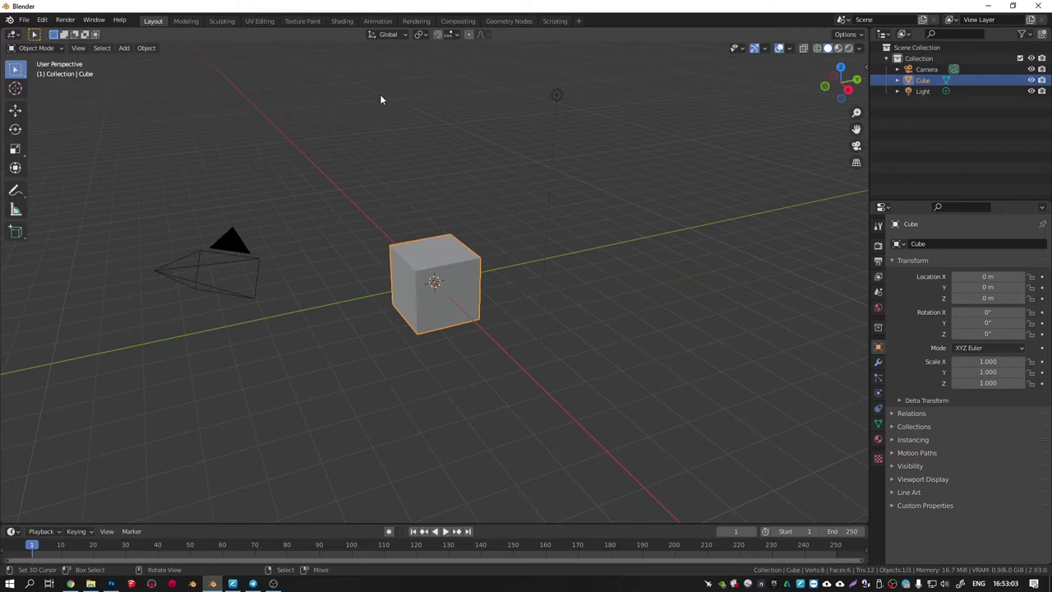
Step: In the Shading workspace, duplicate the cube twice to the right, making a row of three
left_click(342, 21)
mouse_move(352, 51)
middle_mouse_down()
mouse_move(487, 221)
mouse_move(556, 236)
mouse_move(446, 211)
middle_mouse_up()
scroll(545, 248, "up", 3)
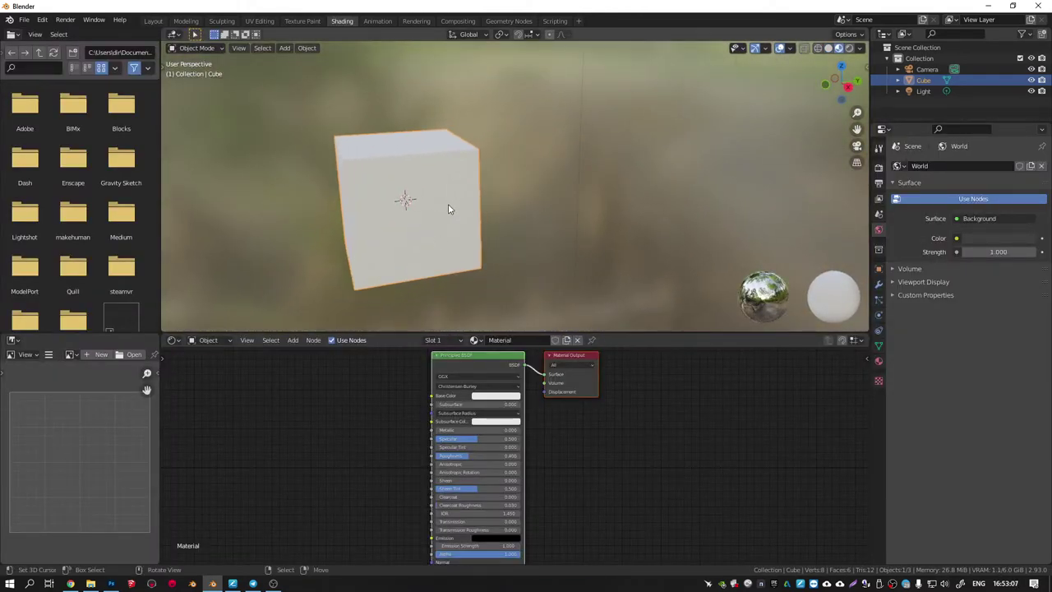
key("shift+d")
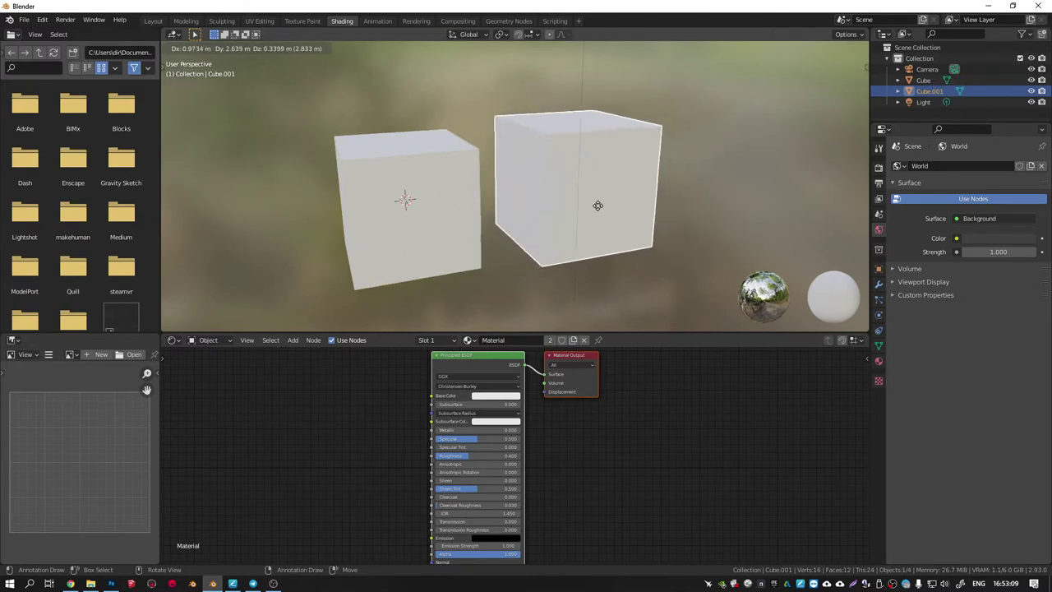
left_click(591, 244)
middle_click_drag(567, 281, 582, 207)
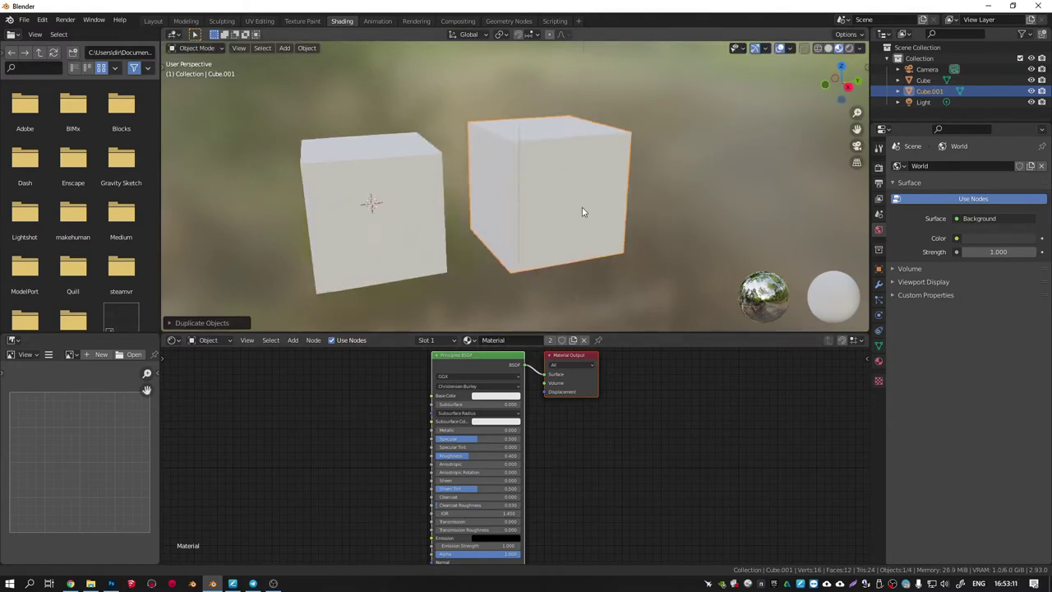
scroll(562, 222, "down", 2)
key("shift+d")
left_click(698, 213)
scroll(698, 214, "down", 5)
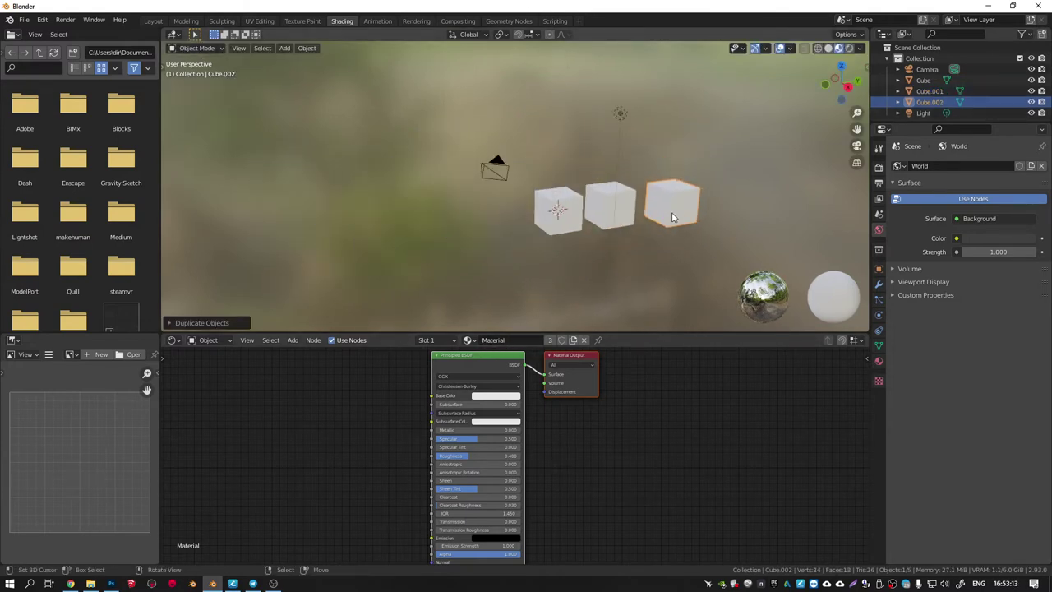
middle_click_drag(698, 214, 604, 248, "shift")
Step: Select the row of three cubes and duplicate it upward three times, forming four rows
left_click(567, 243, "shift")
left_click(518, 246, "shift")
key("shift+d")
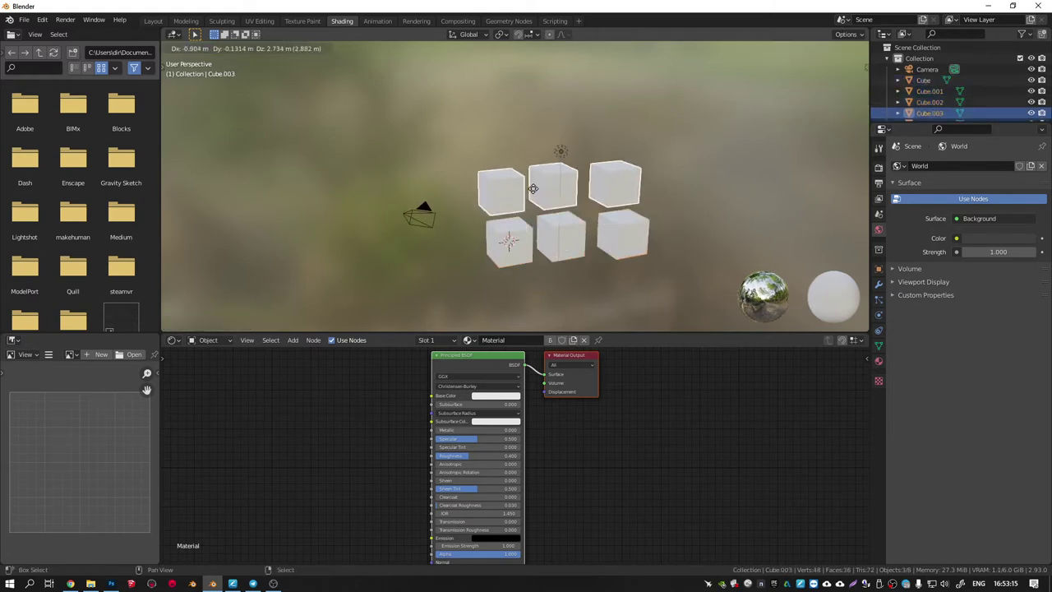
left_click(533, 187)
key("shift+d")
left_click(530, 136)
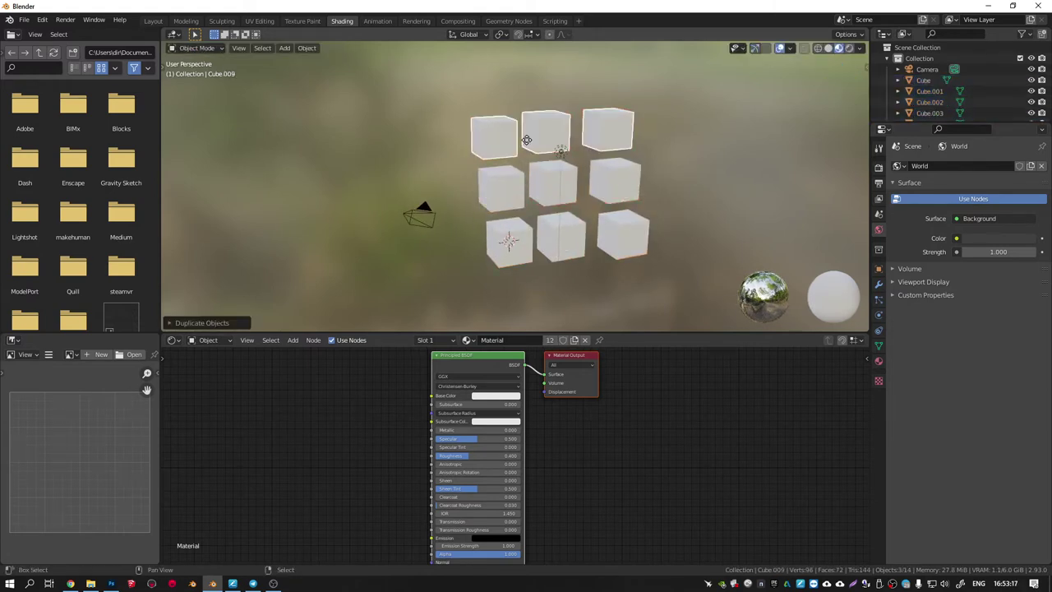
key("shift+d")
left_click(525, 88)
middle_click_drag(525, 88, 499, 171)
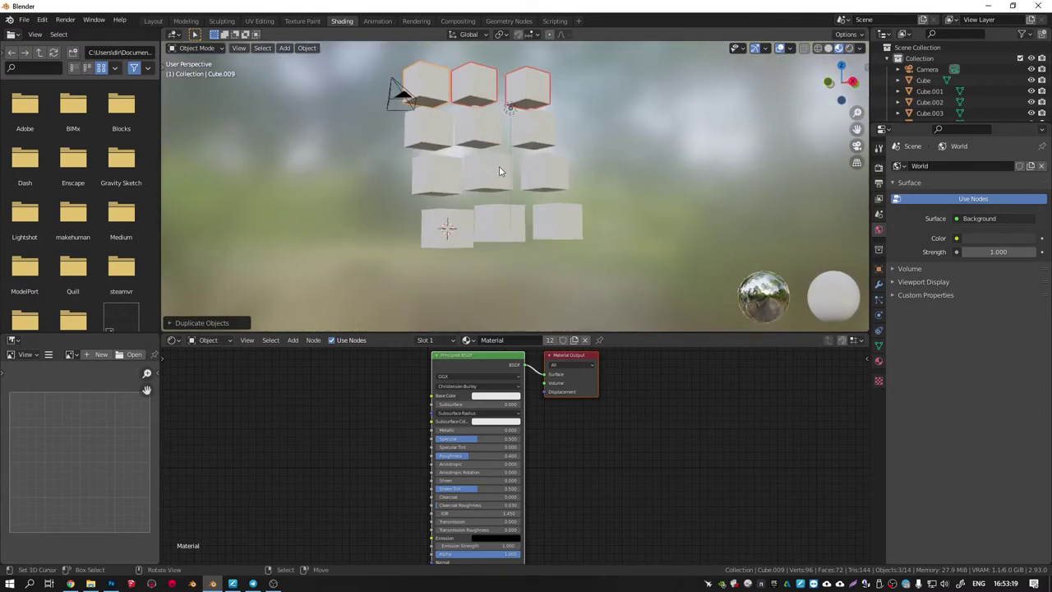
scroll(531, 217, "up", 3)
middle_click_drag(484, 377, 636, 416)
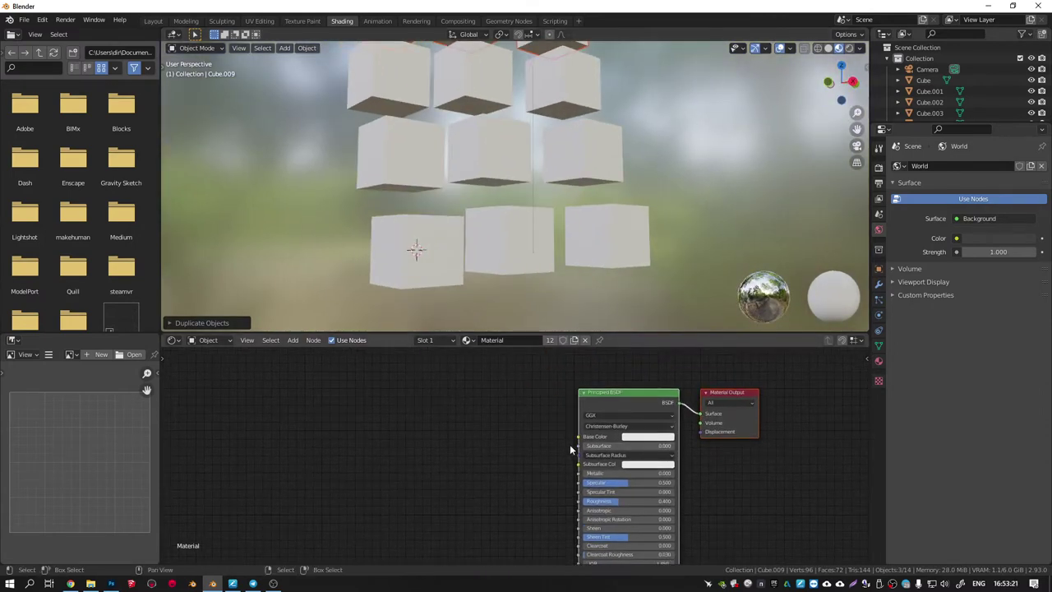
Step: Try different base colours and move the Material Output node further right
left_click(648, 436)
mouse_move(683, 344)
left_mouse_down()
mouse_move(656, 361)
mouse_move(657, 347)
left_mouse_up()
middle_click_drag(540, 457, 609, 439)
left_click_drag(734, 370, 790, 393)
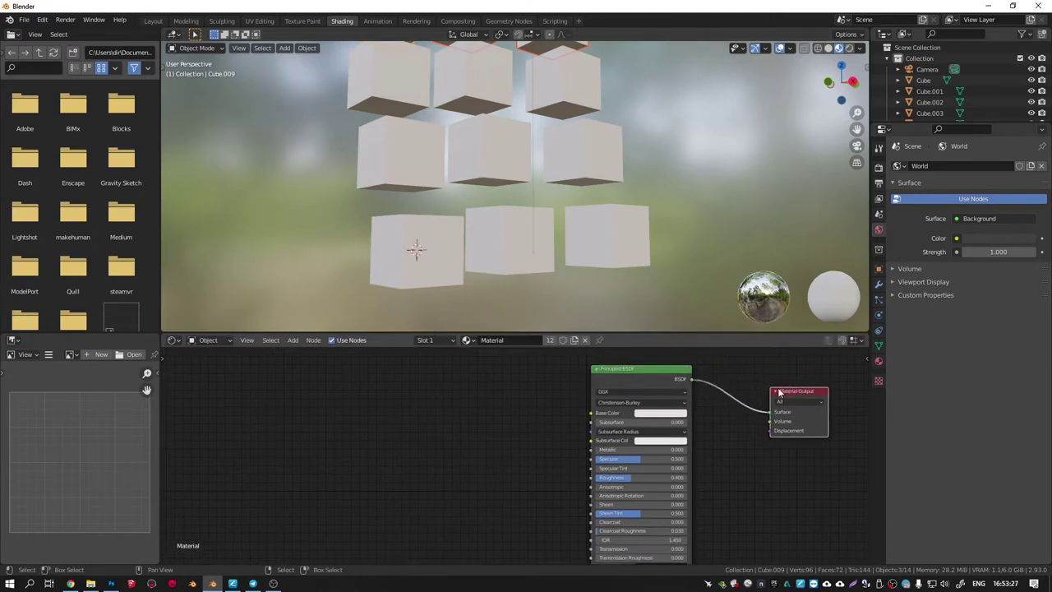
middle_click_drag(540, 395, 558, 422)
Step: Add a Geometry input node left of the shader, then delete it
key("shift+a")
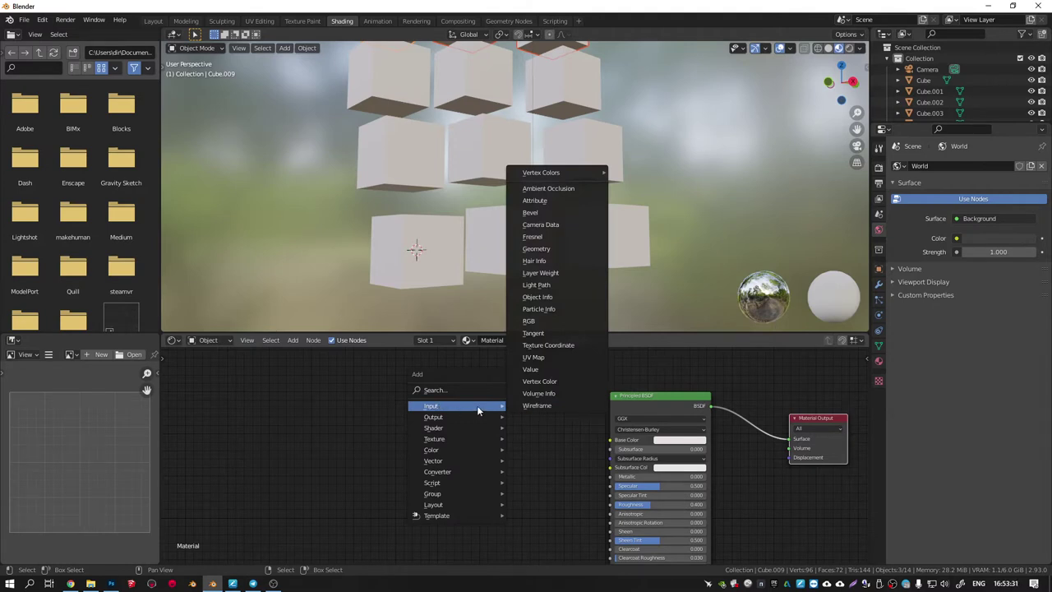
left_click(530, 249)
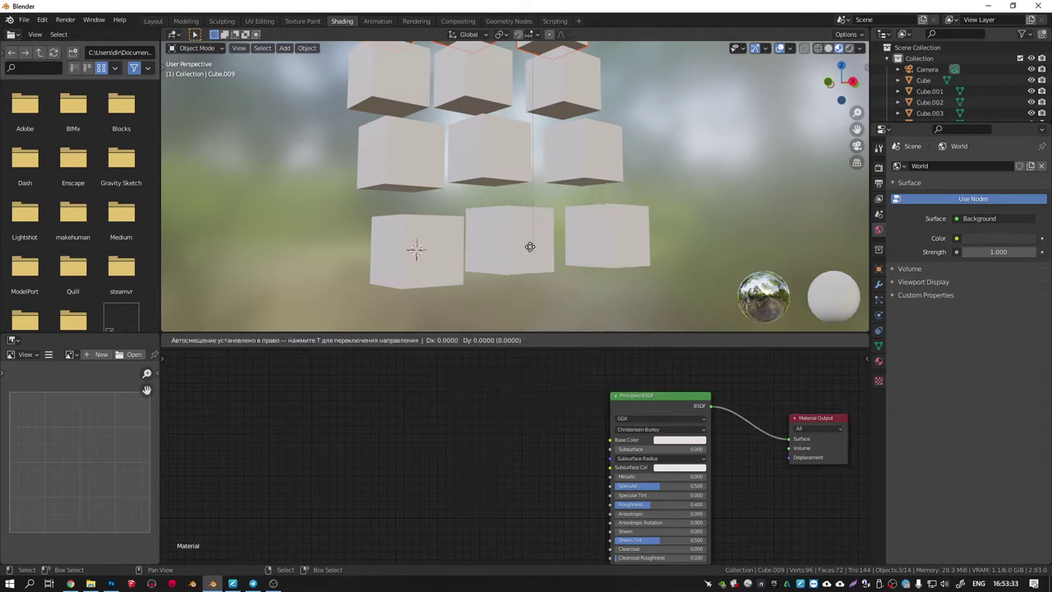
left_click(478, 455)
scroll(485, 458, "up", 2)
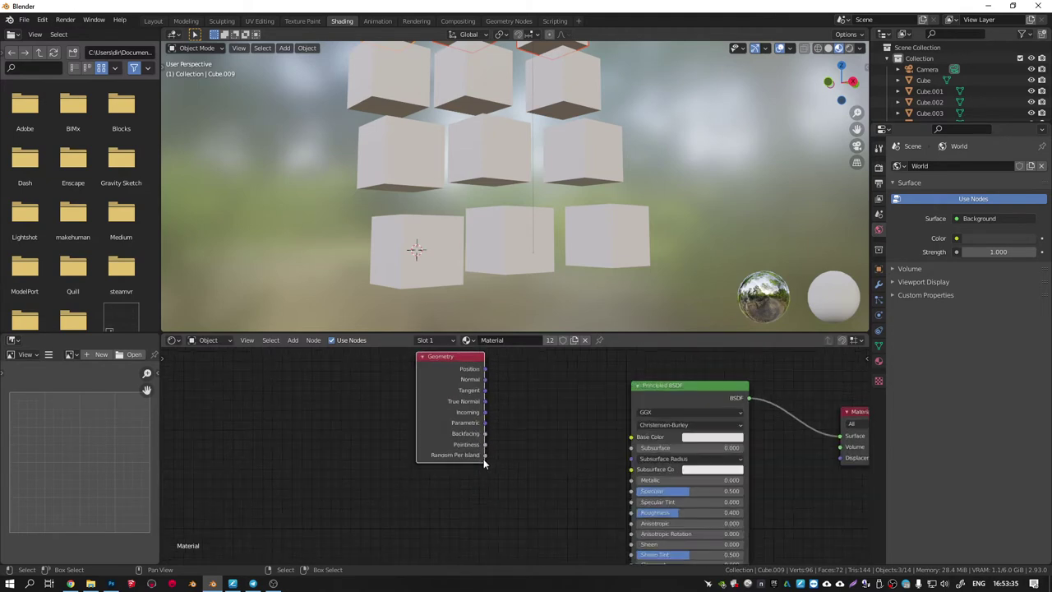
key("x")
Step: Add an Object Info node and place it left of the Principled BSDF
key("shift+a")
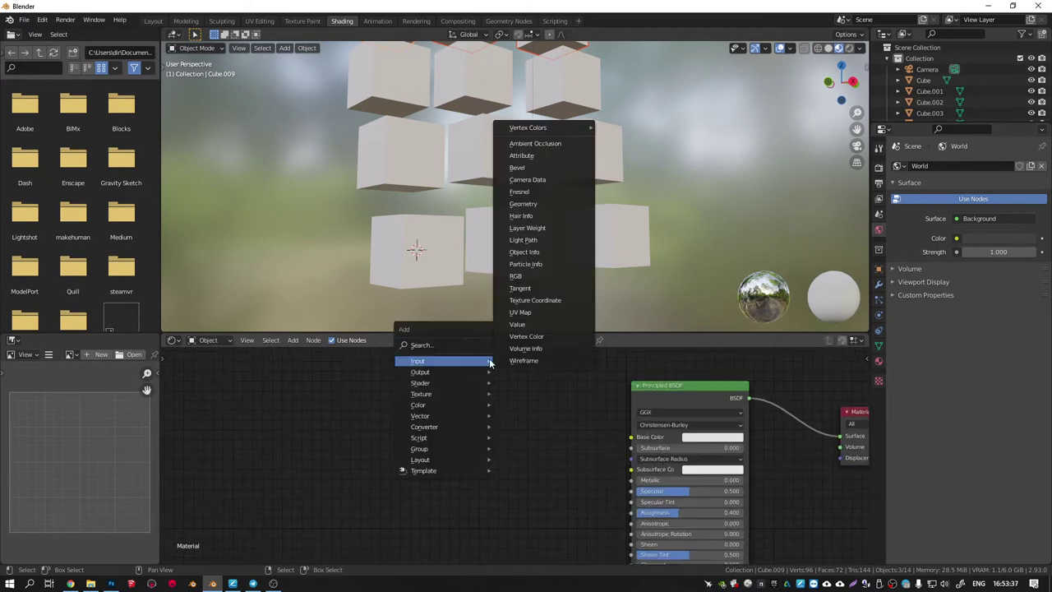
left_click(516, 253)
left_click(464, 433)
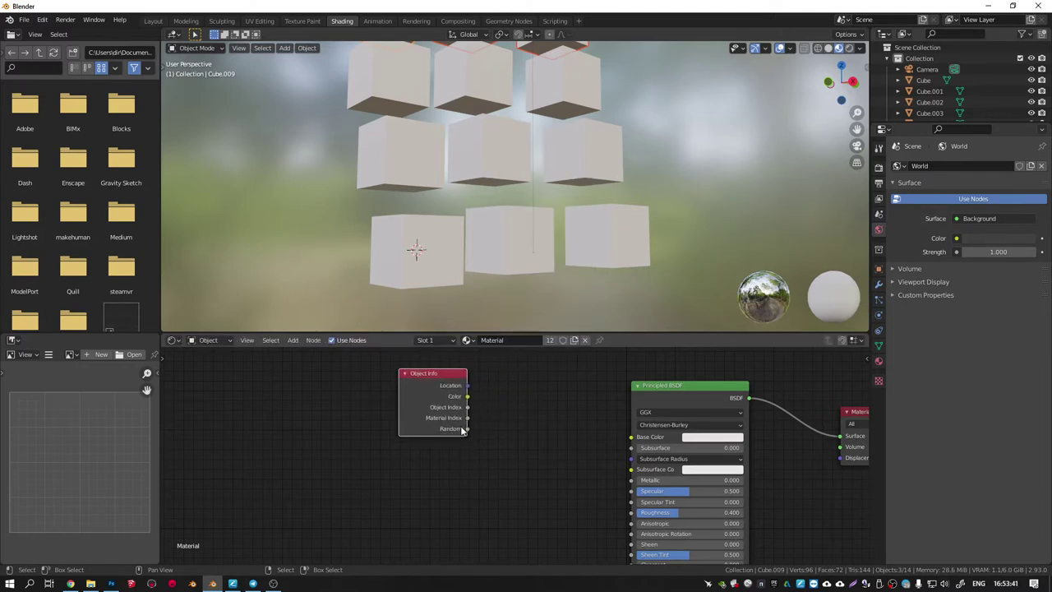
left_click_drag(471, 434, 414, 418)
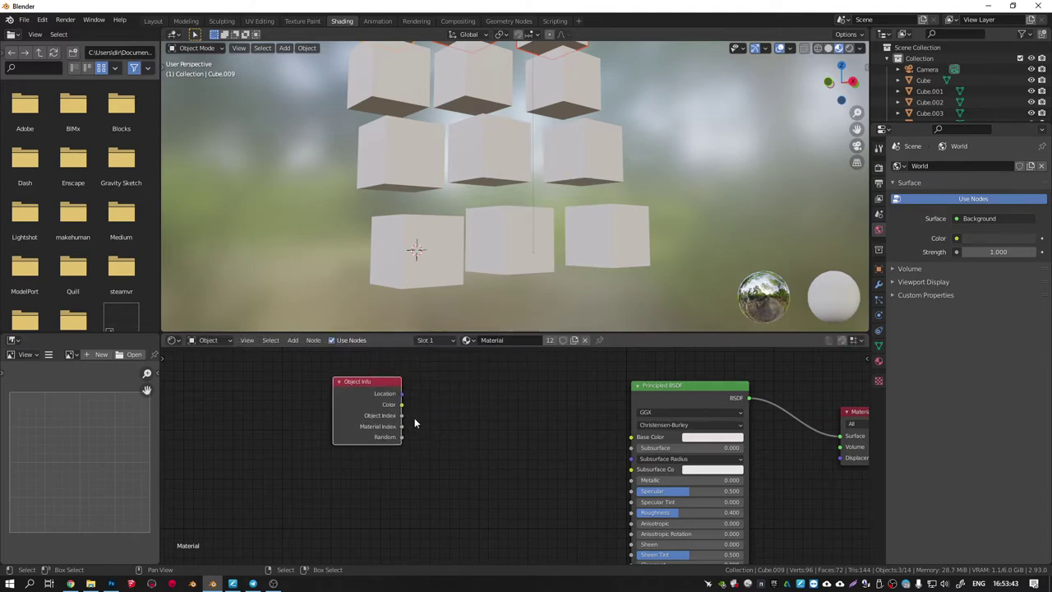
scroll(451, 432, "up", 1)
key("shift+a")
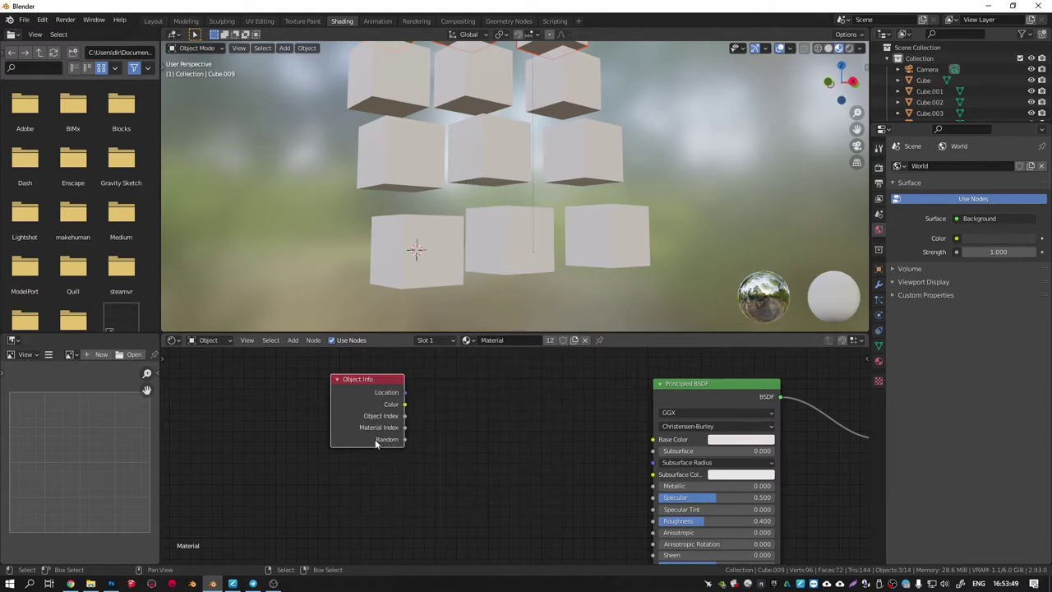
Step: Select the left cube in the second row and the bottom-right cube
left_click(429, 228)
left_click(429, 159)
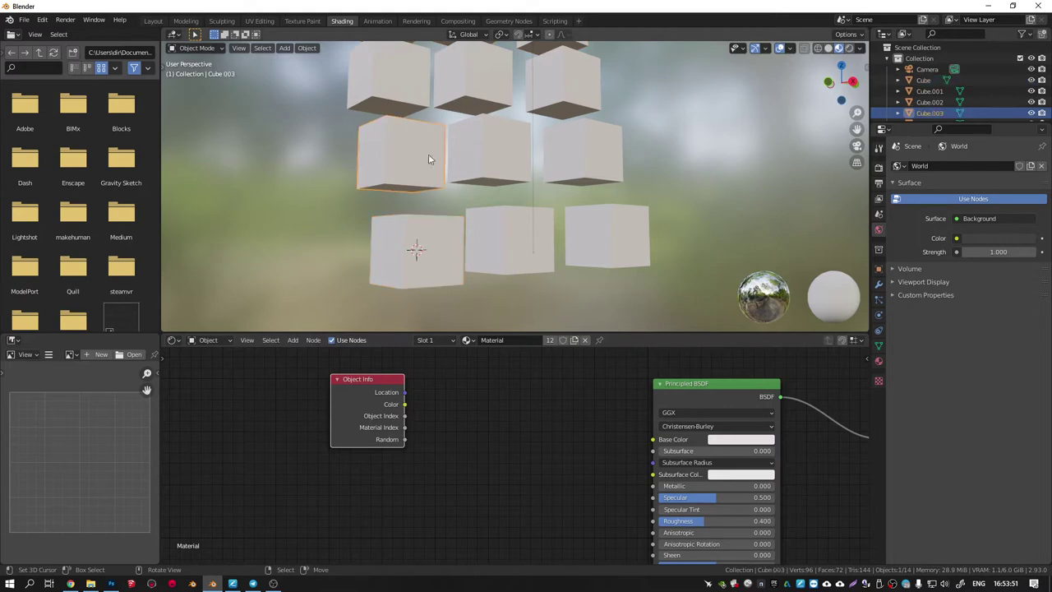
left_click(601, 157)
left_click(637, 230)
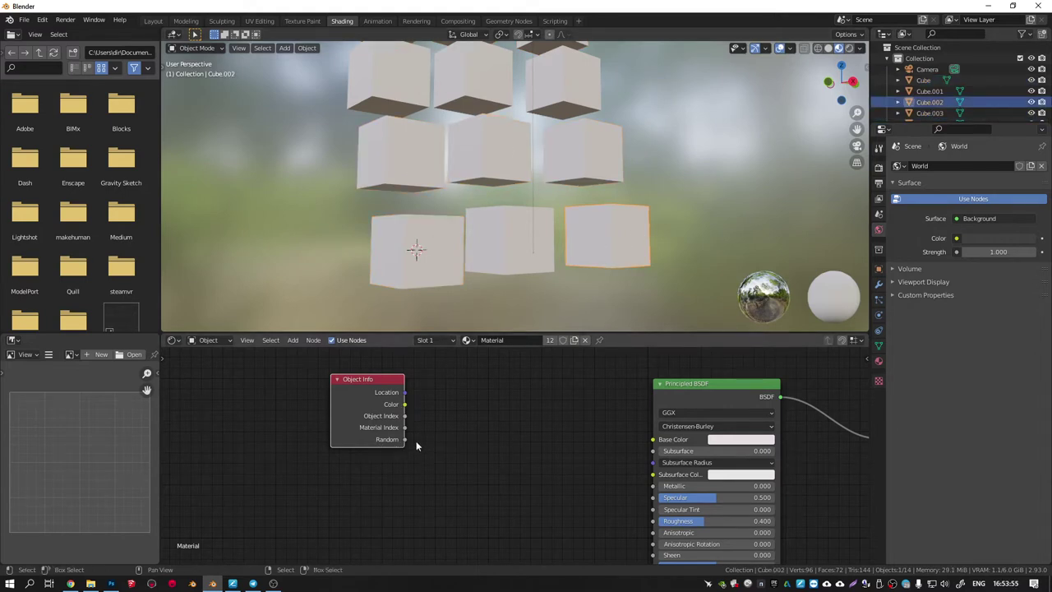
Step: Add a ColorRamp node beside Object Info and inspect its black and white stop colours
key("shift+a")
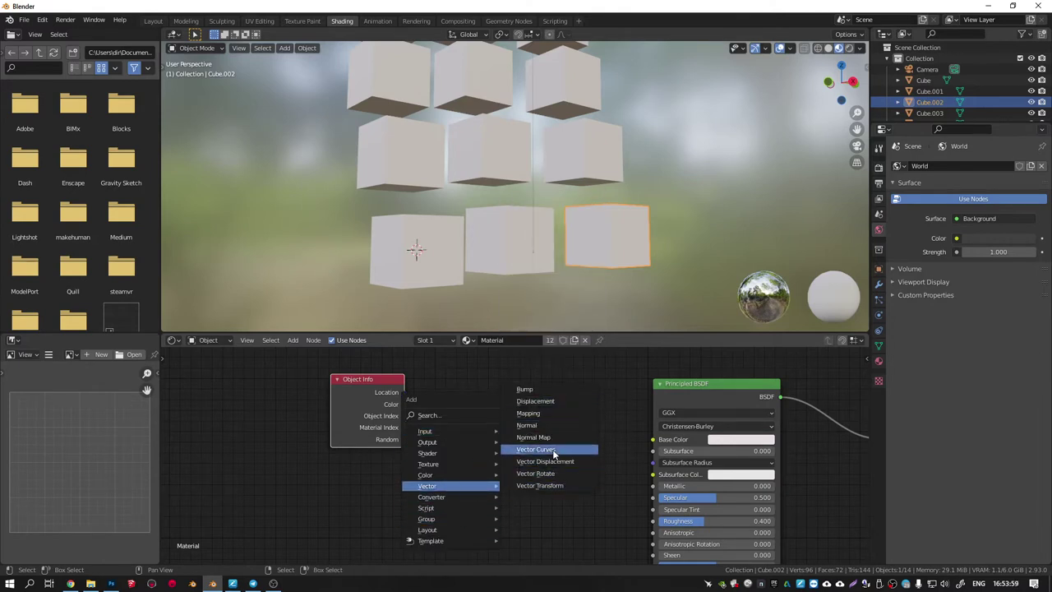
mouse_move(450, 496)
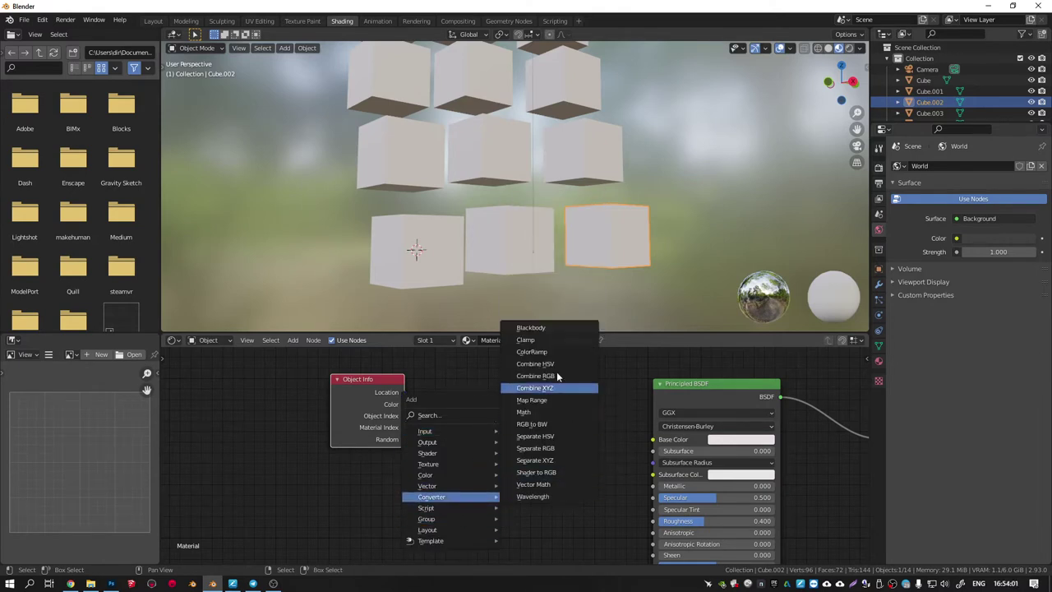
left_click(531, 351)
left_click(427, 433)
scroll(427, 433, "up", 2)
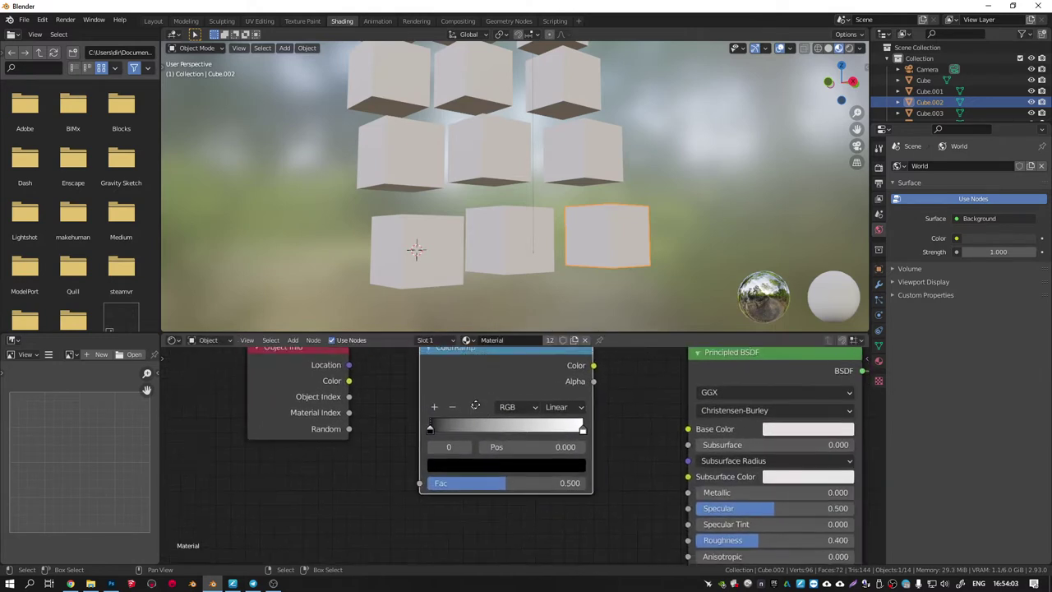
scroll(428, 434, "up", 1)
left_click(444, 466)
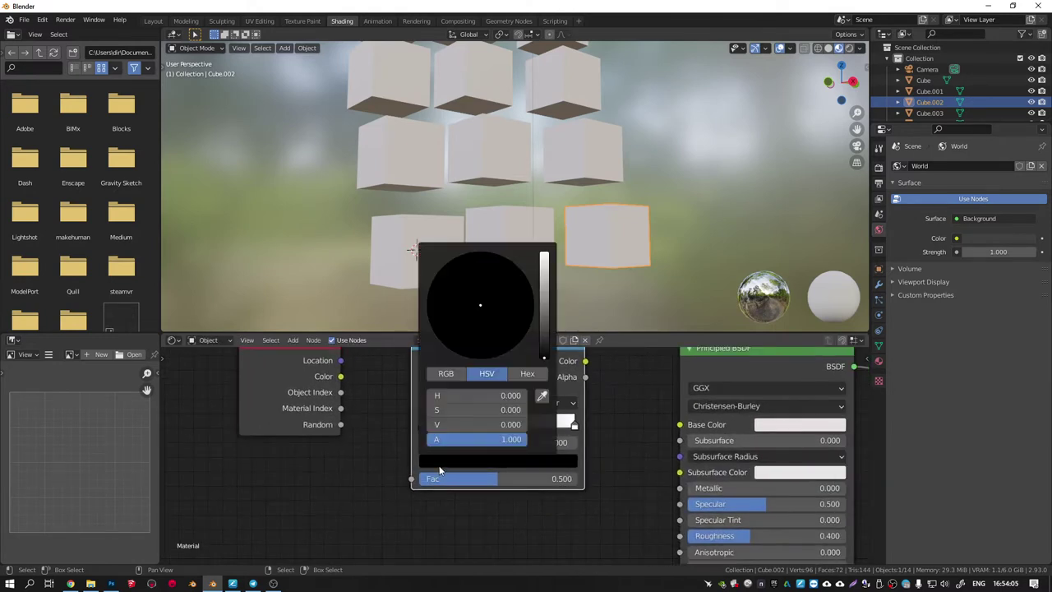
left_click(446, 374)
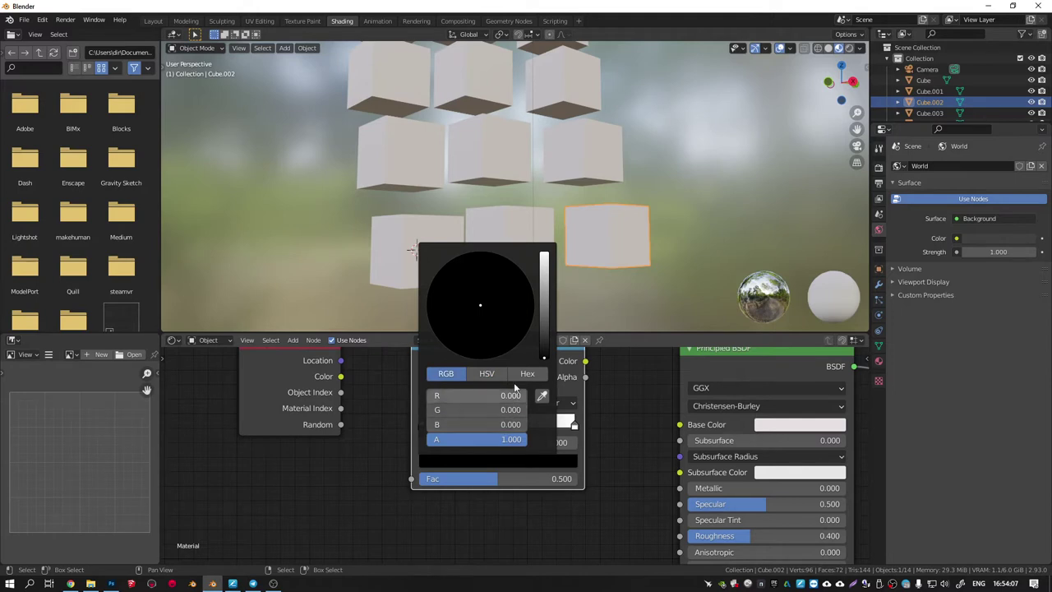
left_click(579, 431)
left_click(560, 466)
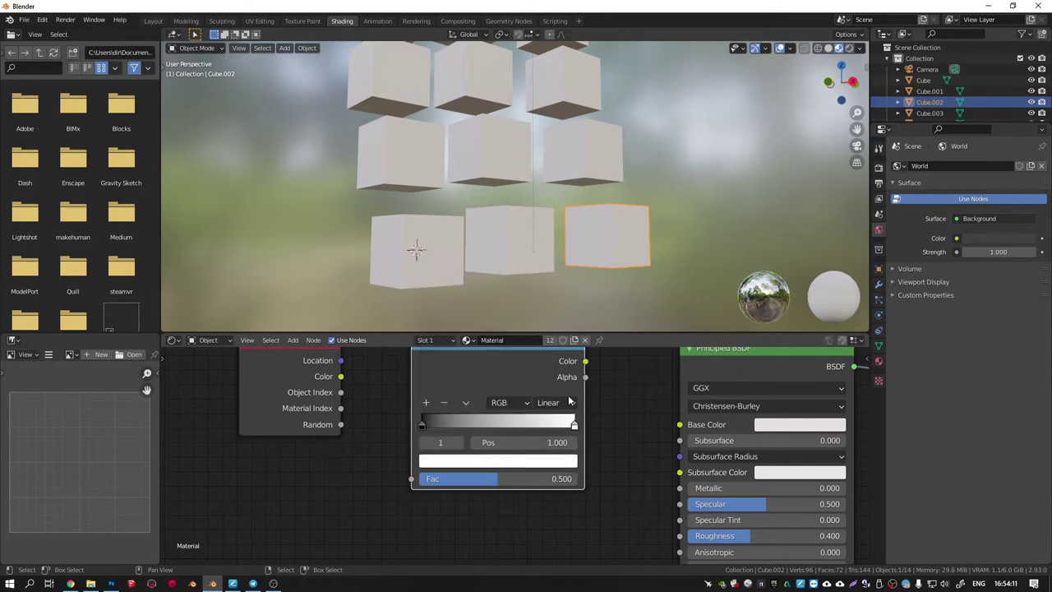
Step: Connect the Object Info Random output to the ColorRamp Fac input
left_click_drag(332, 432, 407, 486)
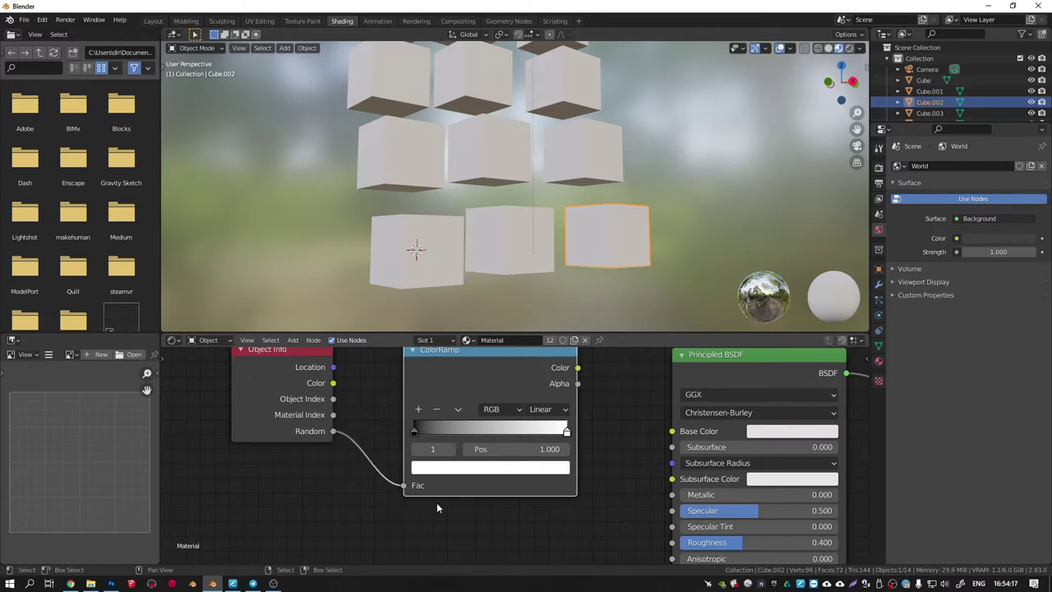
scroll(437, 503, "up", 2)
middle_click_drag(423, 420, 341, 474)
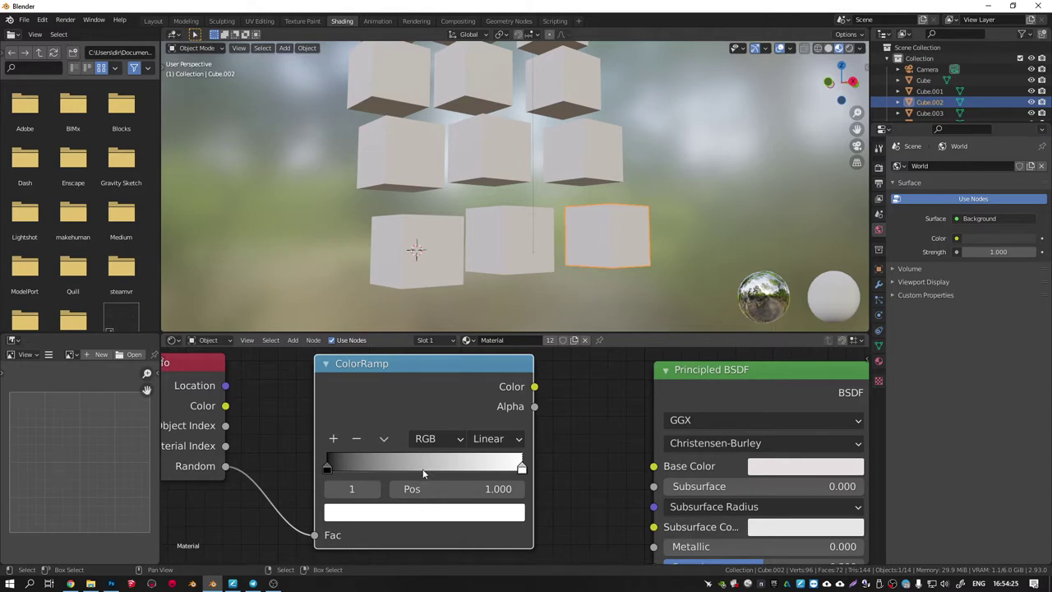
Step: Connect the ColorRamp colour output to the Principled BSDF Base Color
mouse_move(534, 386)
left_mouse_down()
mouse_move(622, 411)
mouse_move(654, 466)
left_mouse_up()
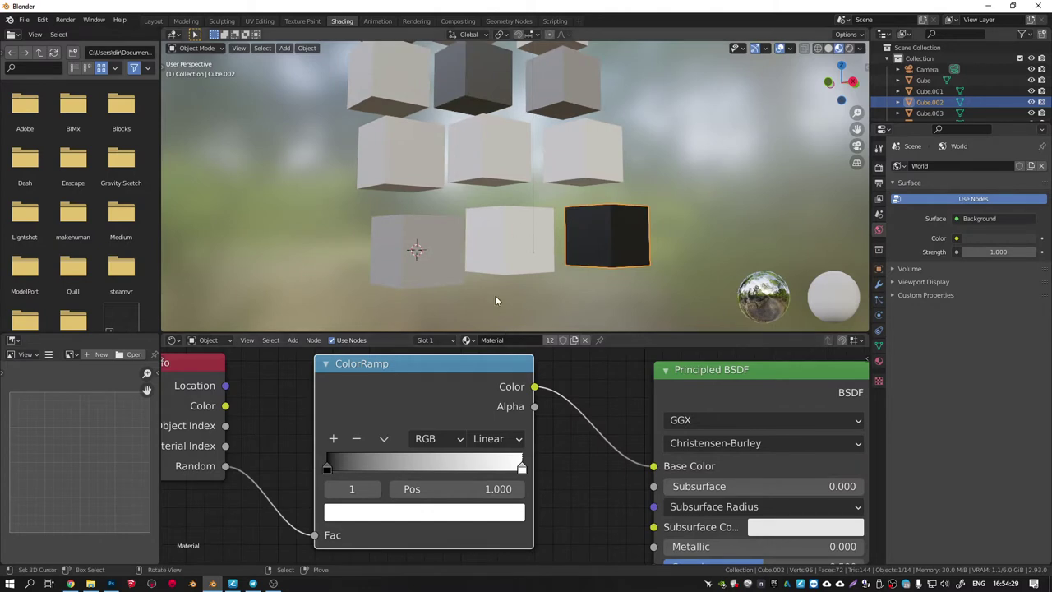
scroll(487, 267, "down", 2)
scroll(488, 267, "down", 2)
Step: Add a third colour stop on the ramp at position 0.477
left_click(439, 79)
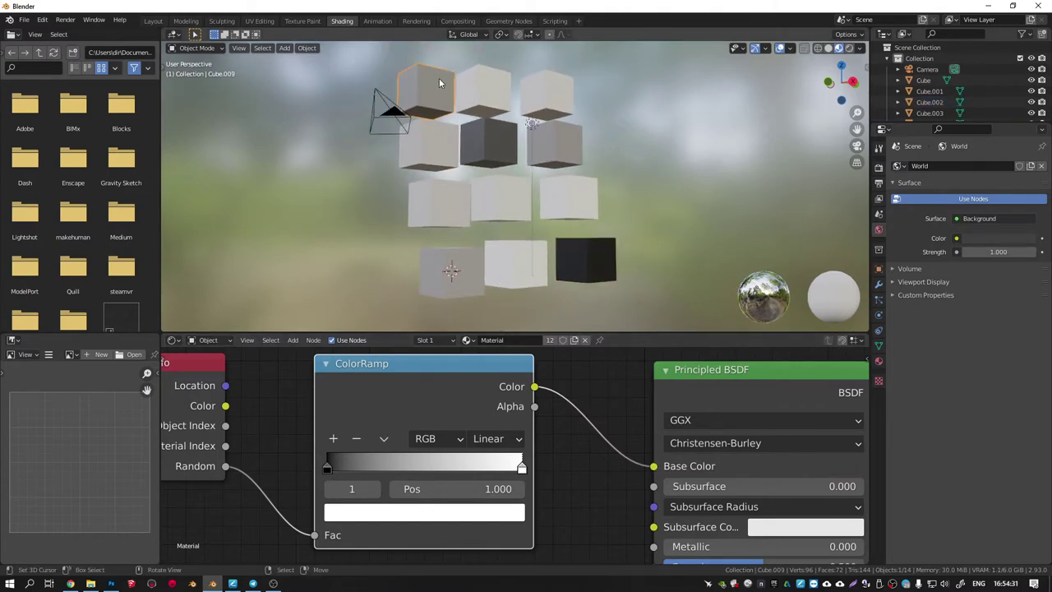
left_click(530, 94)
middle_click_drag(189, 420, 329, 417)
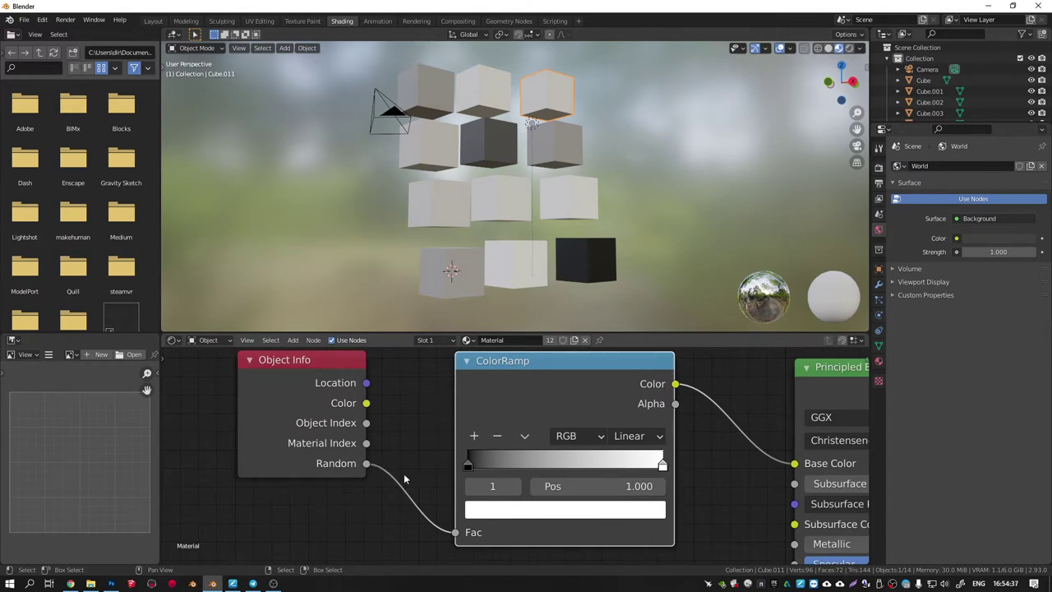
middle_click_drag(545, 530, 413, 467)
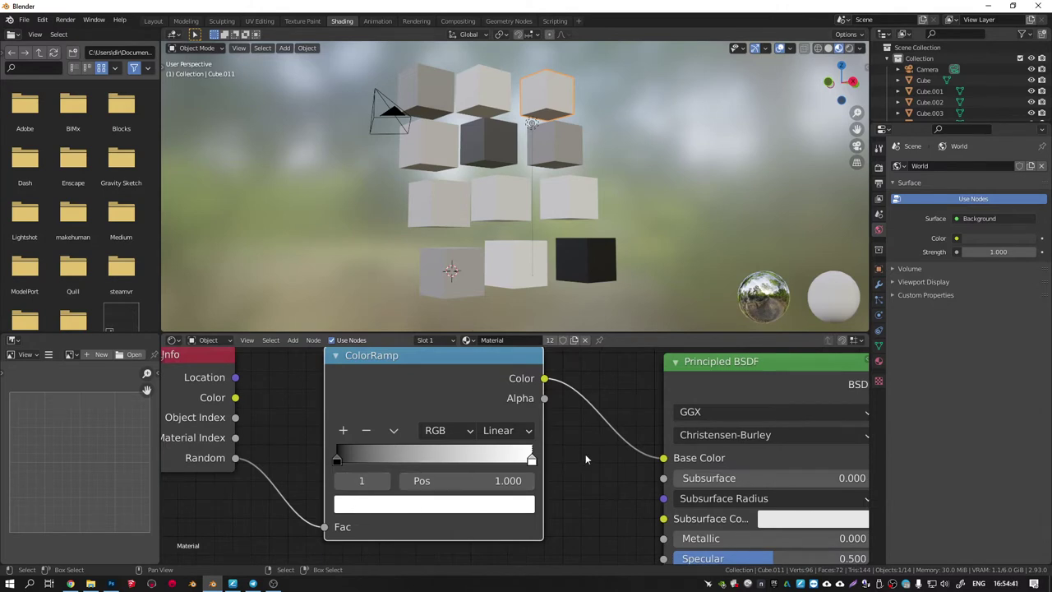
left_click(429, 460, "ctrl")
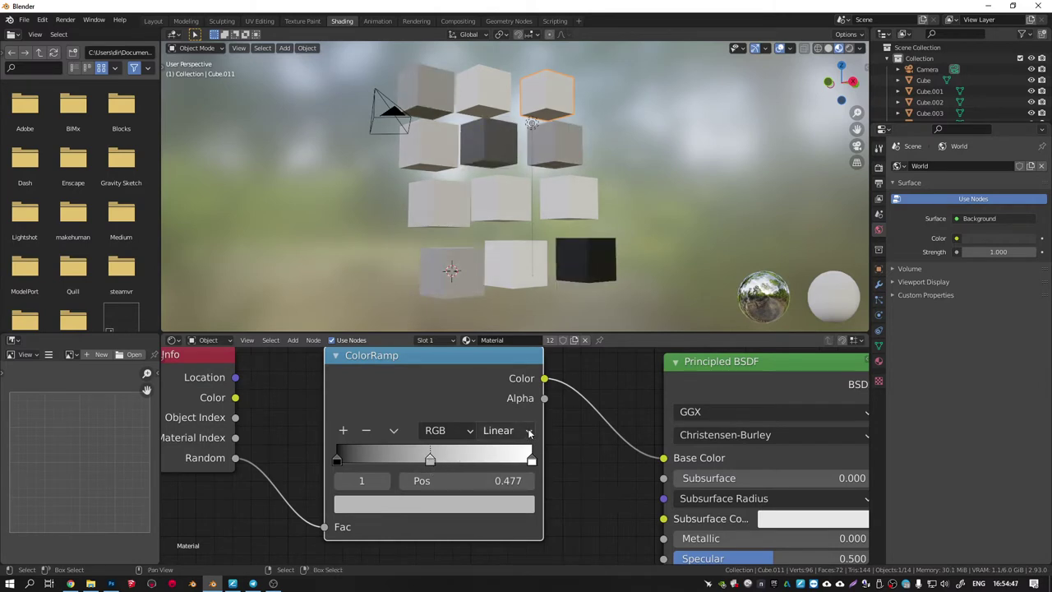
Step: Set the ColorRamp interpolation to Constant and colour the first stop blue
left_click(503, 430)
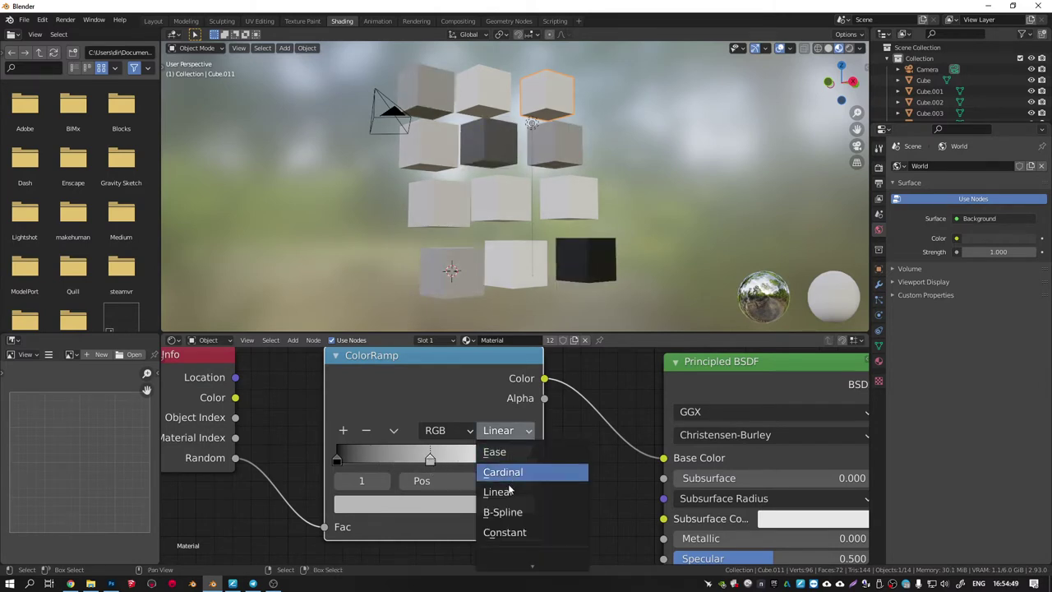
left_click(504, 532)
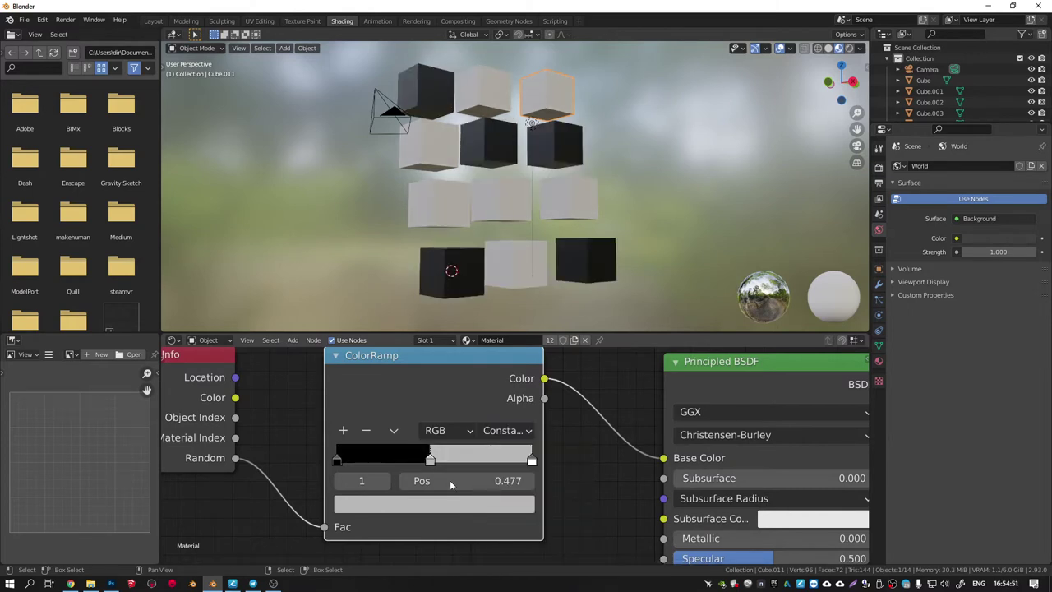
middle_click_drag(397, 464, 455, 464)
left_click(397, 460)
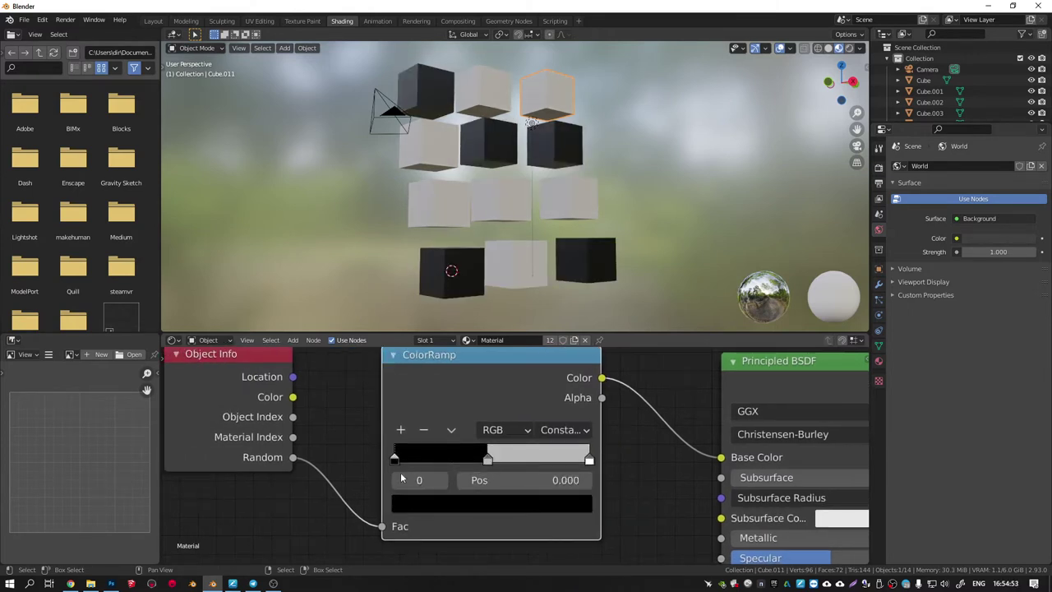
left_click(431, 505)
left_click_drag(549, 290, 549, 242)
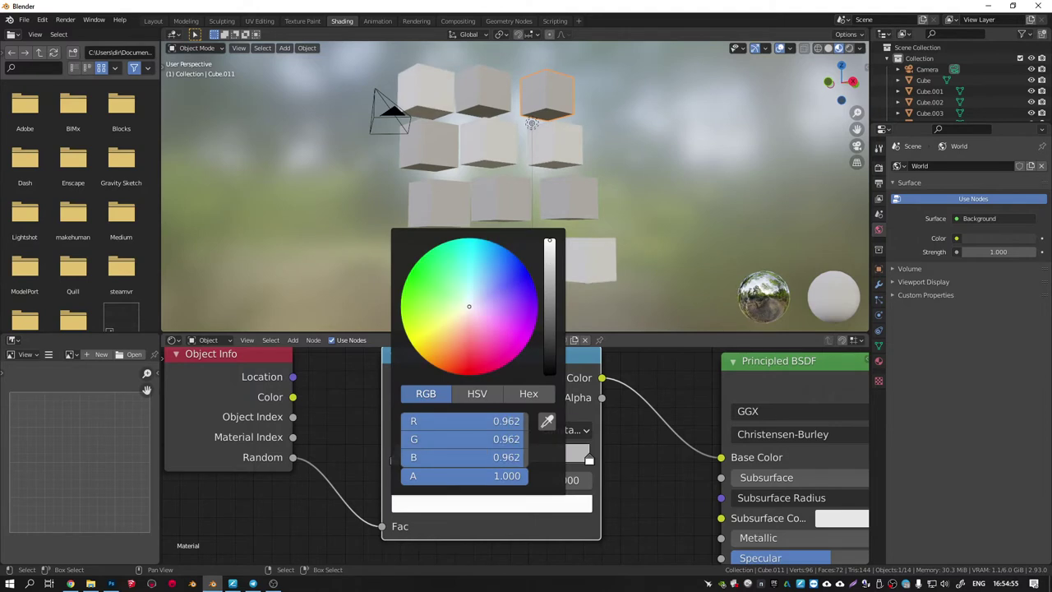
left_click(525, 267)
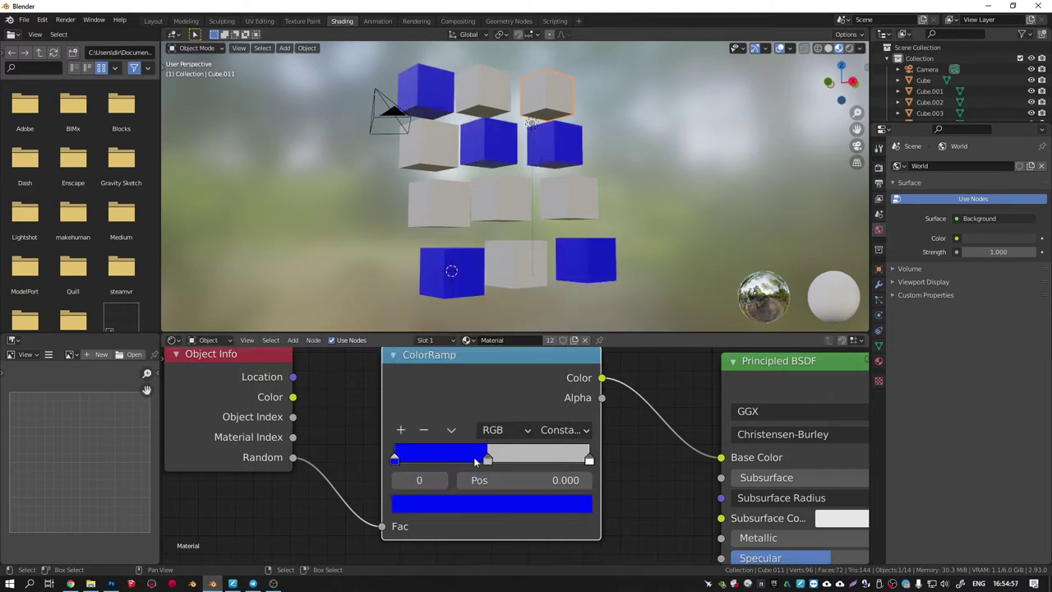
Step: Move the middle stop left and make it red, then add a green stop
left_click_drag(491, 459, 435, 459)
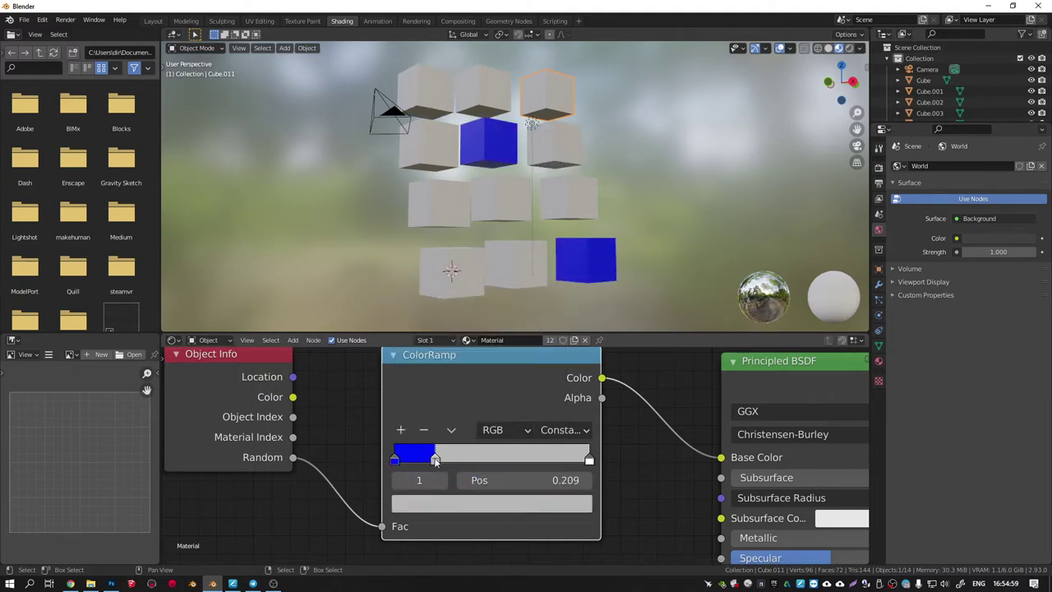
left_click(432, 506)
left_click(454, 332)
left_click_drag(549, 276, 549, 246)
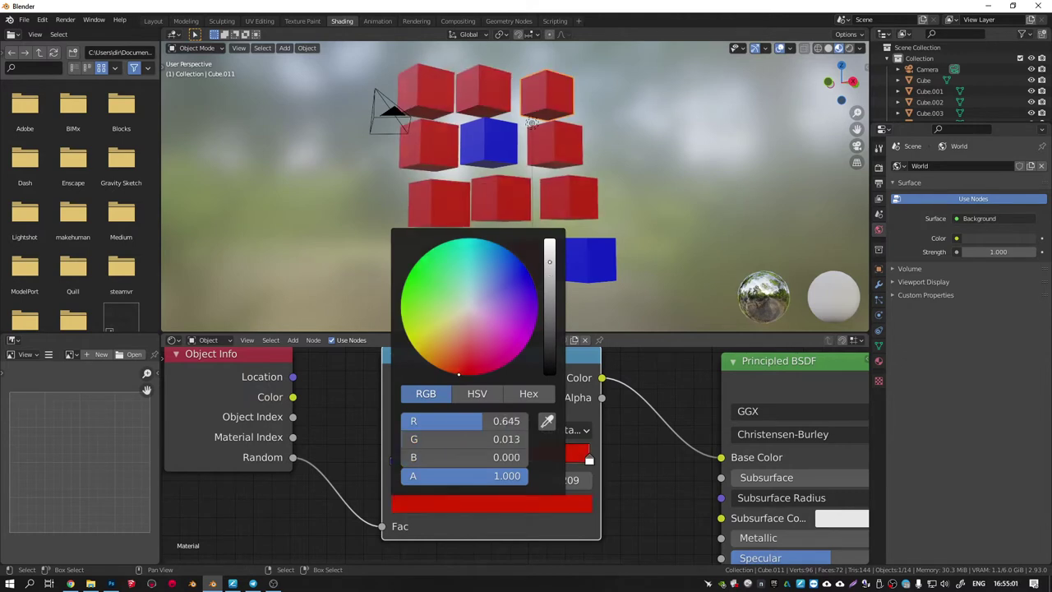
left_click(481, 457)
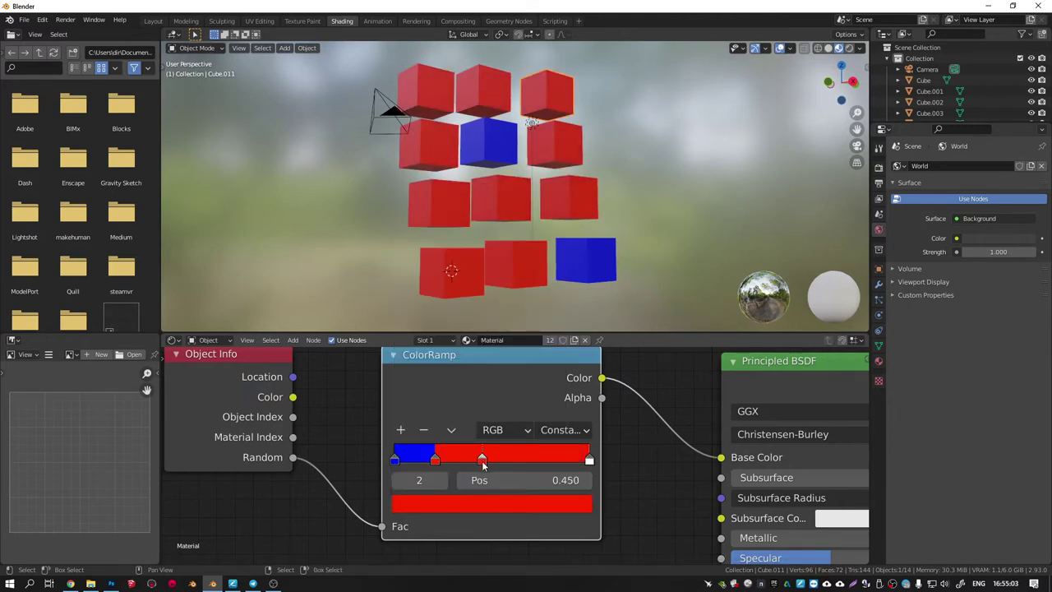
left_click(468, 507)
left_click(415, 276)
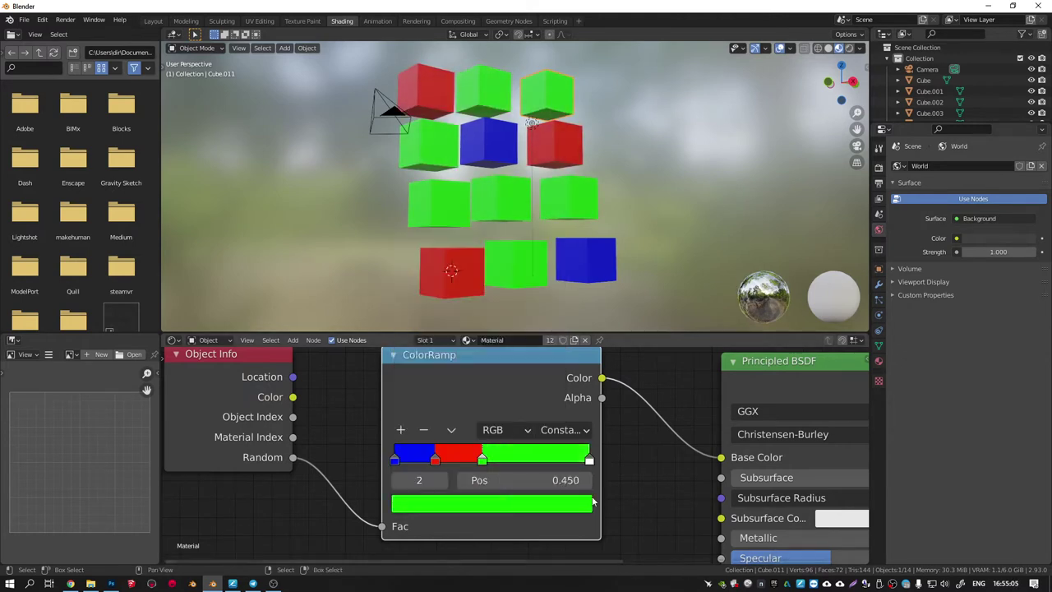
Step: Colour the fourth stop cyan and spread the green and cyan stops apart
left_click(510, 508)
left_click_drag(515, 308, 484, 244)
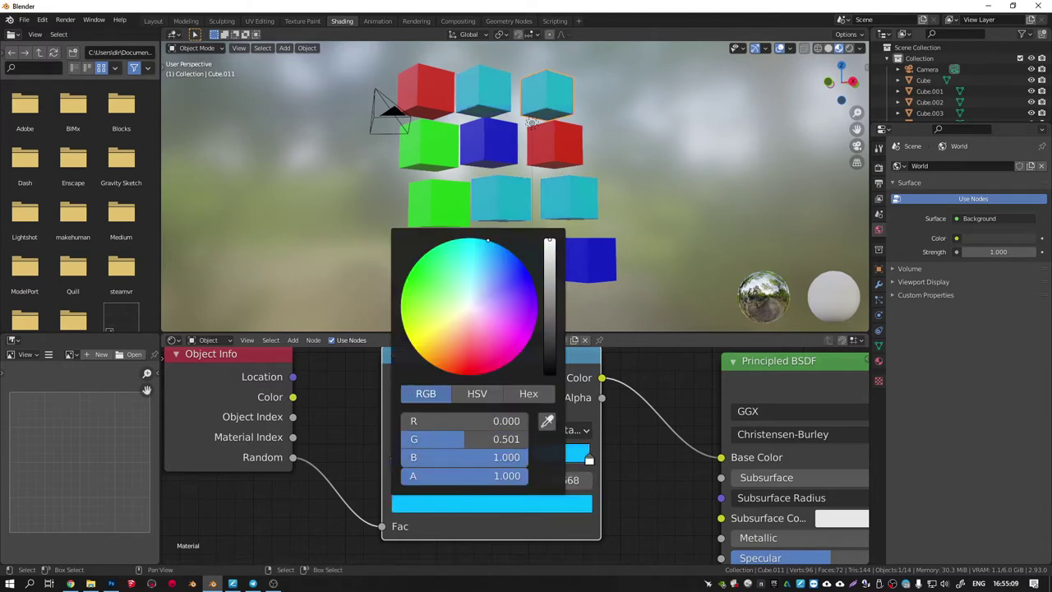
mouse_move(525, 459)
left_mouse_down()
mouse_move(492, 459)
mouse_move(543, 458)
left_mouse_up()
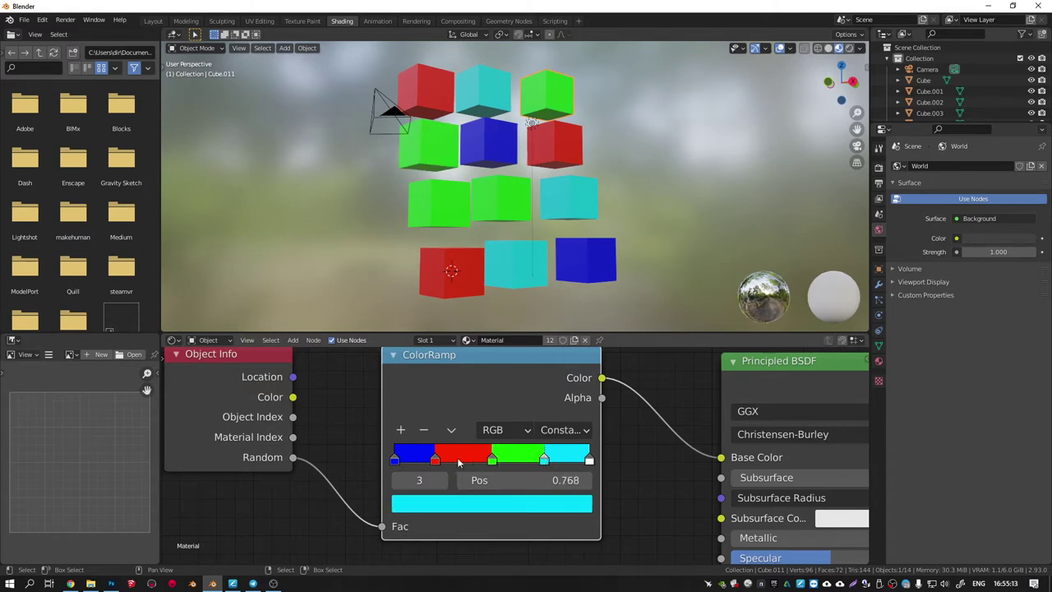
left_click_drag(435, 458, 438, 459)
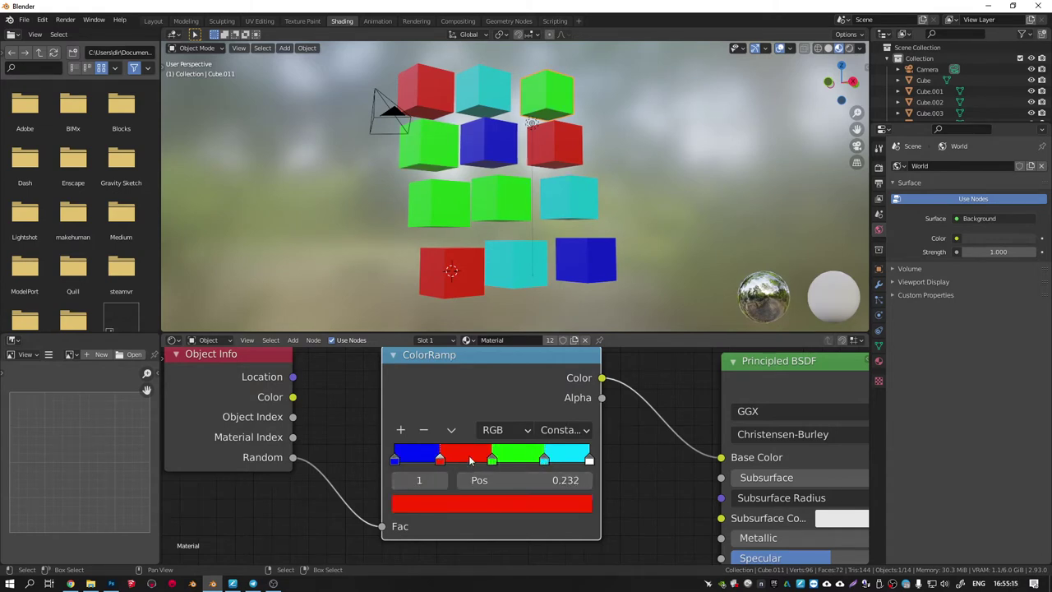
Step: Move the red stop to about 0.418 to widen the blue band
middle_click_drag(472, 479, 421, 484)
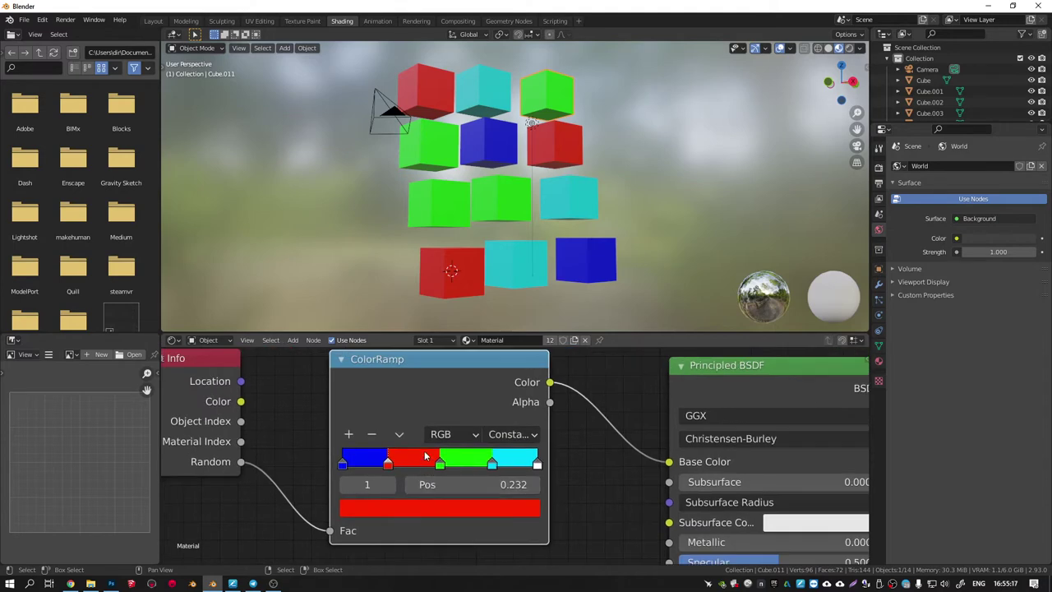
middle_click_drag(727, 469, 541, 485)
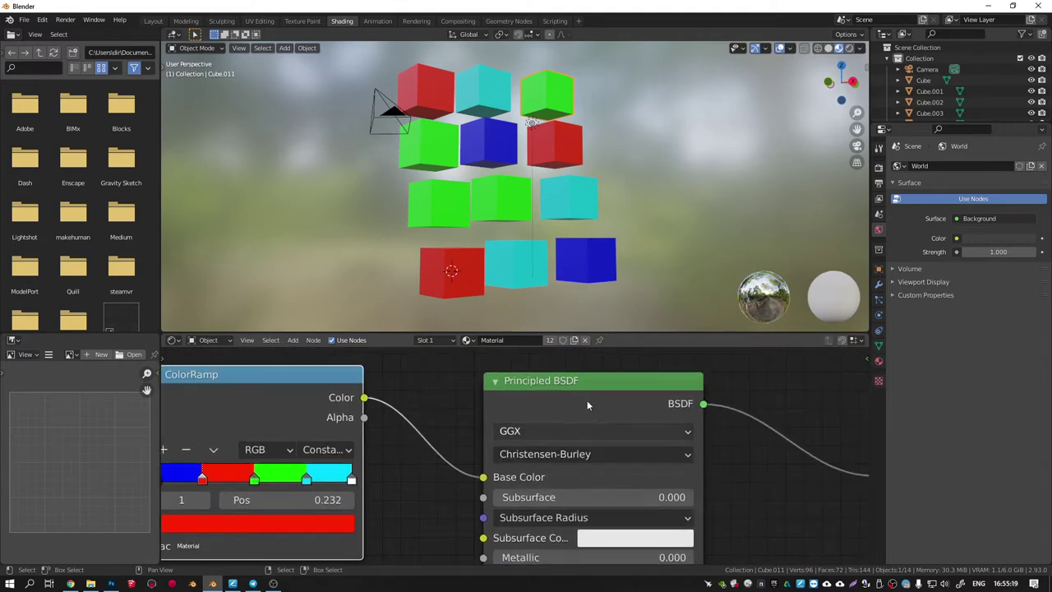
mouse_move(493, 197)
middle_mouse_down()
mouse_move(451, 179)
mouse_move(516, 228)
mouse_move(803, 203)
mouse_move(457, 219)
mouse_move(493, 247)
middle_mouse_up()
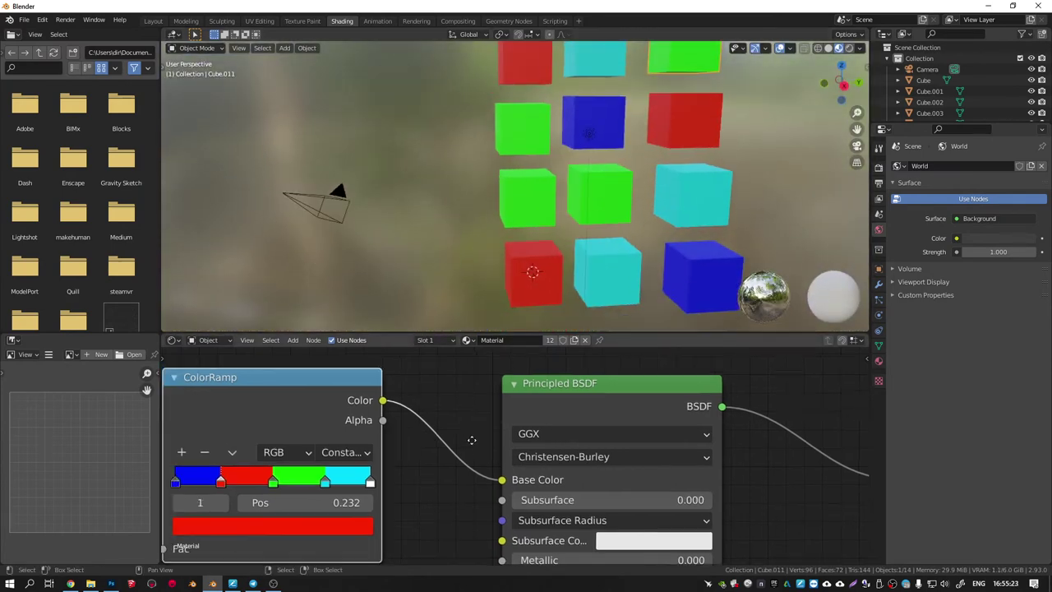
middle_click_drag(245, 473, 469, 470)
scroll(469, 471, "up", 1)
scroll(481, 480, "up", 1)
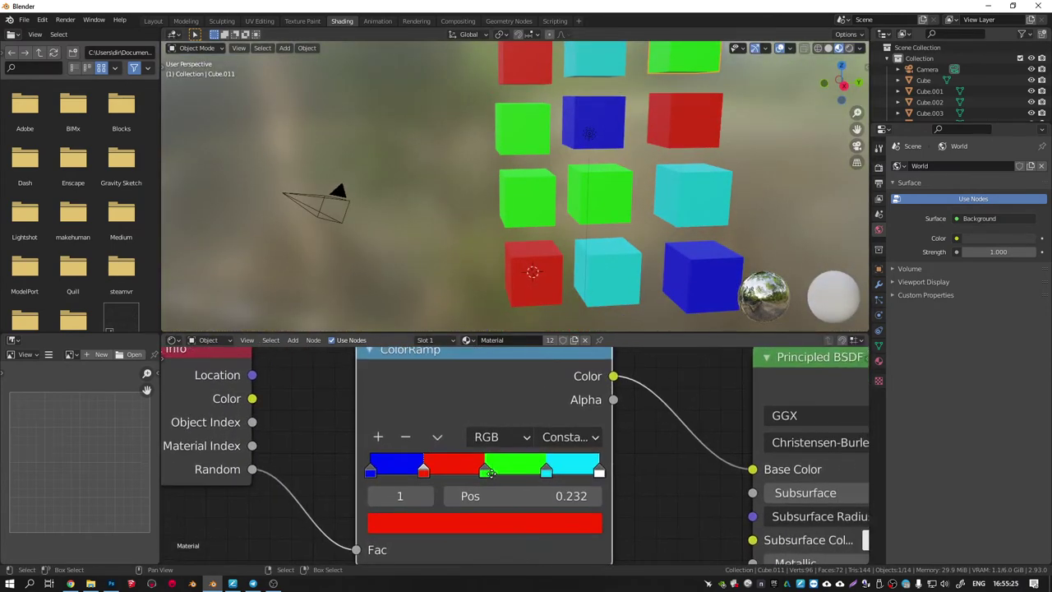
scroll(465, 490, "up", 1)
left_click_drag(411, 487, 536, 481)
middle_click_drag(591, 272, 600, 206)
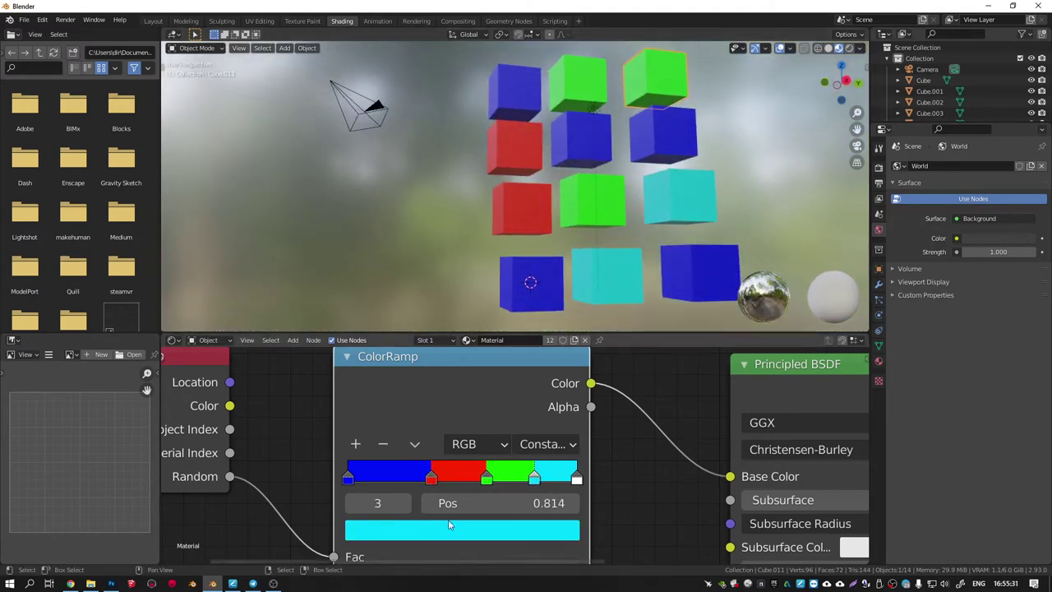
left_click_drag(432, 479, 439, 479)
Step: Set the red stop to 0.268 and the green stop to 0.582
scroll(439, 478, "down", 2)
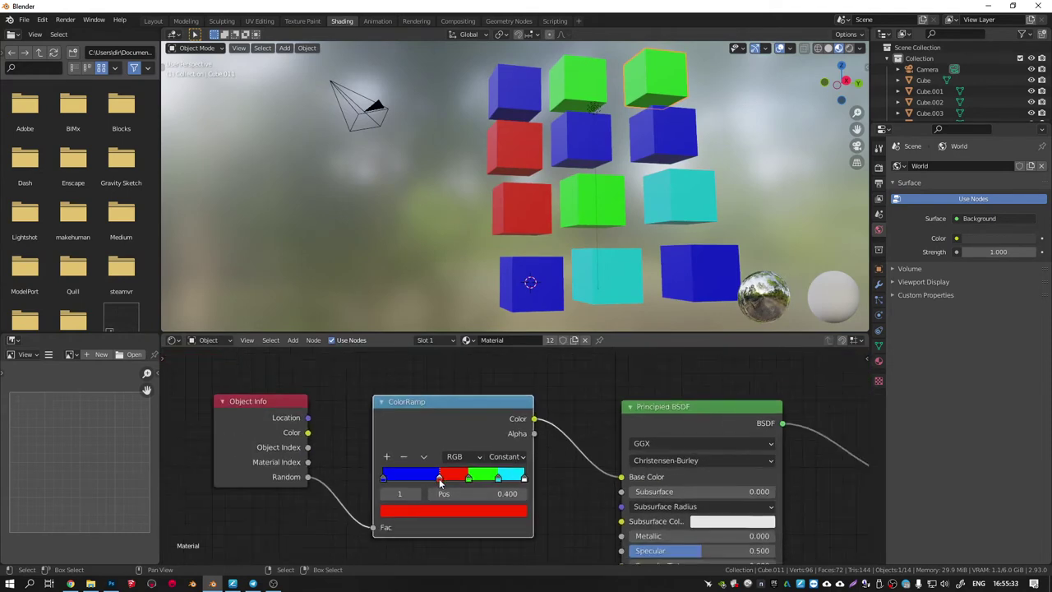
scroll(477, 485, "down", 1)
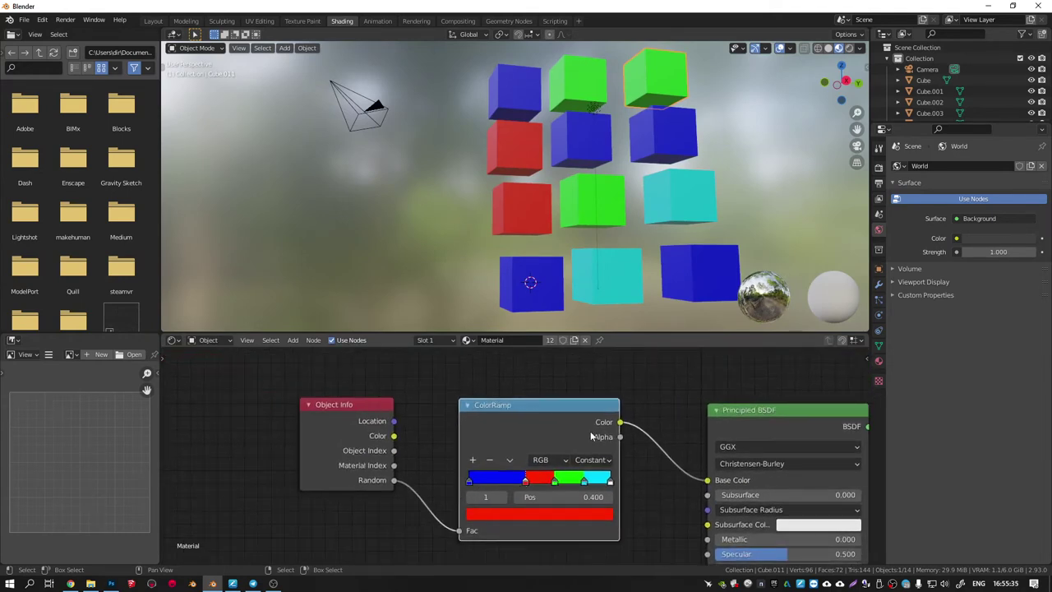
middle_click_drag(590, 431, 522, 441)
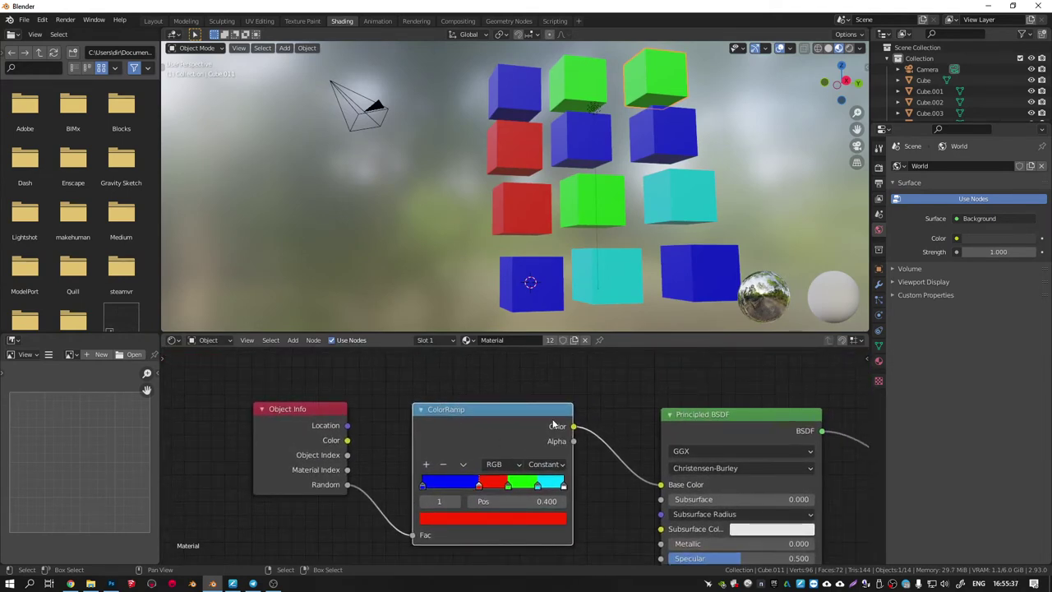
scroll(622, 422, "down", 1)
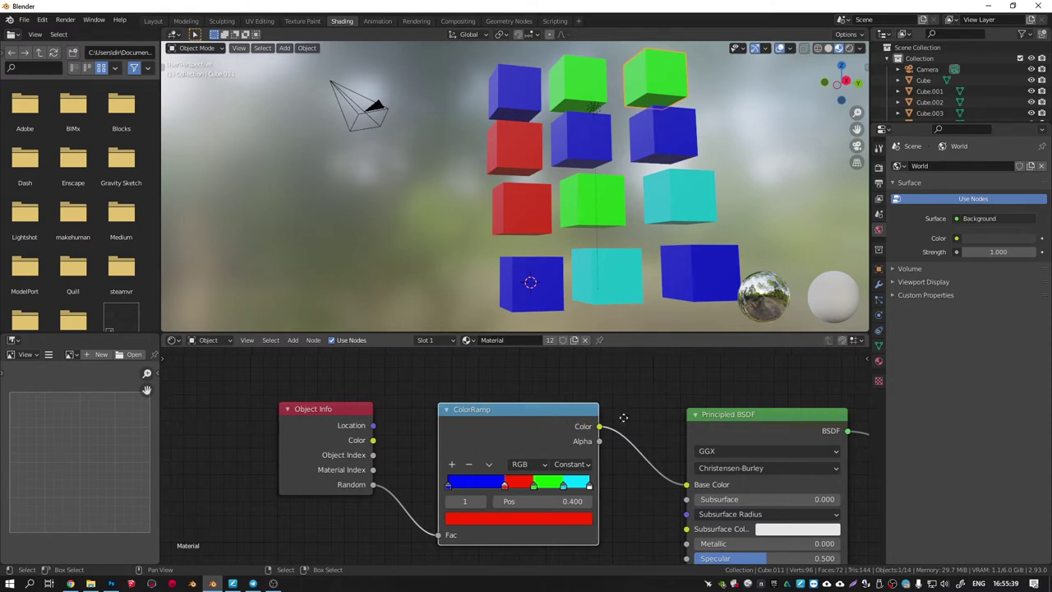
scroll(629, 423, "down", 1)
mouse_move(630, 422)
middle_mouse_down()
mouse_move(604, 410)
mouse_move(615, 430)
middle_mouse_up()
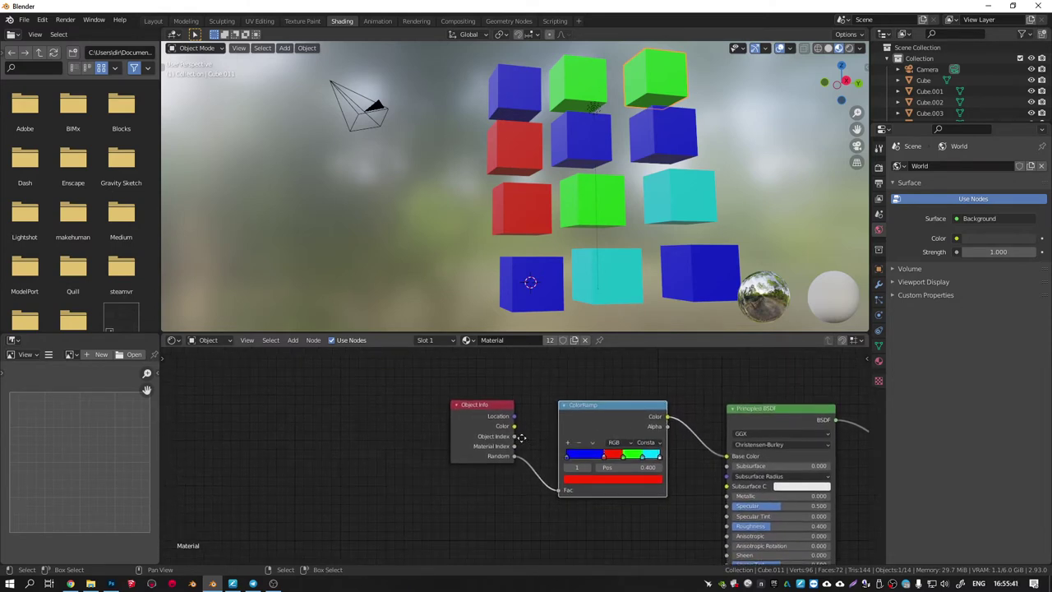
middle_click_drag(426, 452, 402, 439)
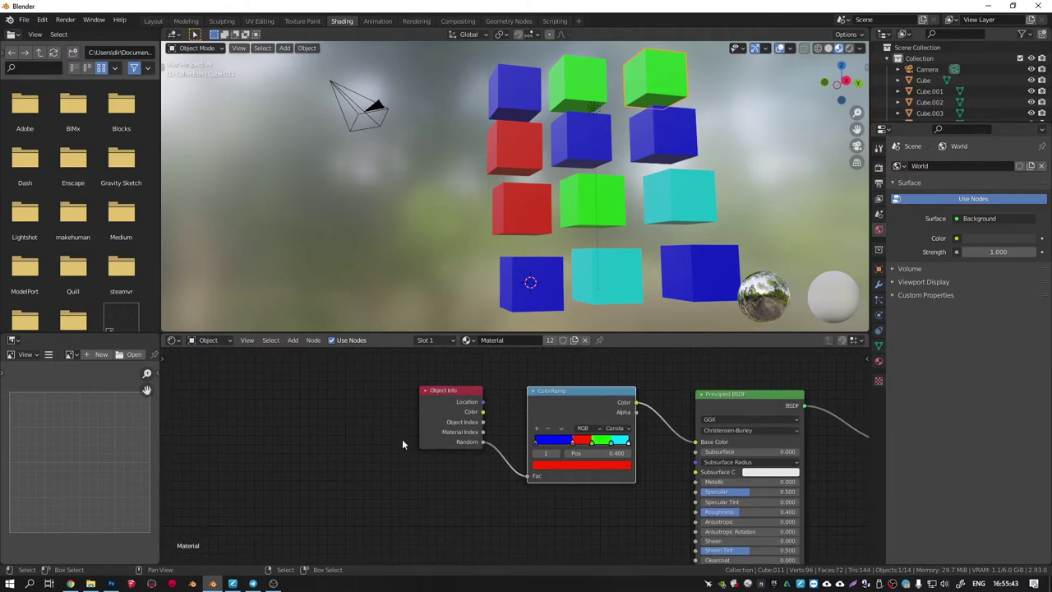
mouse_move(578, 448)
left_mouse_down()
mouse_move(561, 445)
mouse_move(587, 445)
left_mouse_up()
middle_click_drag(645, 406, 538, 403)
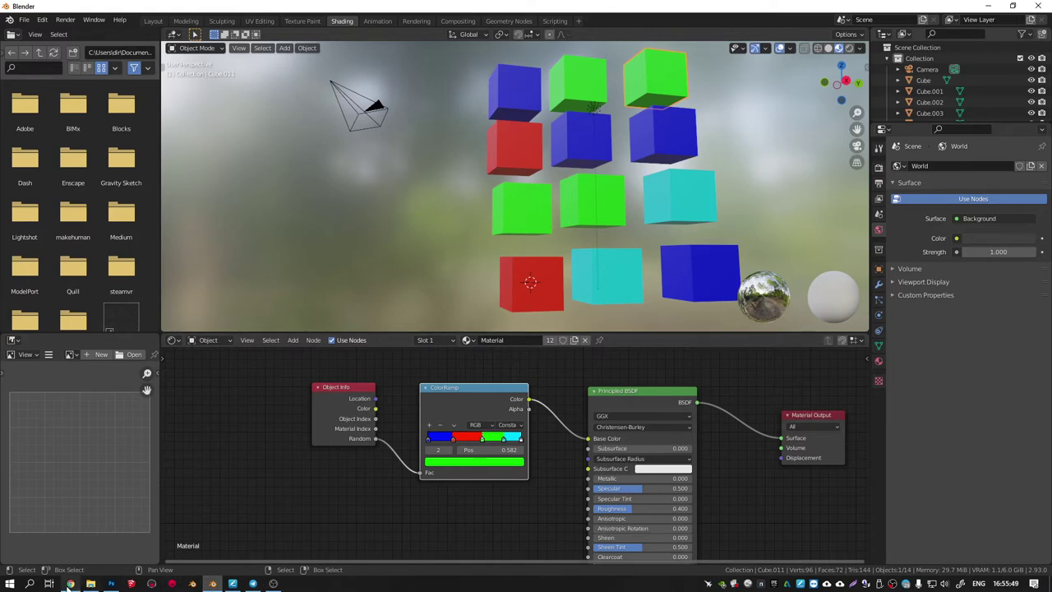
Step: In Photoshop, change the digit to 1 and export it to the Desktop as a JPEG via Save for Web
left_click(111, 583)
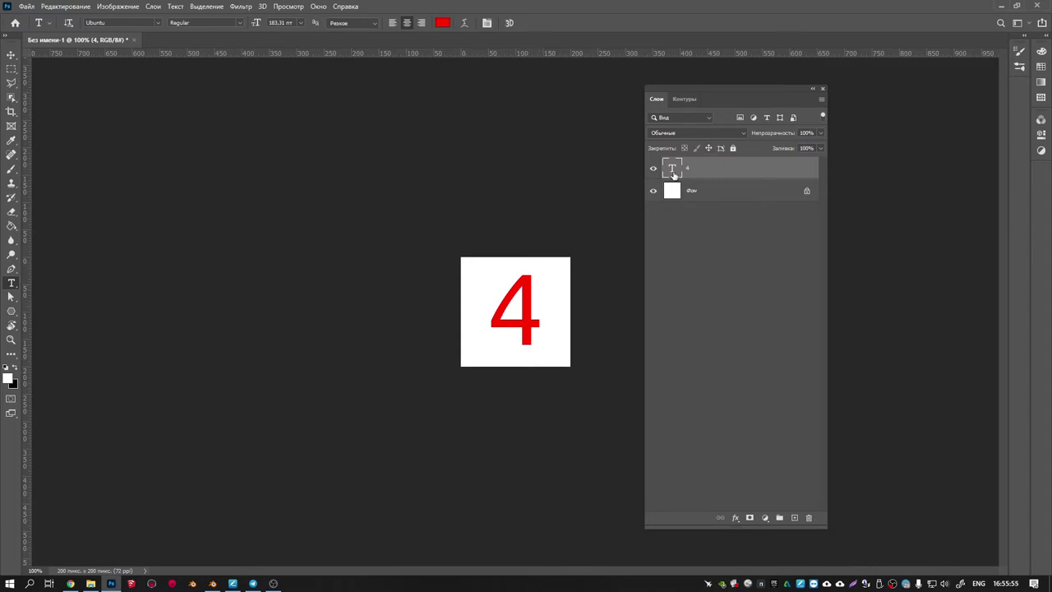
double_click(672, 170)
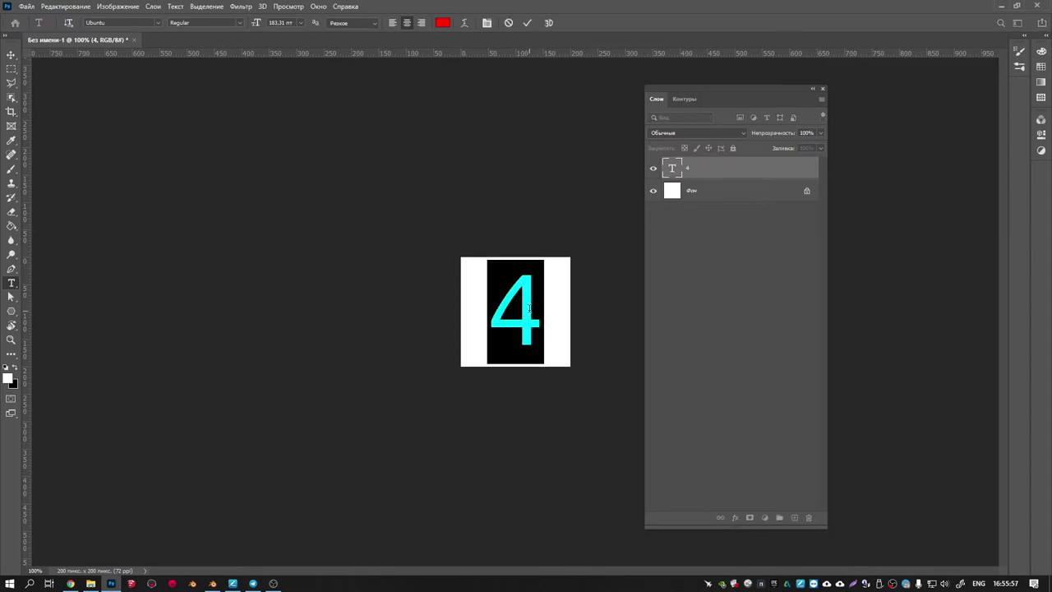
type("1")
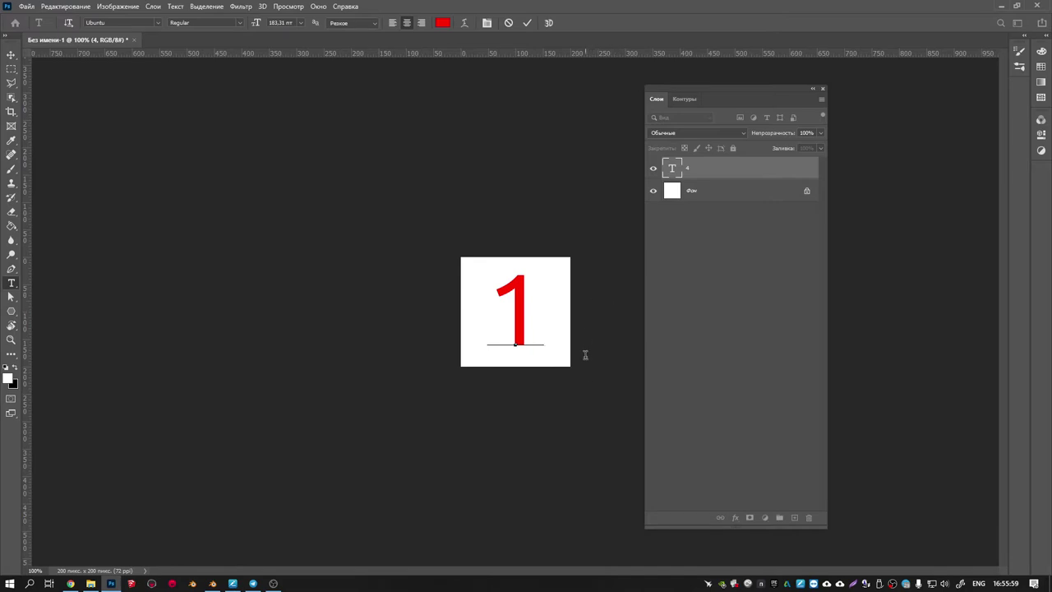
left_click(527, 23)
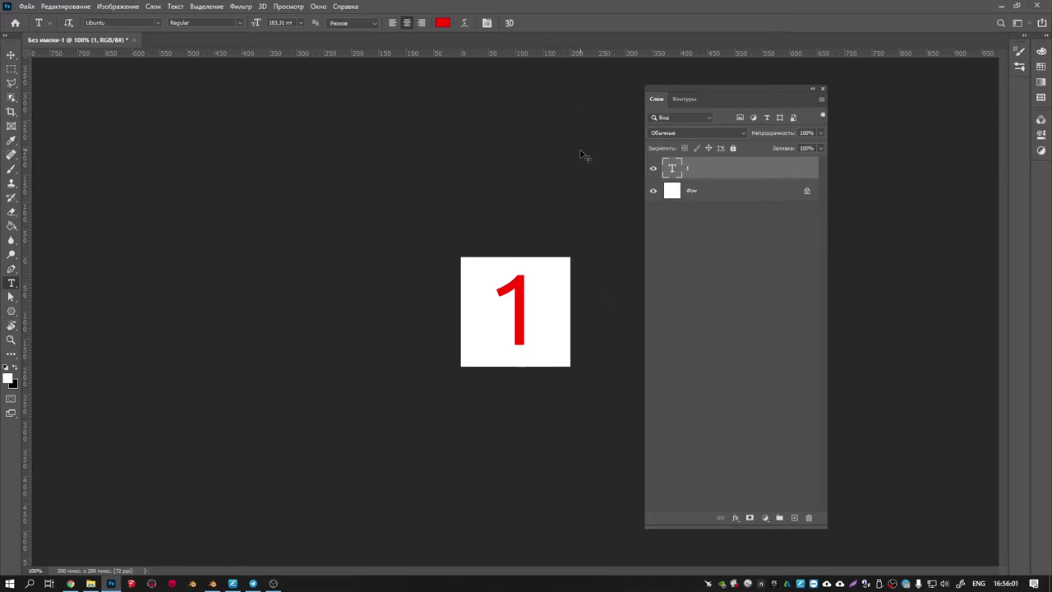
key("ctrl+alt+shift+s")
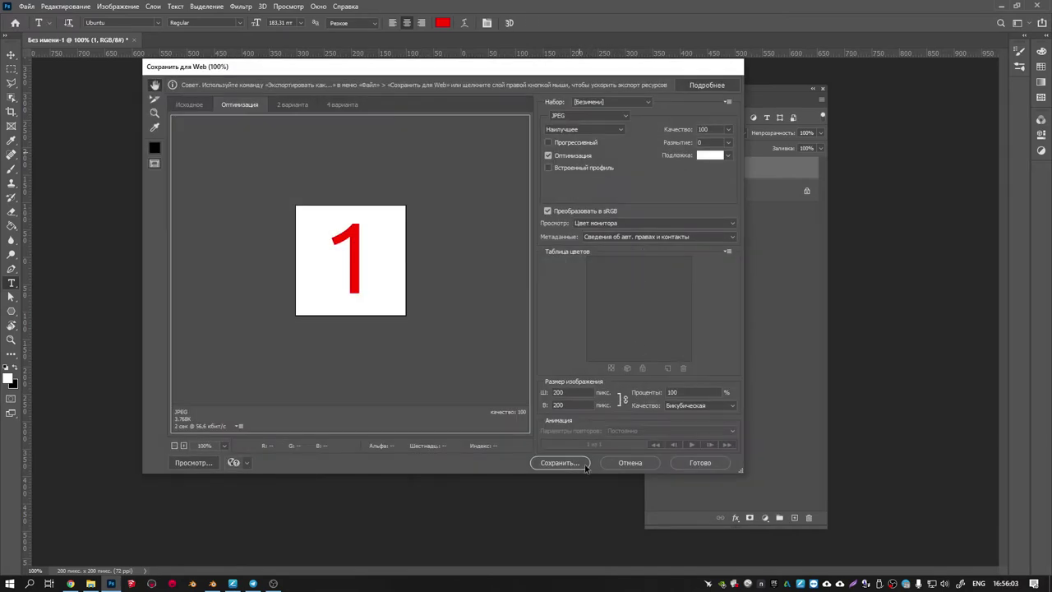
left_click(583, 465)
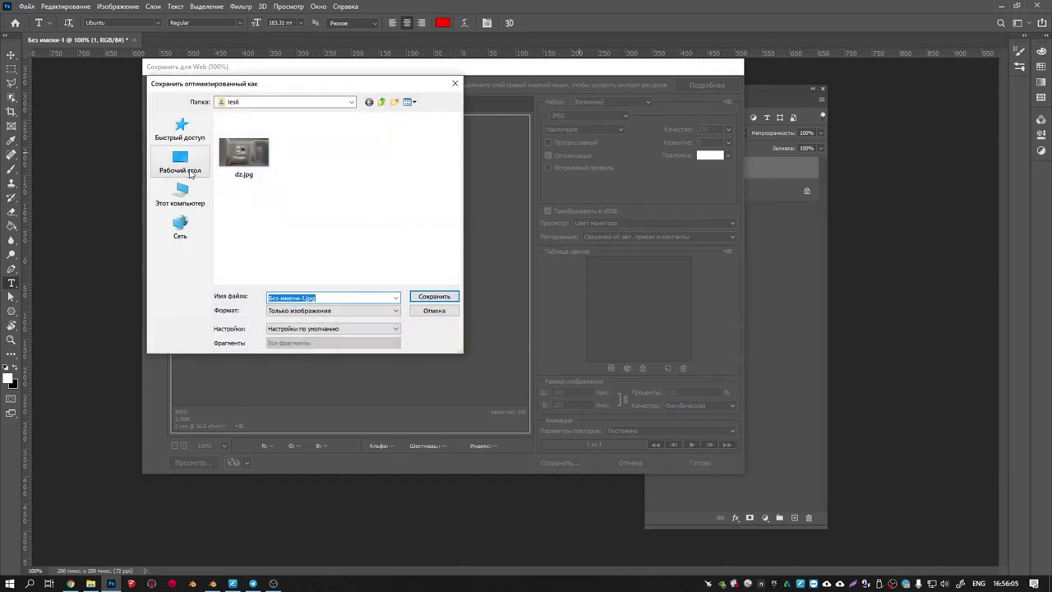
left_click(190, 174)
key("ctrl+v")
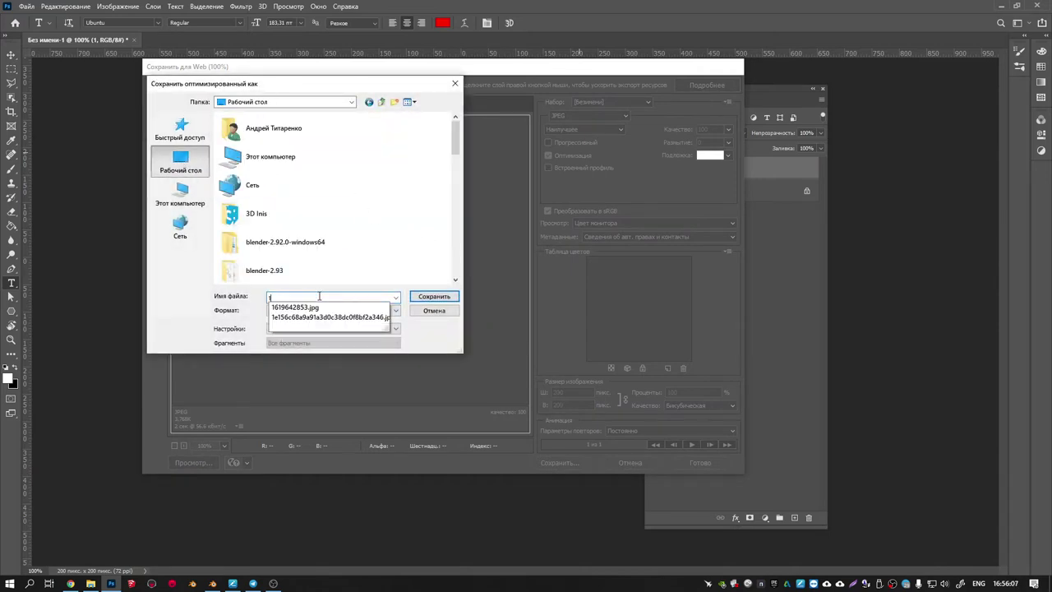
left_click(432, 296)
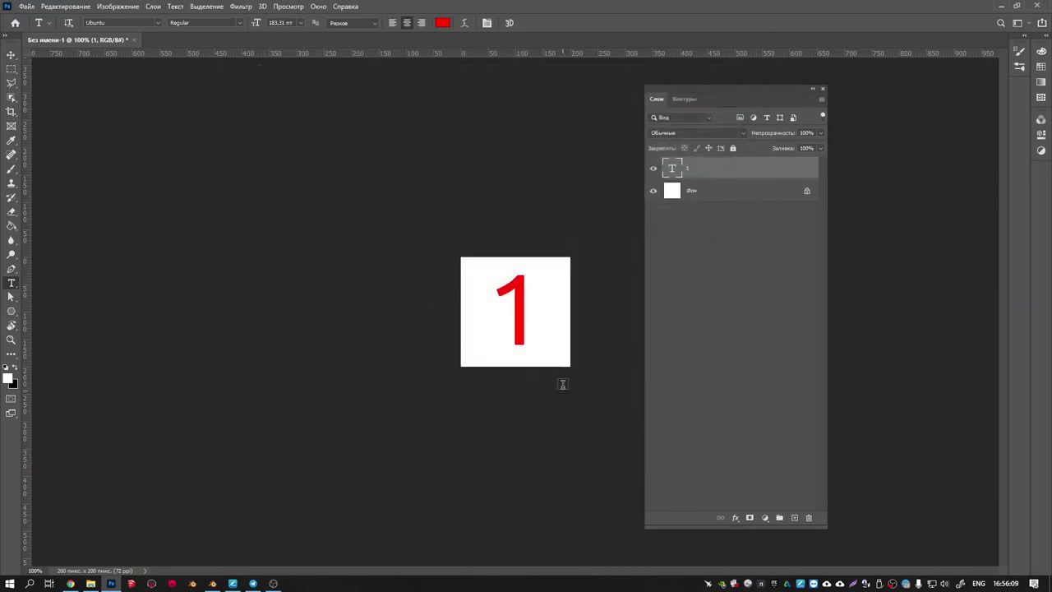
Step: Change the digit to 2 and export it as JPEG named '2'
double_click(673, 169)
type("2")
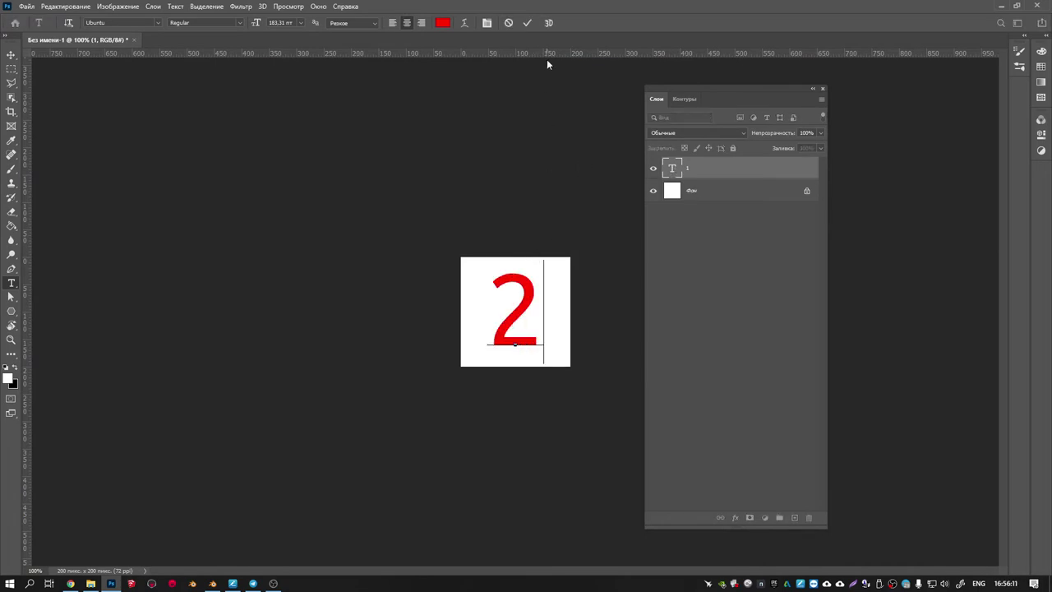
left_click(530, 23)
key("ctrl+alt+shift+s")
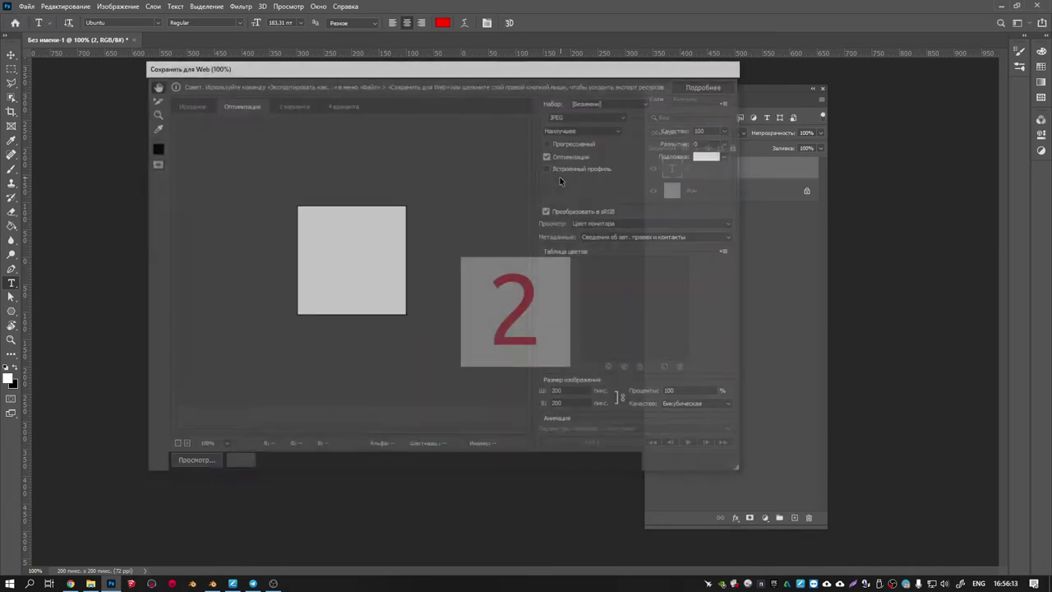
left_click(560, 462)
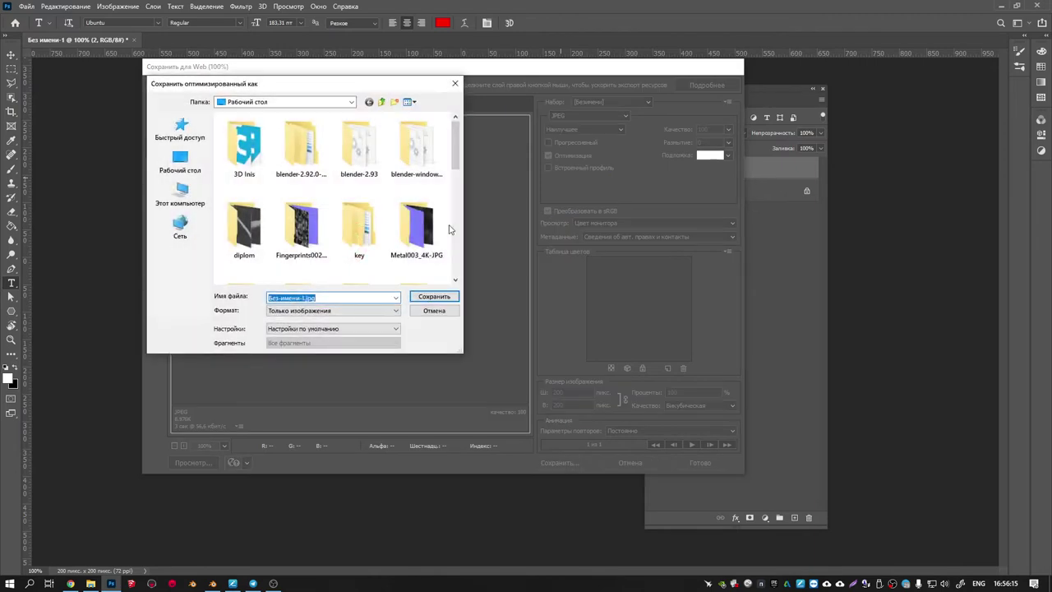
type("2")
left_click(428, 302)
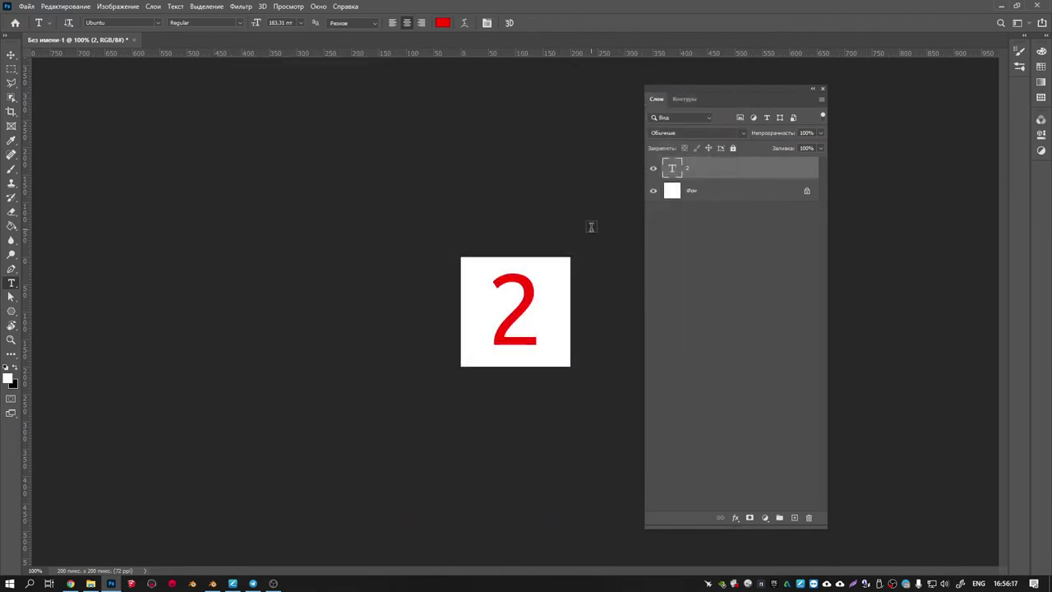
Step: Change the digit to 3 and export it as JPEG named '3'
double_click(673, 169)
key("Right")
key("BackSpace")
type("3")
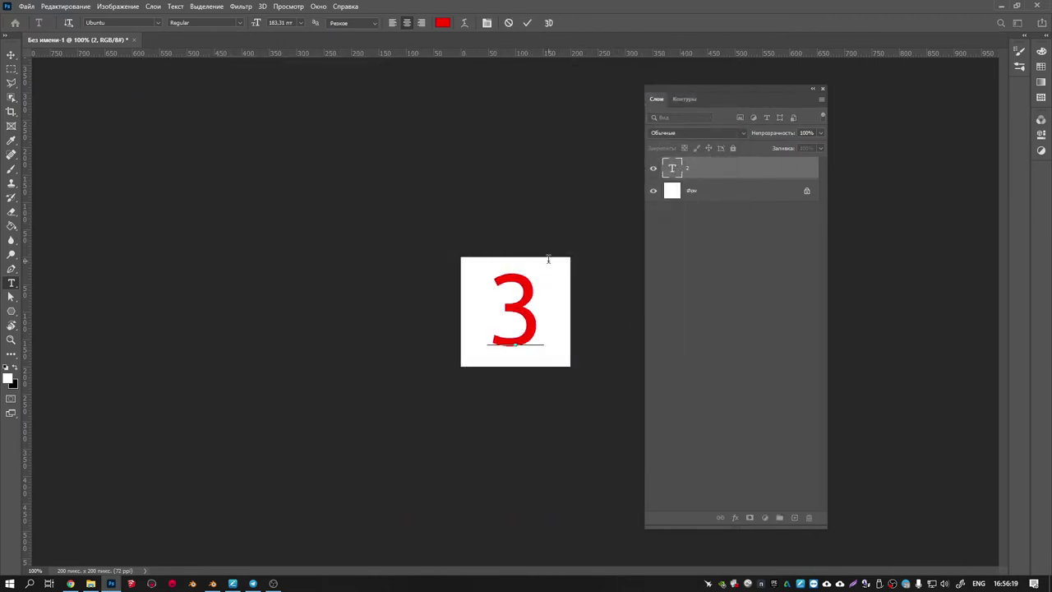
left_click(526, 22)
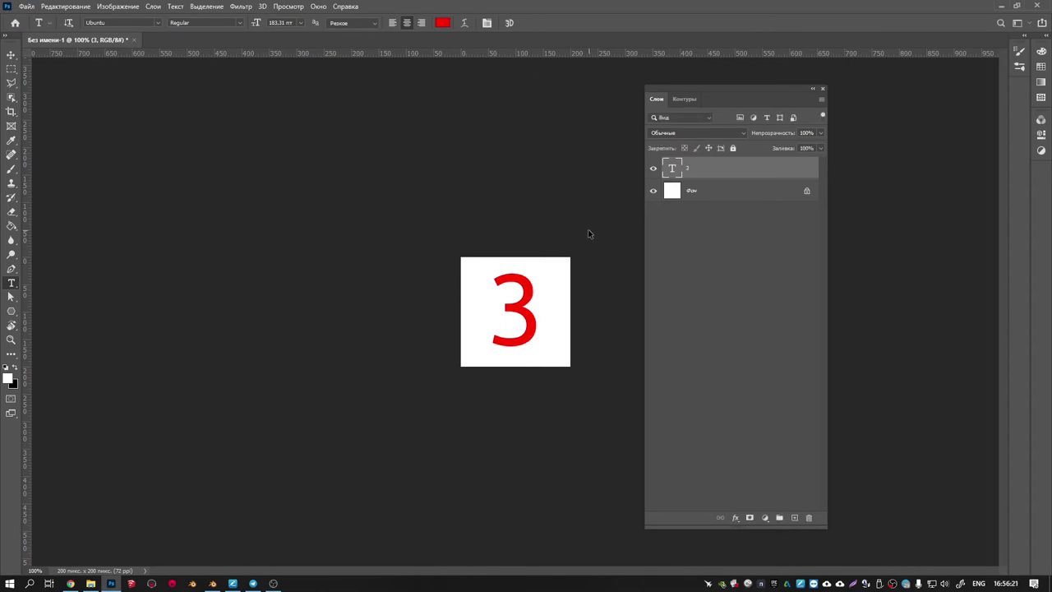
key("ctrl+alt+shift+s")
left_click(575, 462)
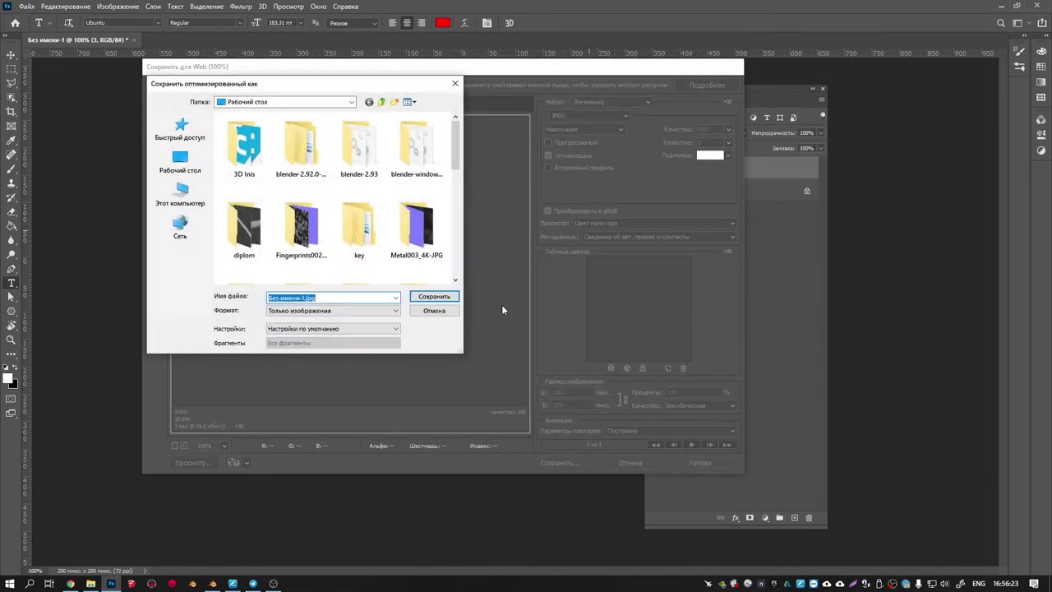
type("3")
left_click(456, 296)
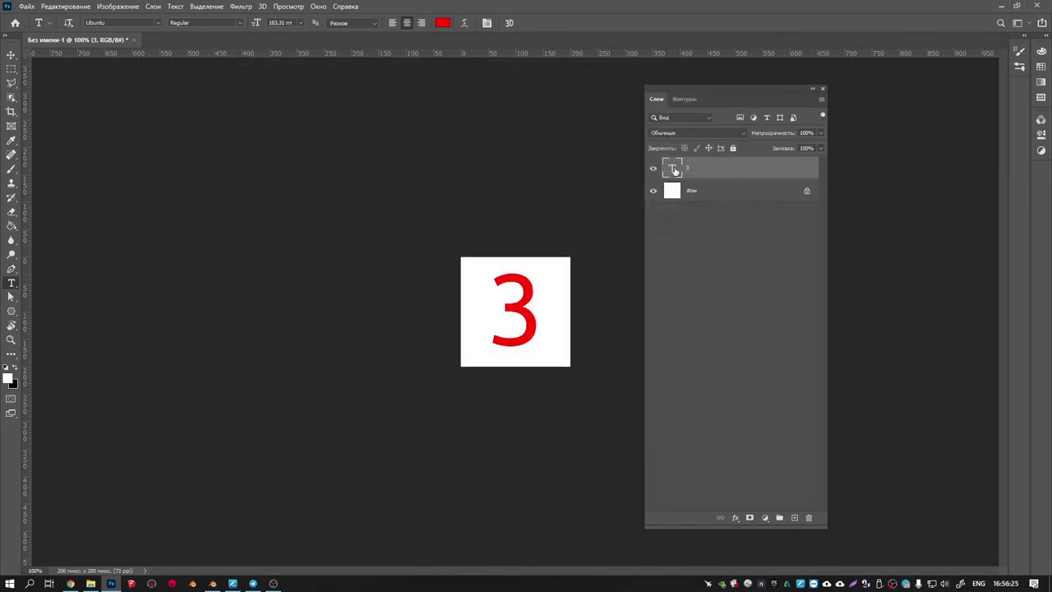
Step: Change the digit to 4 and export it as a JPEG via Save for Web
double_click(674, 170)
type("4")
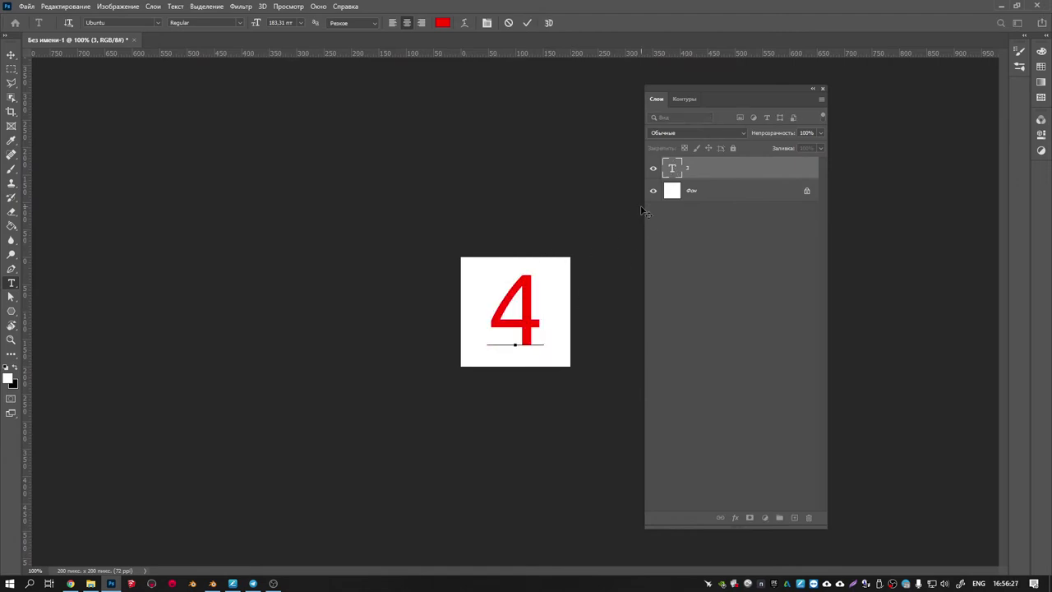
left_click(526, 23)
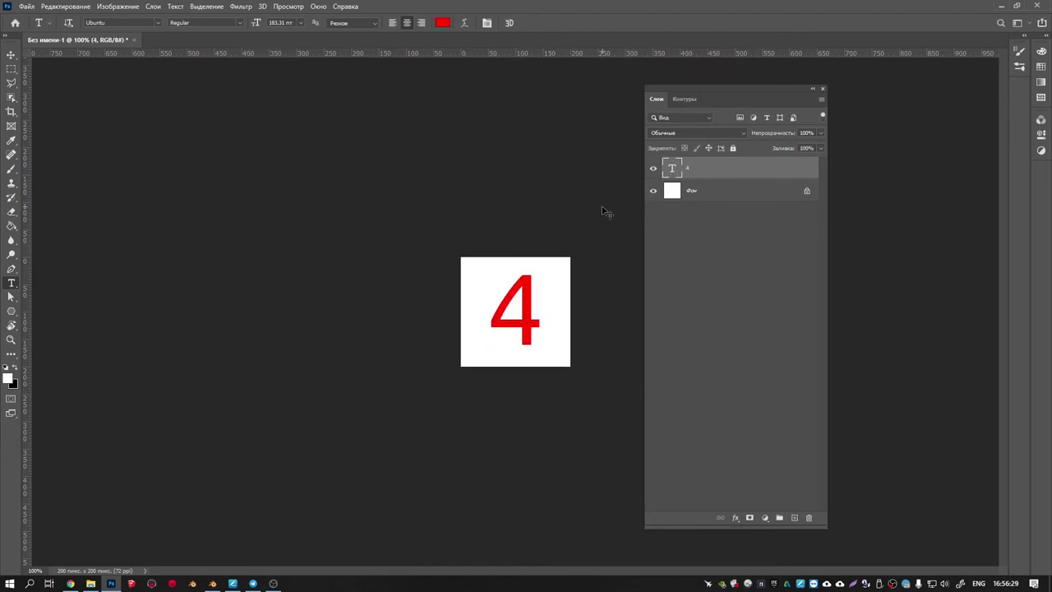
key("ctrl+alt+shift+s")
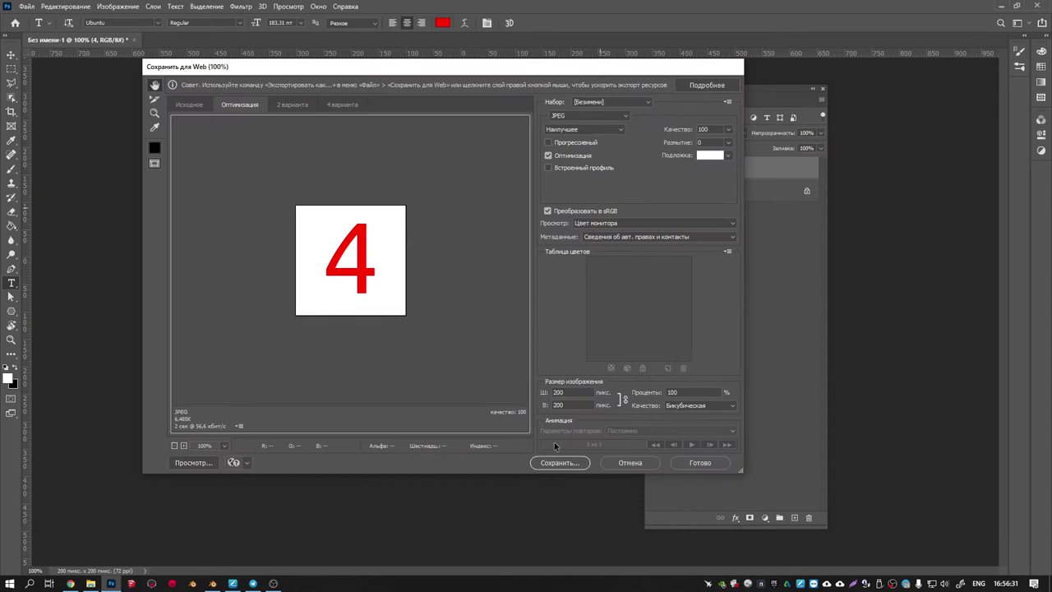
left_click(556, 463)
left_click(437, 298)
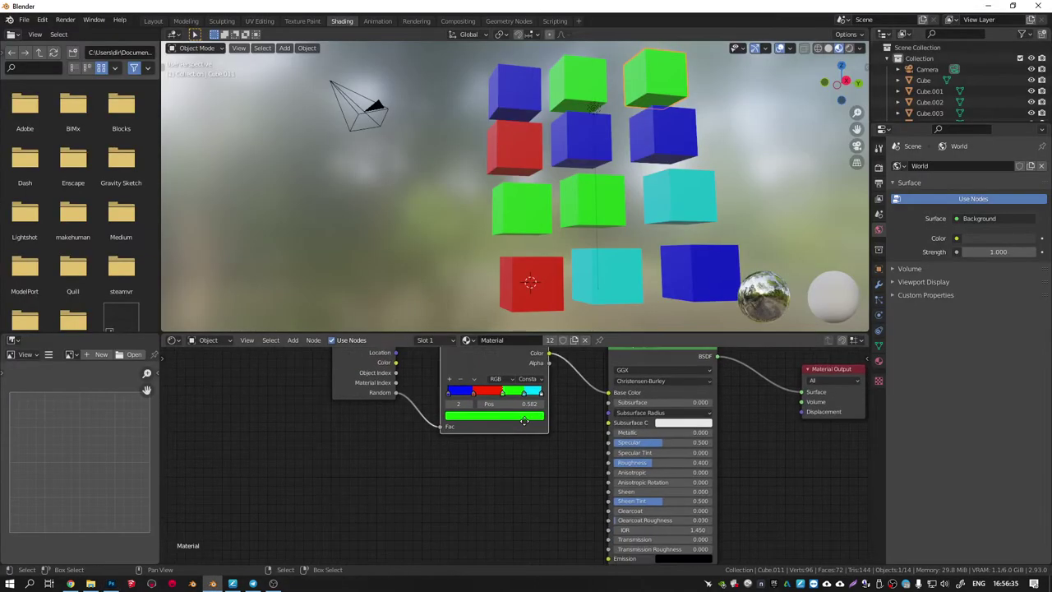
Step: Enlarge the Shader Editor and drop in 1.jpg, 2.jpg, 3.jpg and 4.jpg as image texture nodes
middle_click_drag(559, 407, 580, 352)
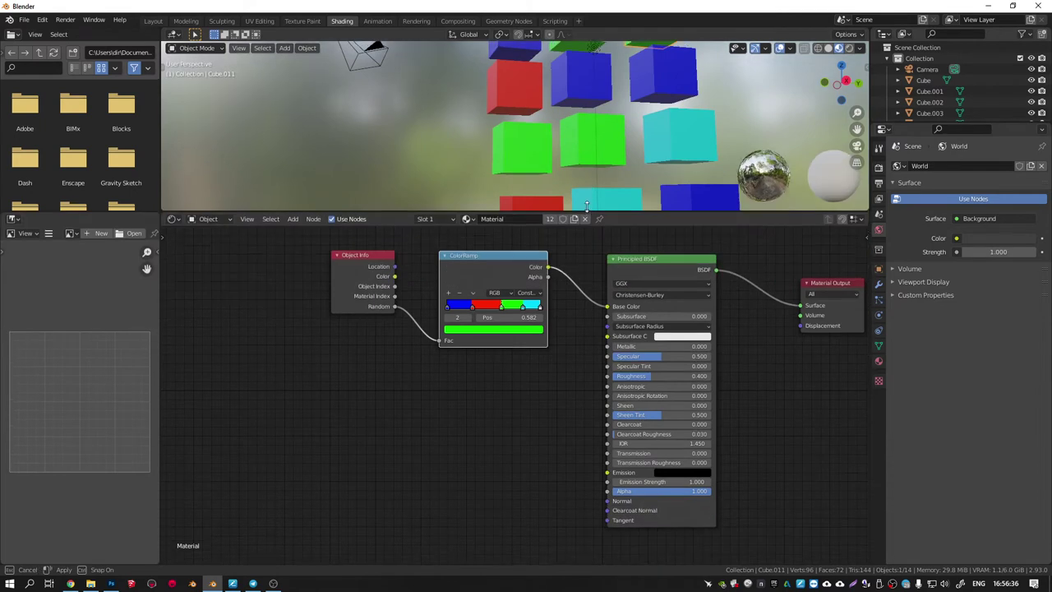
left_click_drag(580, 335, 579, 203)
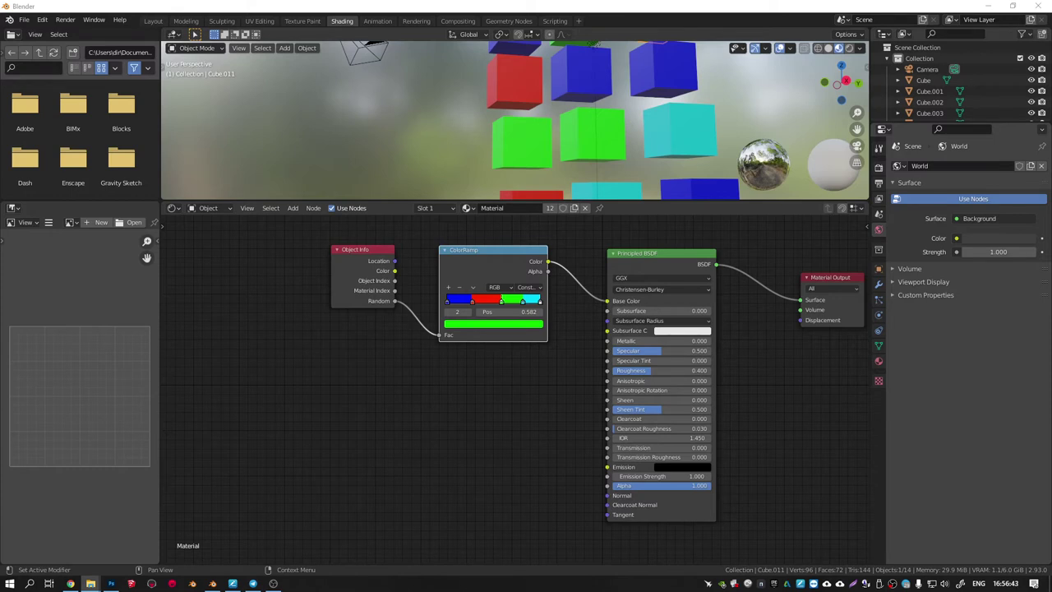
left_click_drag(245, 306, 247, 306)
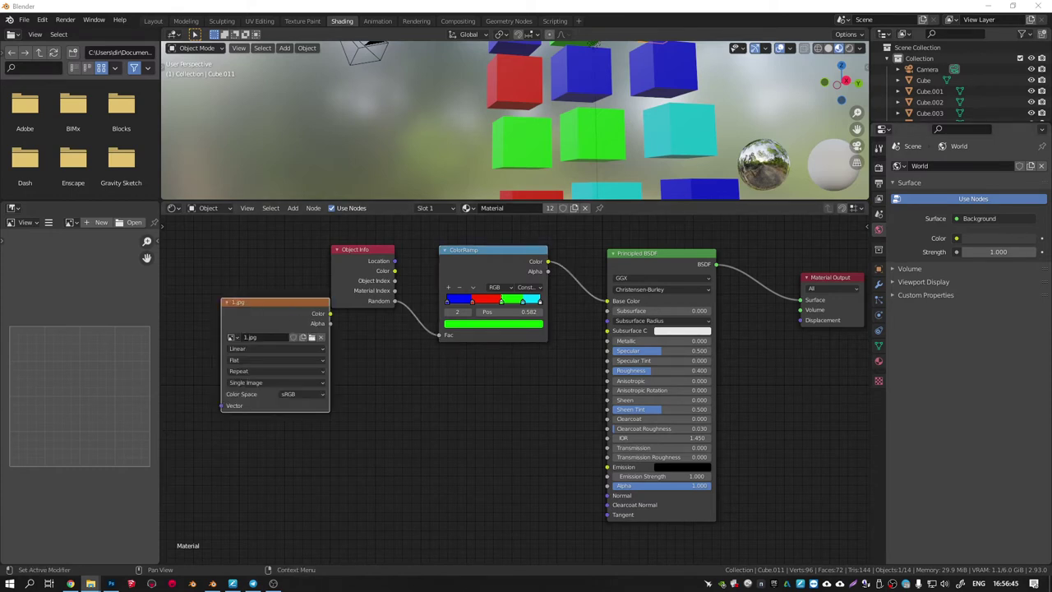
left_click_drag(344, 462, 261, 442)
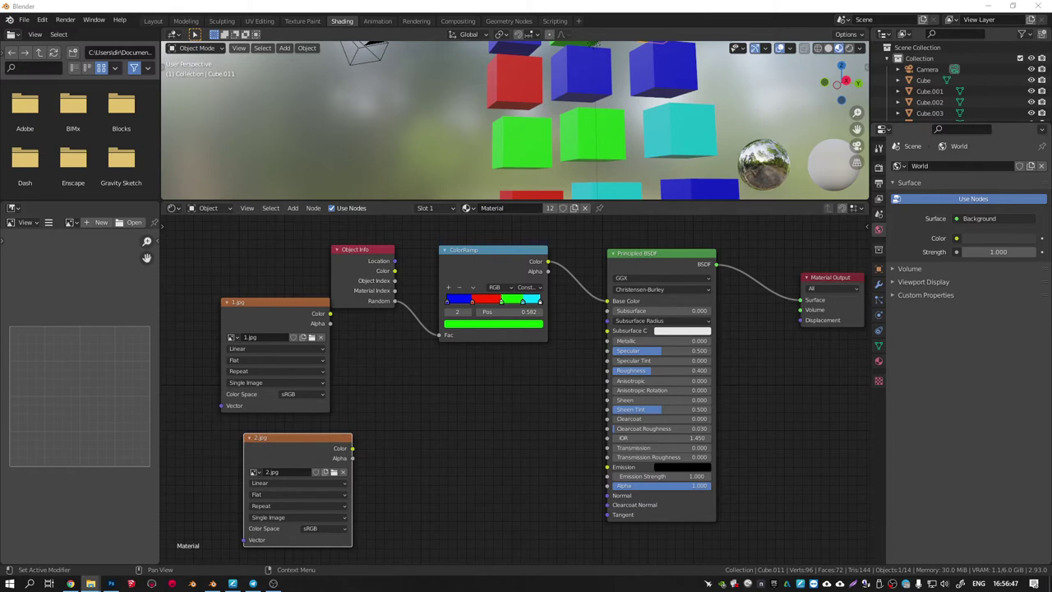
left_click_drag(413, 401, 413, 402)
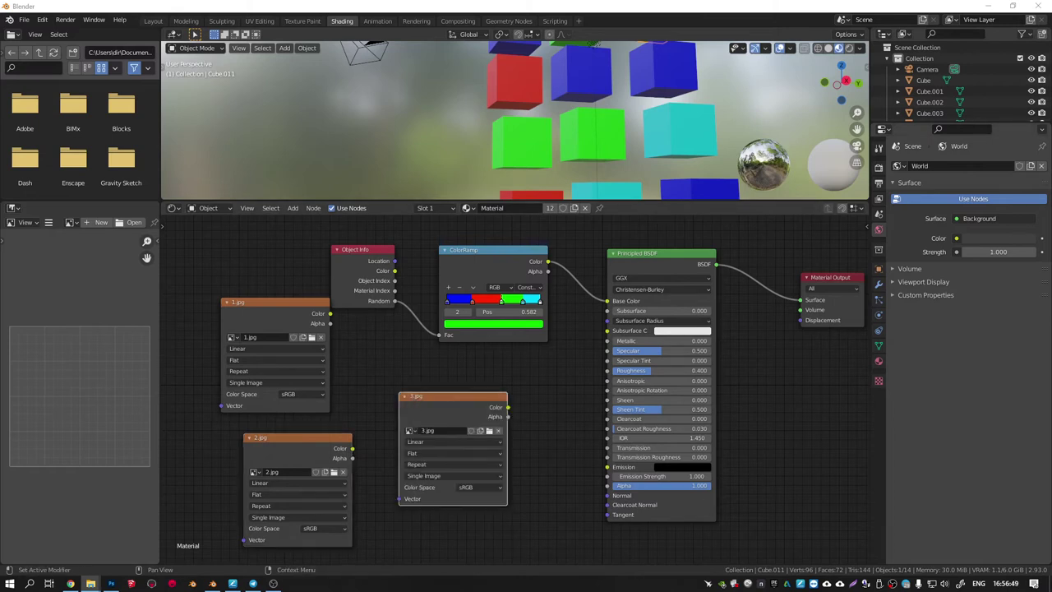
left_click_drag(590, 485, 526, 460)
scroll(557, 305, "down", 3)
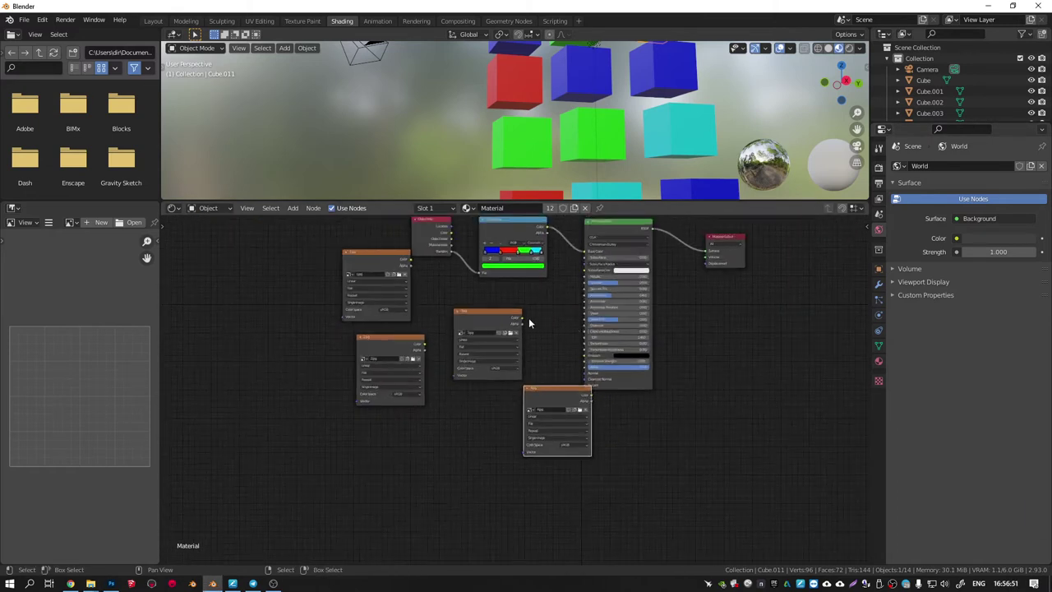
Step: Move the four image texture nodes to the lower left and shift Object Info further left
left_click_drag(290, 284, 545, 465)
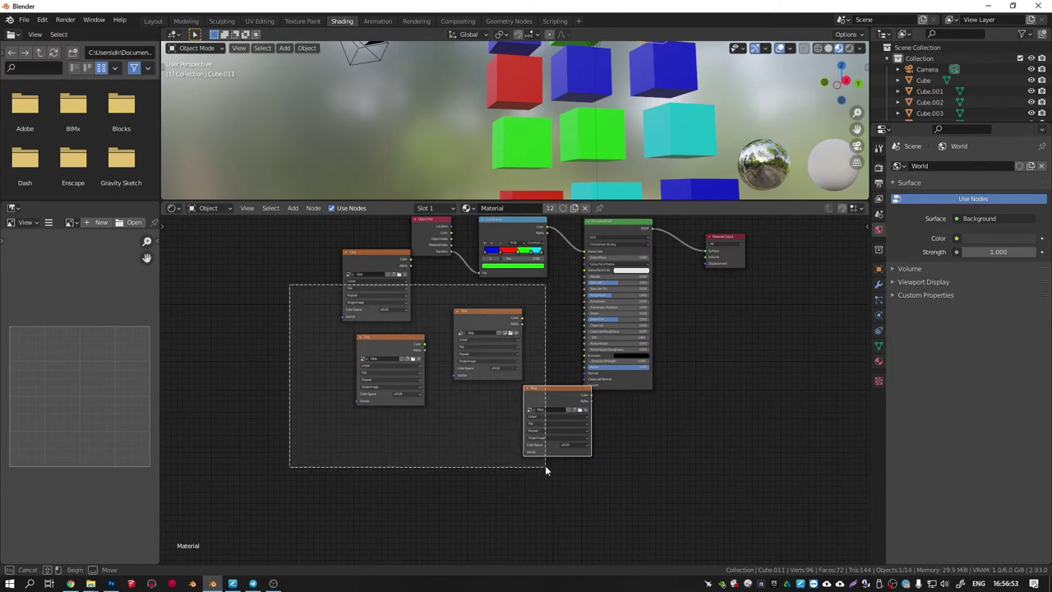
mouse_move(545, 390)
left_mouse_down()
mouse_move(424, 459)
mouse_move(329, 552)
left_mouse_up()
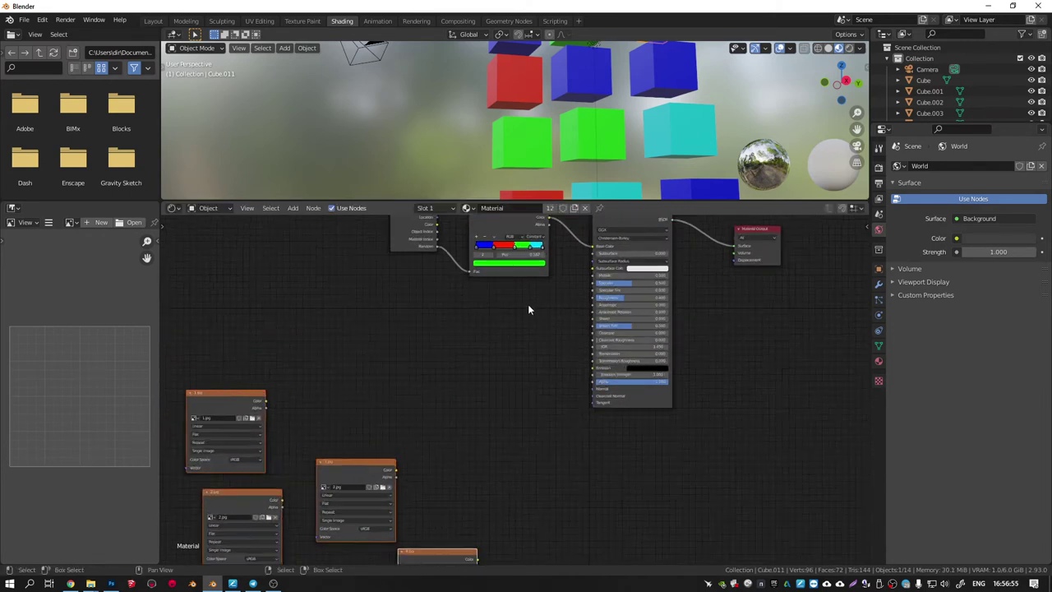
middle_click_drag(528, 305, 619, 437)
left_click_drag(474, 342, 384, 319)
Step: Reset the ColorRamp to its default gradient and move it closer to Object Info
middle_click_drag(593, 351, 524, 324)
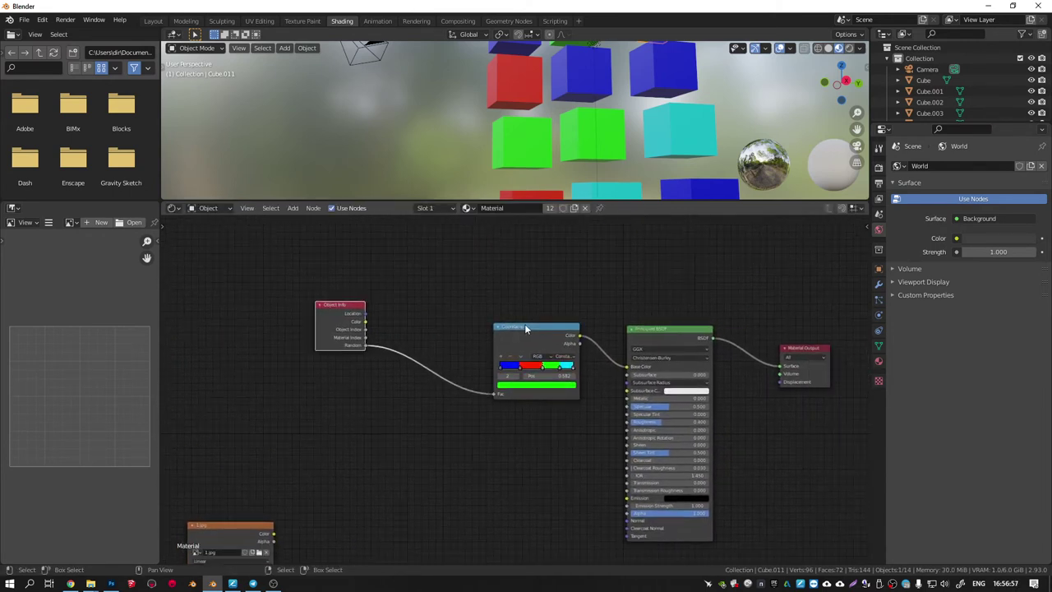
left_click(524, 324)
key("x")
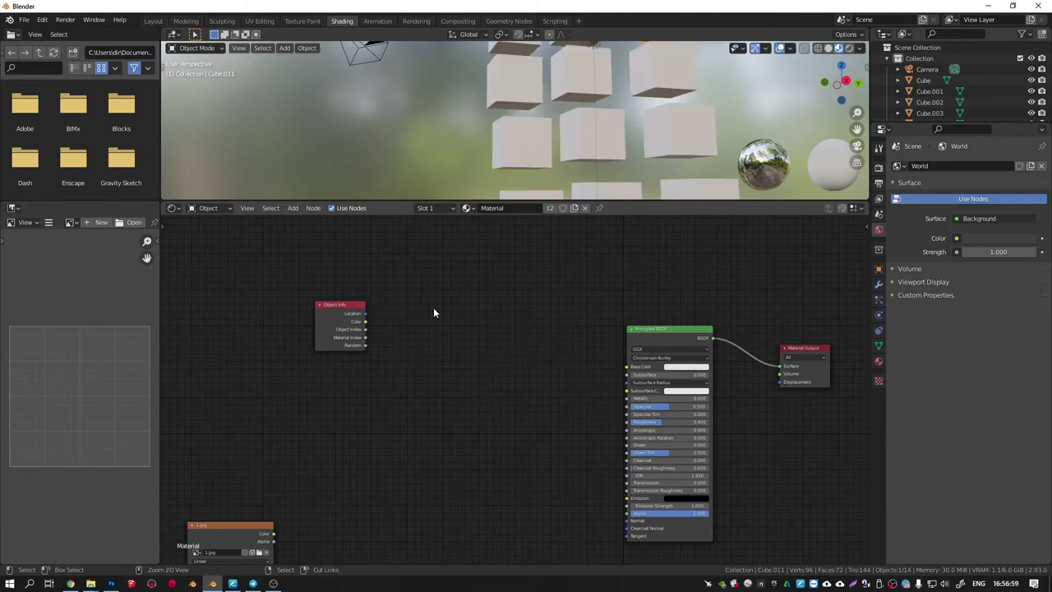
key("ctrl+z")
key("BackSpace")
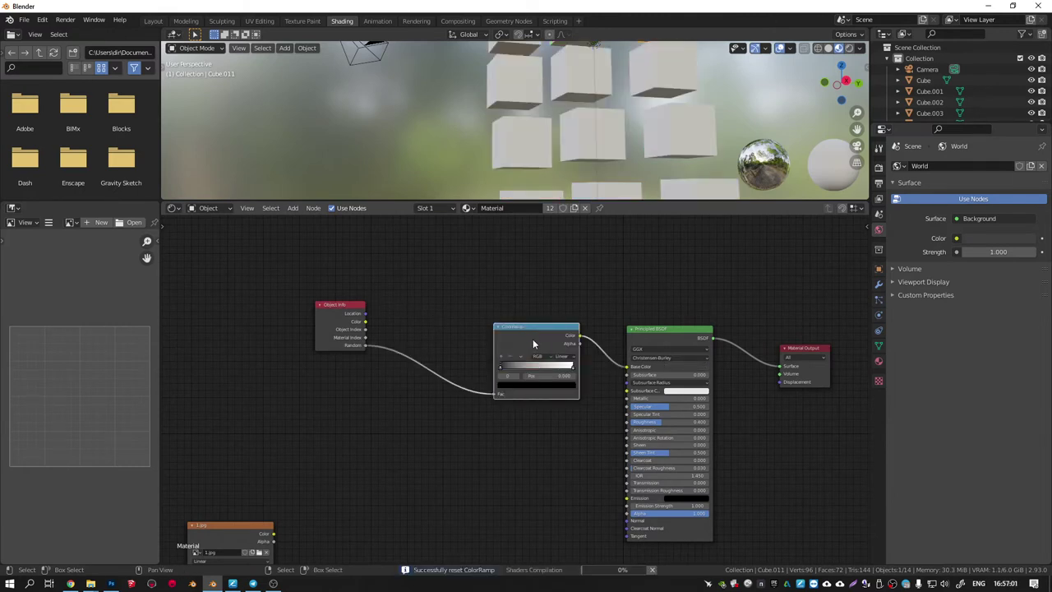
scroll(533, 332, "up", 2)
mouse_move(530, 329)
left_mouse_down()
mouse_move(521, 302)
mouse_move(491, 320)
left_mouse_up()
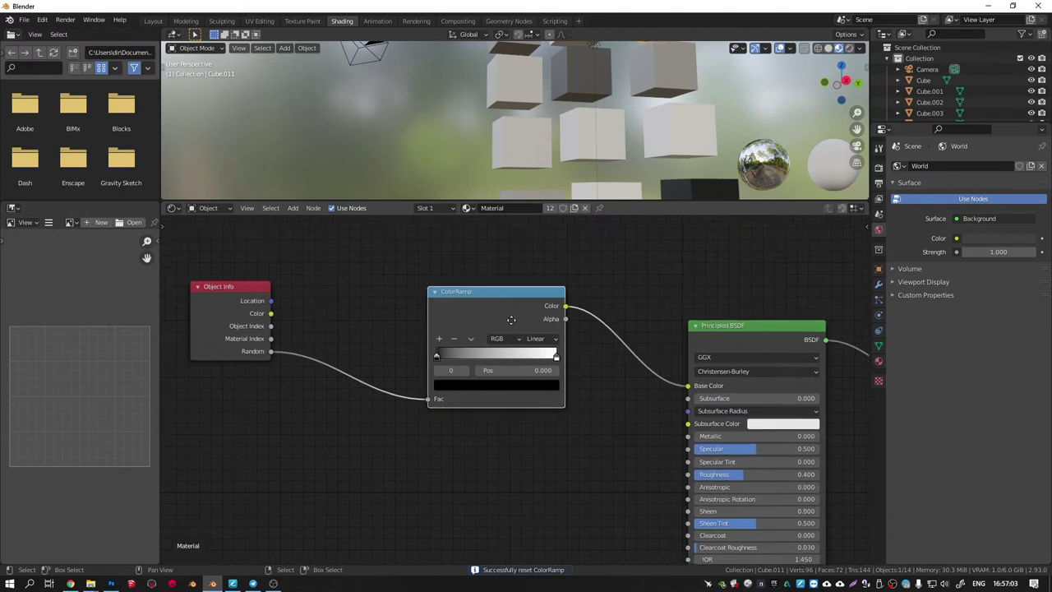
middle_click_drag(487, 359, 517, 330)
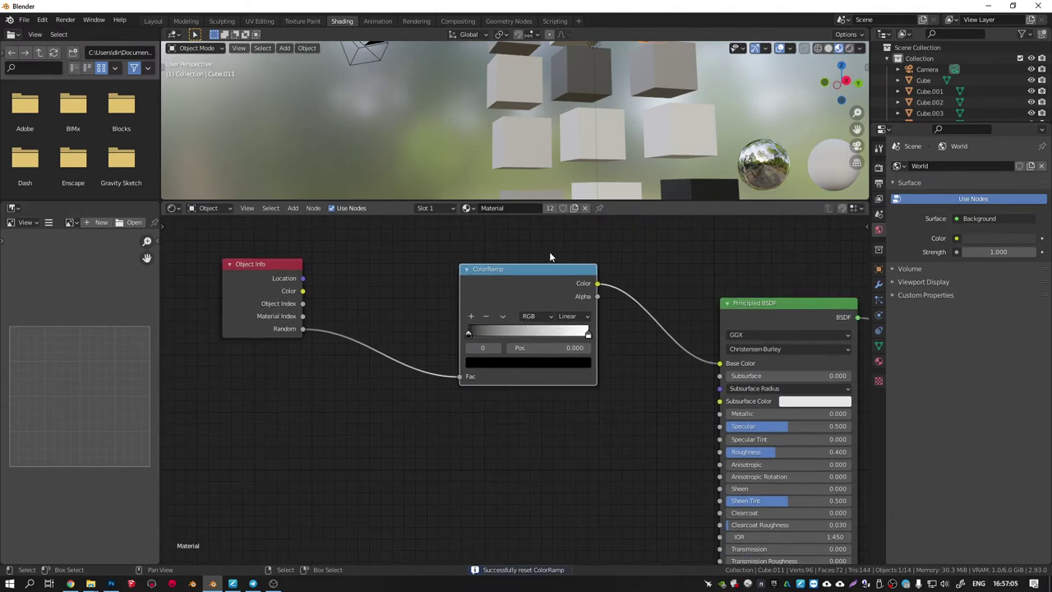
left_click_drag(549, 269, 462, 269)
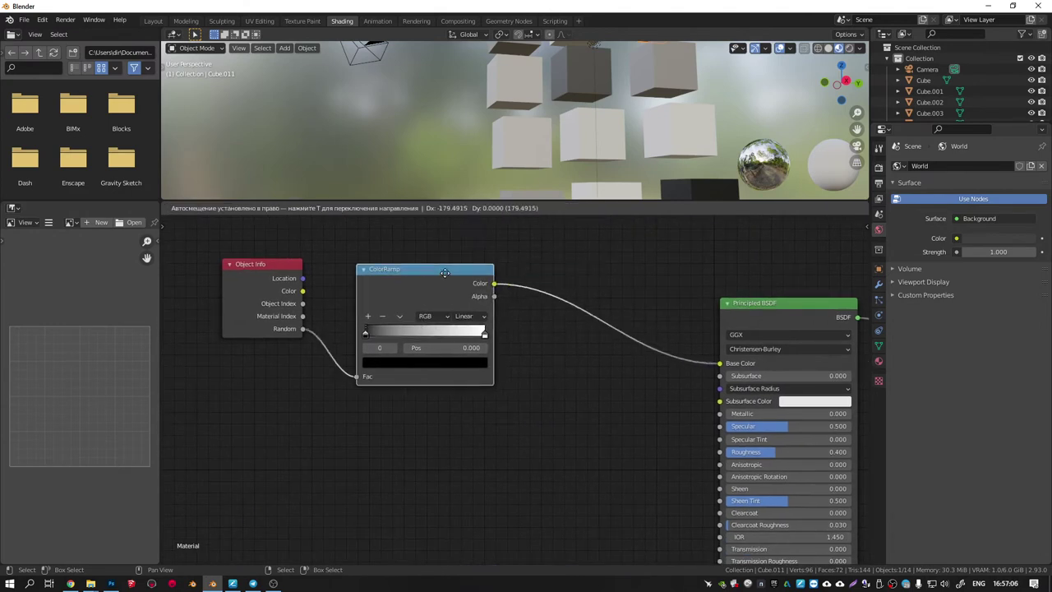
Step: Add a white ColorRamp stop at 0.5 and set interpolation to Constant
left_click(441, 334, "ctrl")
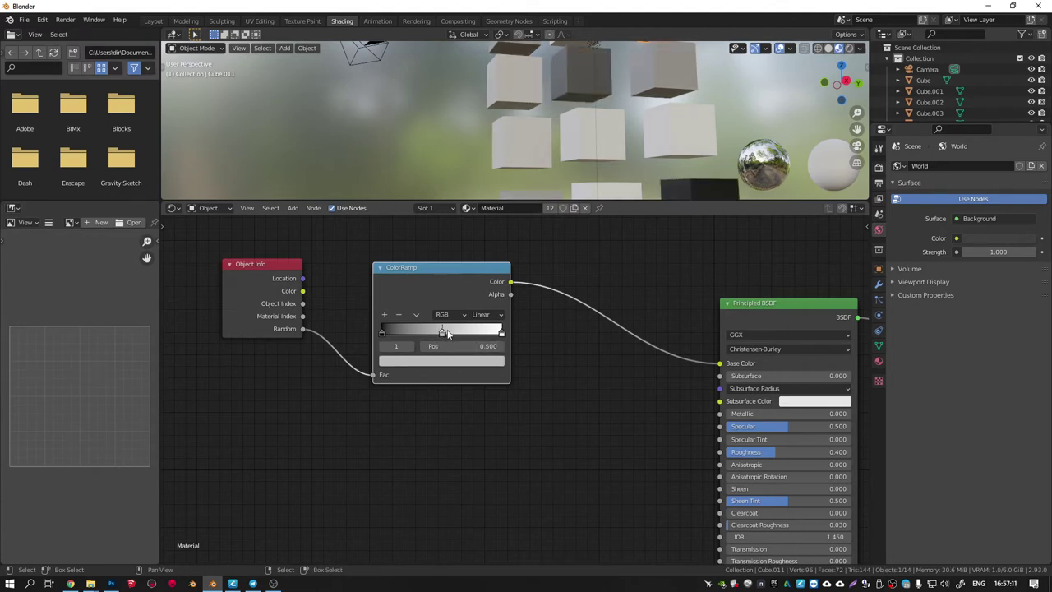
left_click(442, 361)
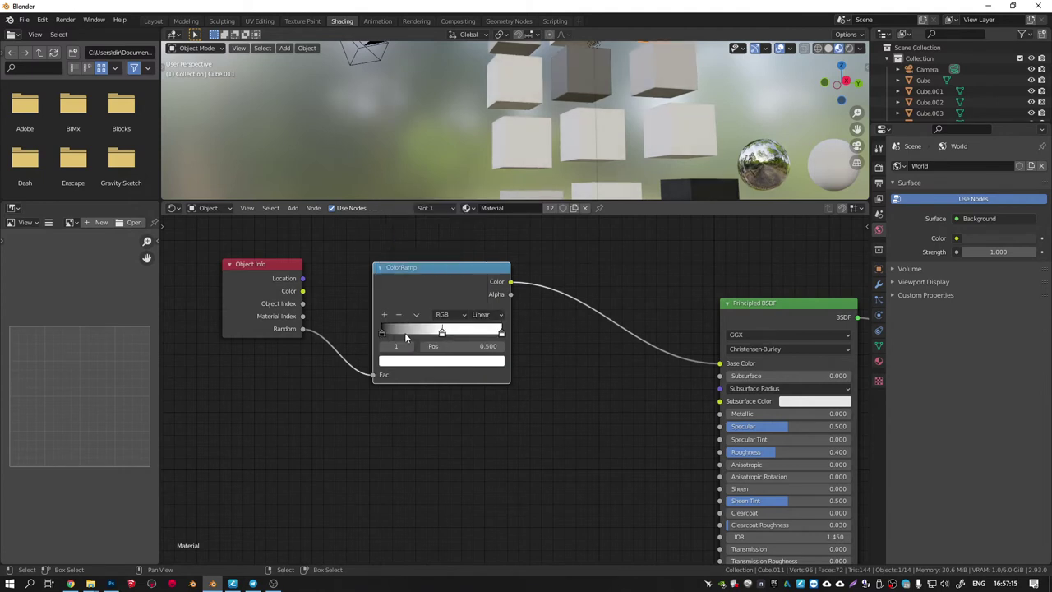
left_click(500, 315)
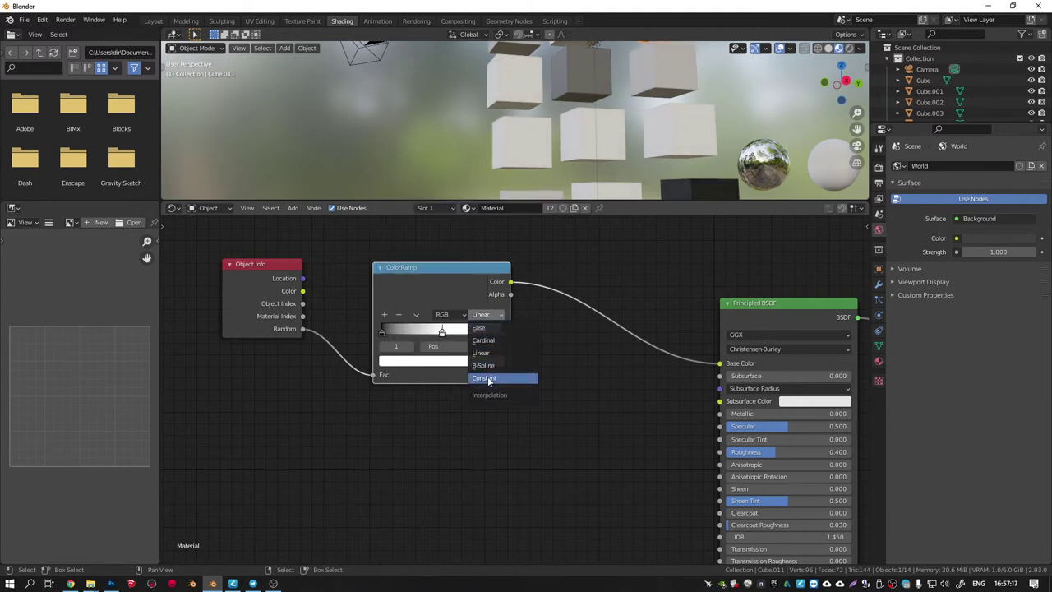
left_click(488, 376)
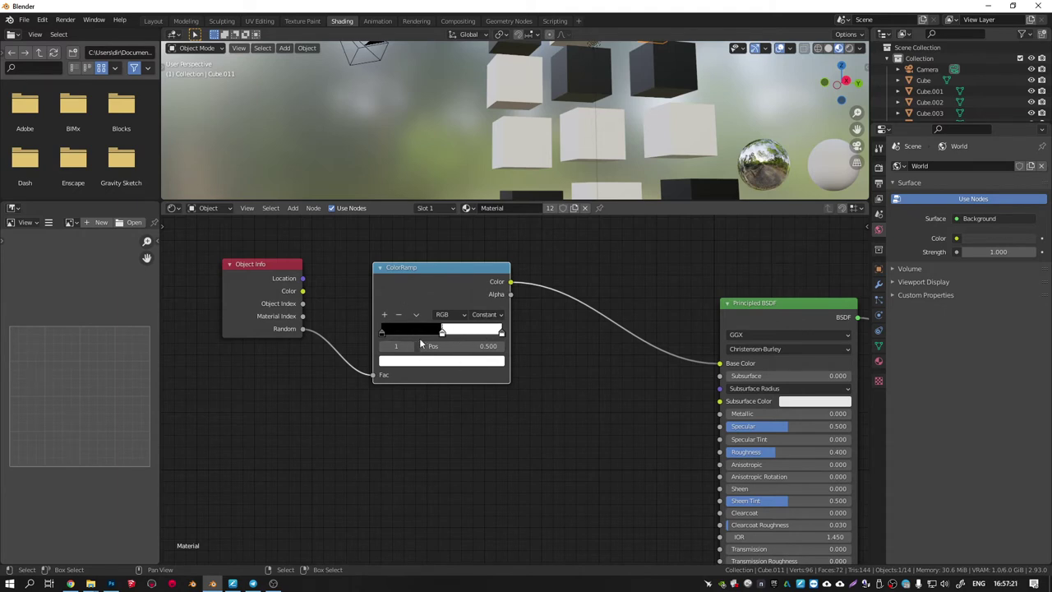
Step: Disconnect the ColorRamp from the Principled BSDF's Base Color
scroll(622, 131, "down", 5)
middle_click_drag(623, 131, 566, 127, "shift")
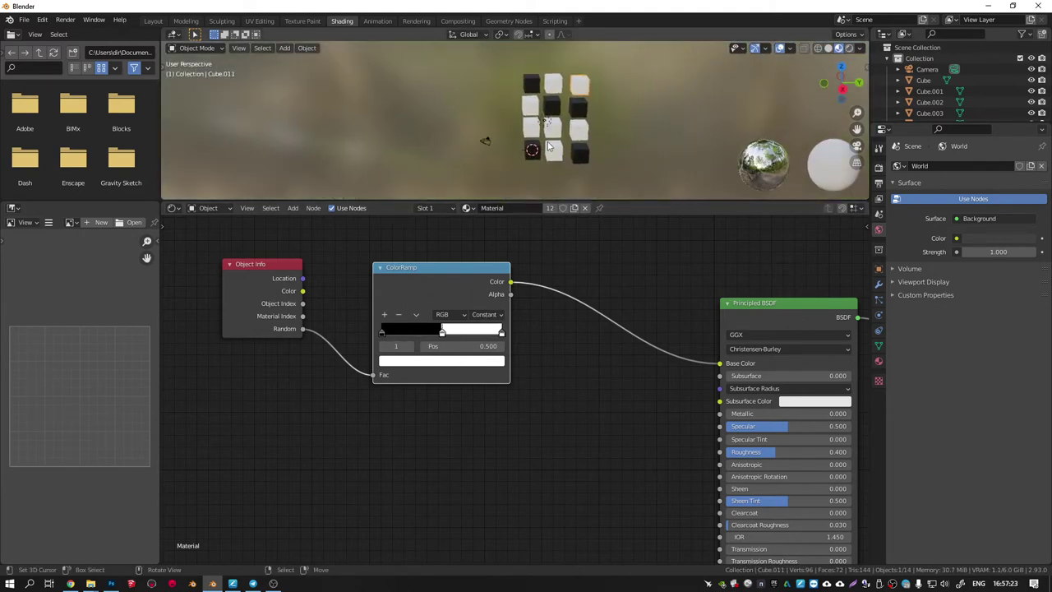
mouse_move(519, 325)
middle_mouse_down()
mouse_move(607, 332)
mouse_move(556, 324)
middle_mouse_up()
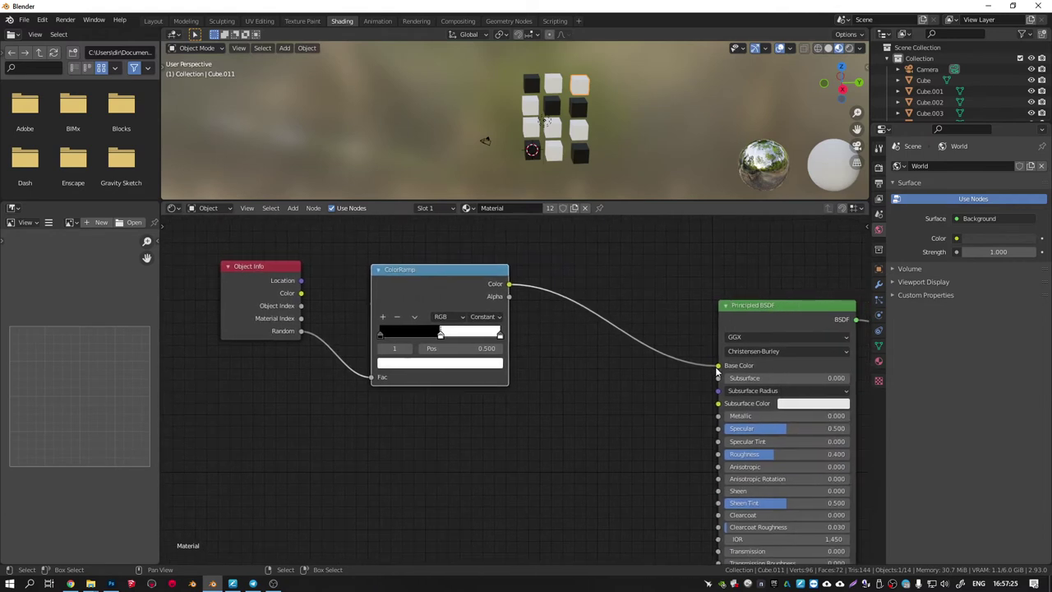
mouse_move(718, 365)
left_mouse_down()
mouse_move(623, 346)
mouse_move(594, 303)
left_mouse_up()
key("shift+a")
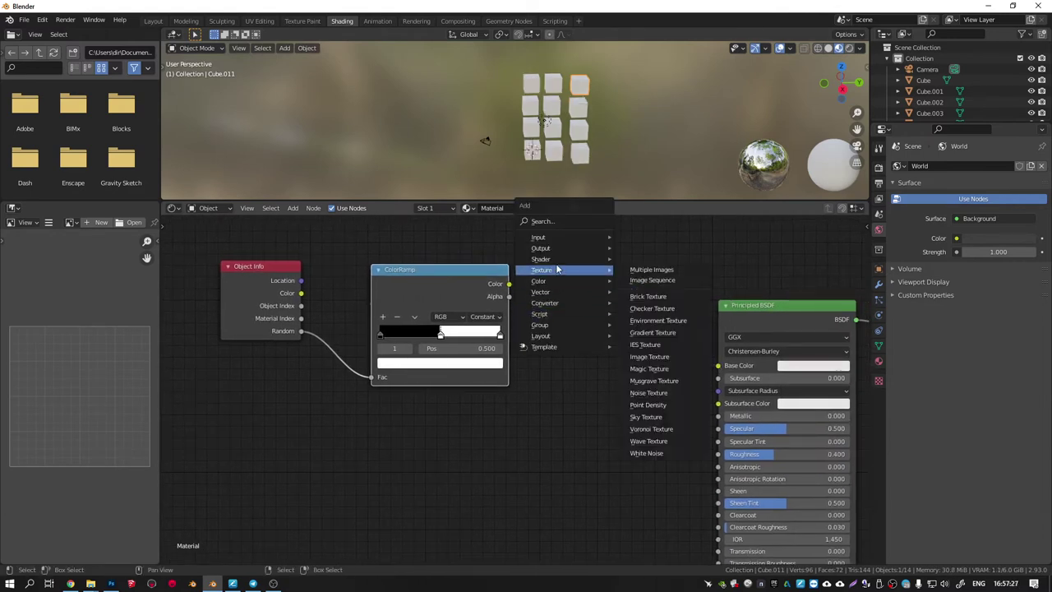
mouse_move(563, 281)
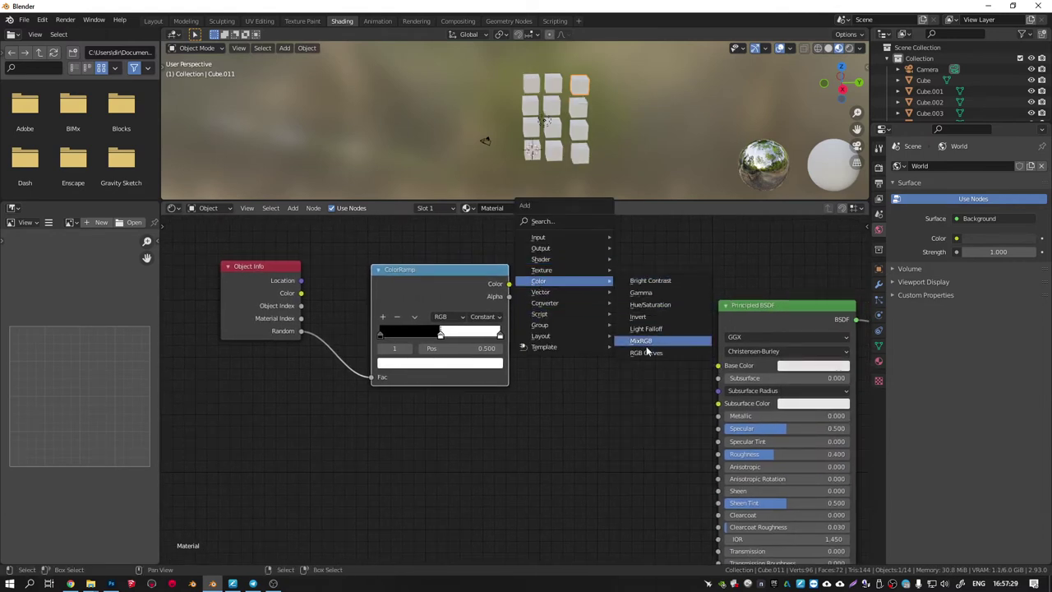
Step: Add a MixRGB node and link its Color output to Base Color
left_click(646, 340)
left_click(591, 377)
scroll(590, 376, "up", 2)
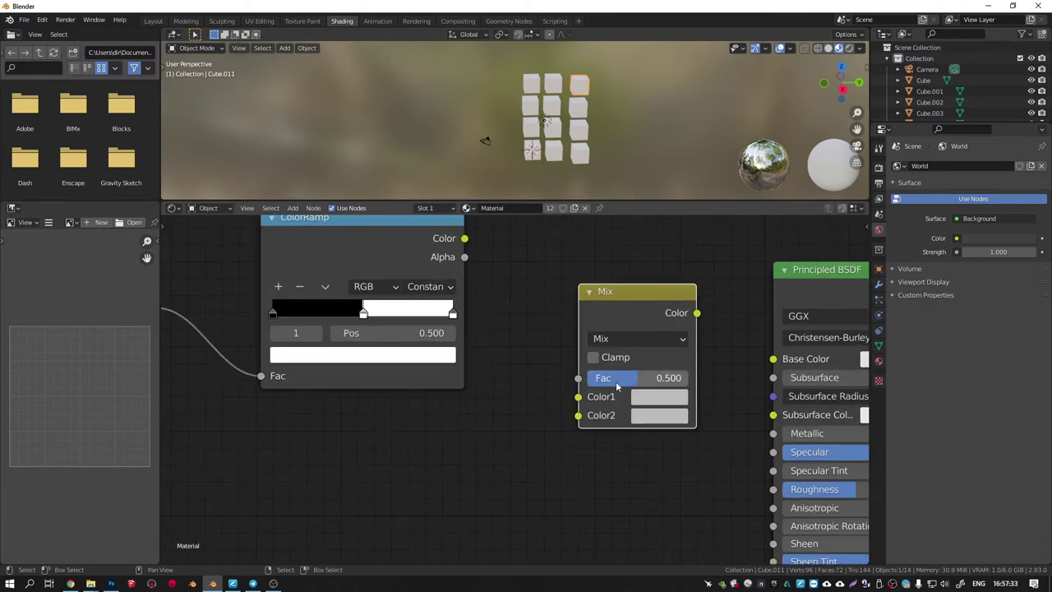
left_click_drag(639, 383, 687, 383)
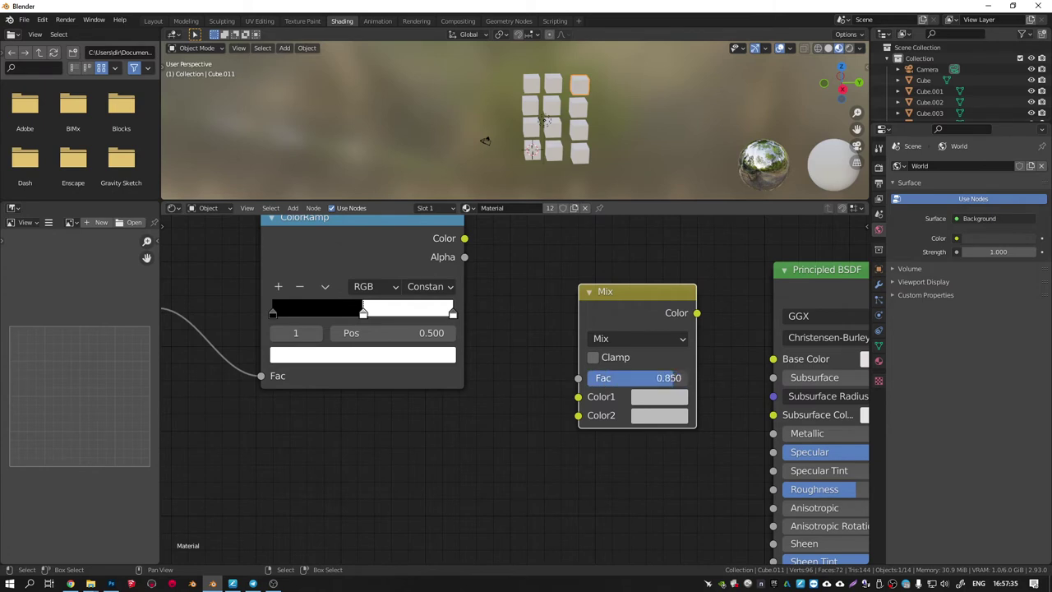
middle_click_drag(704, 385, 633, 371)
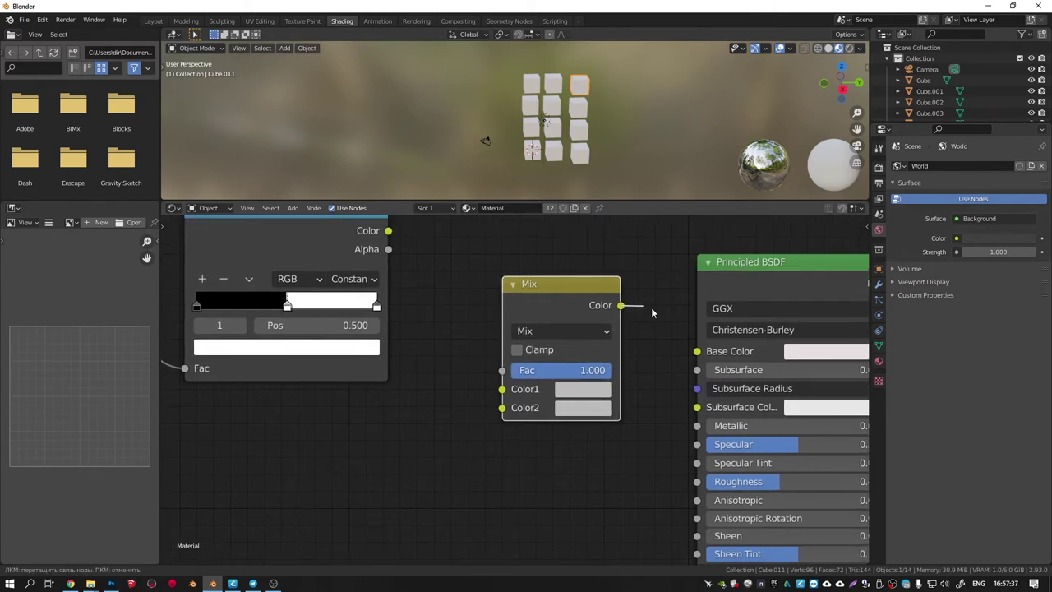
left_click_drag(624, 298, 700, 345)
Step: Set the Mix node's two colours to black and white and adjust its factor
left_click(595, 383)
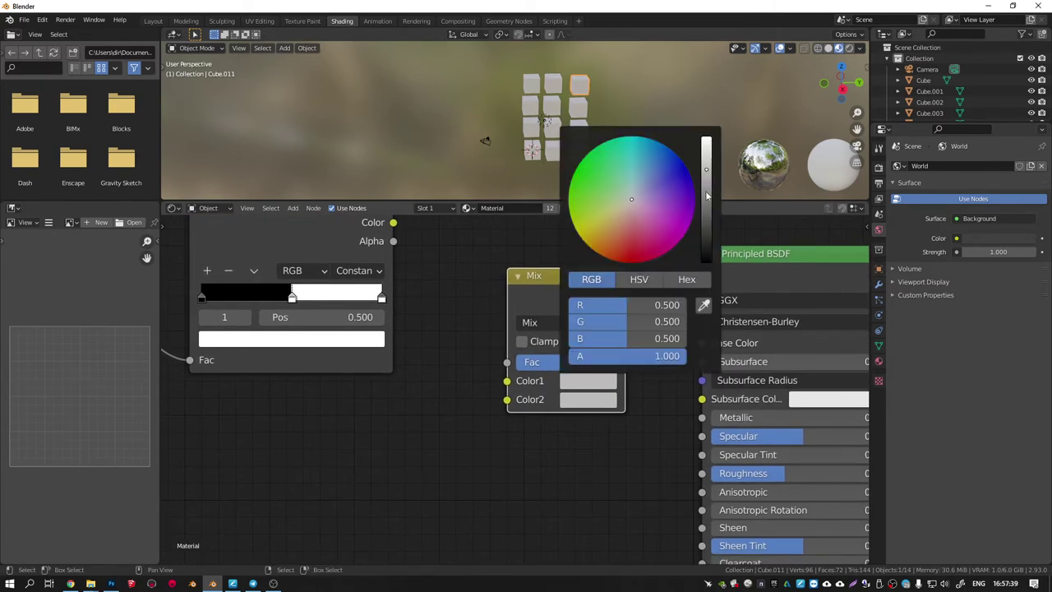
left_click(608, 402)
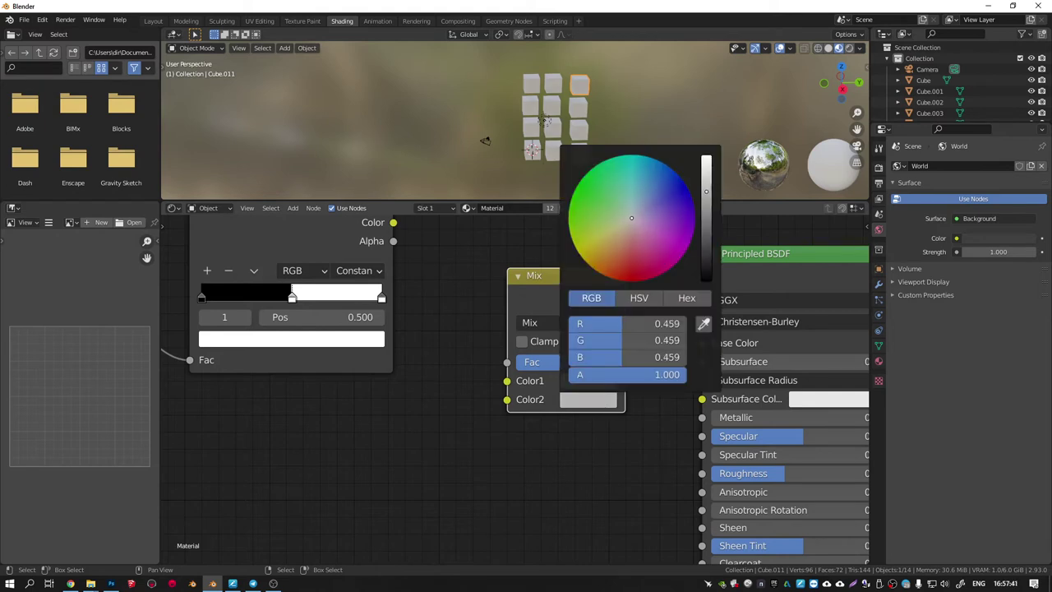
left_click_drag(705, 192, 705, 279)
scroll(649, 463, "up", 2)
scroll(638, 417, "up", 2)
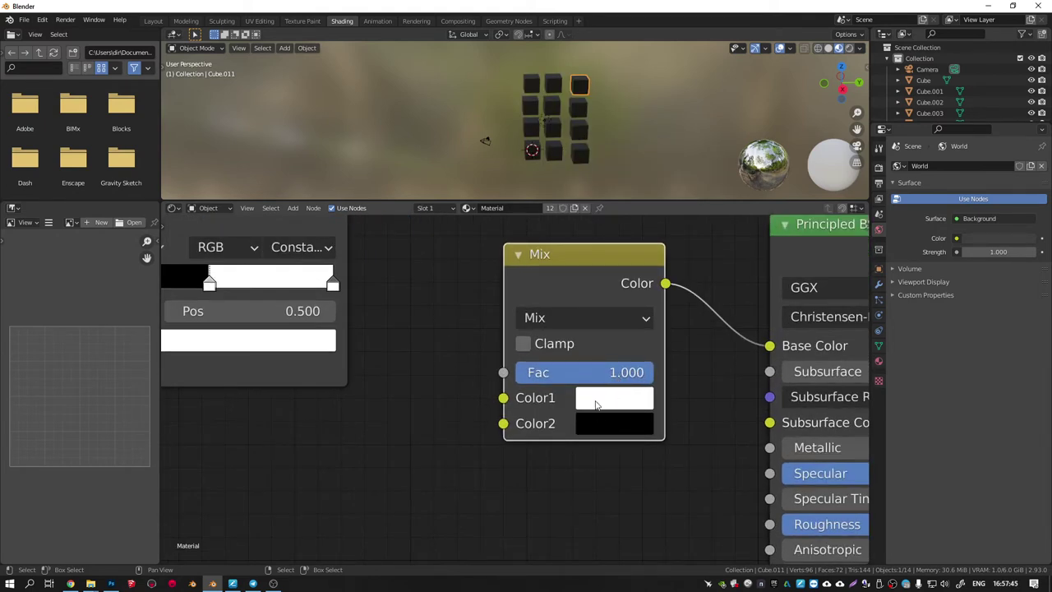
left_click_drag(597, 405, 615, 423)
left_click(616, 401)
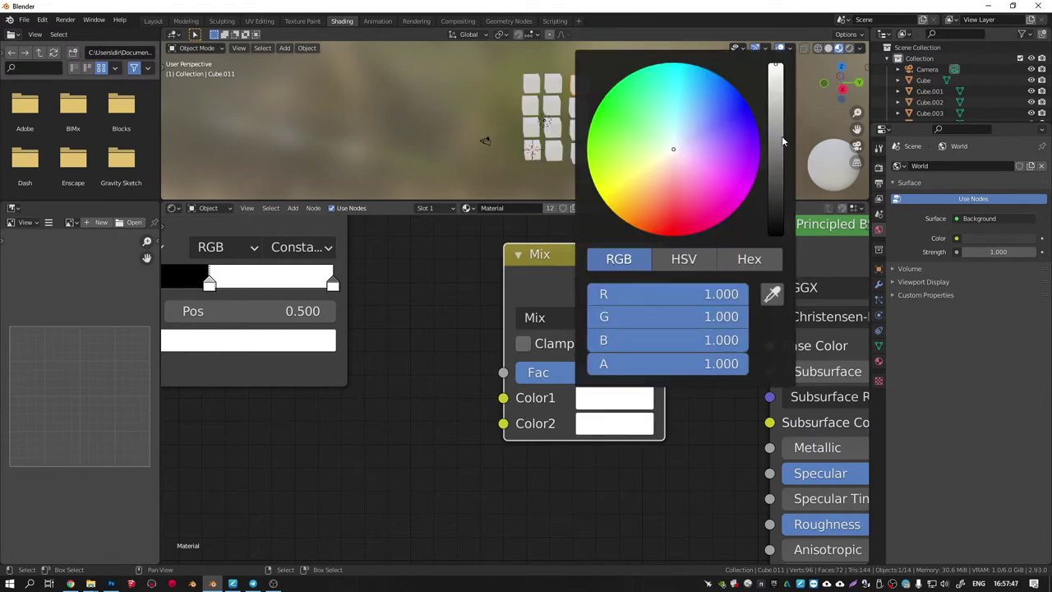
left_click_drag(782, 136, 779, 247)
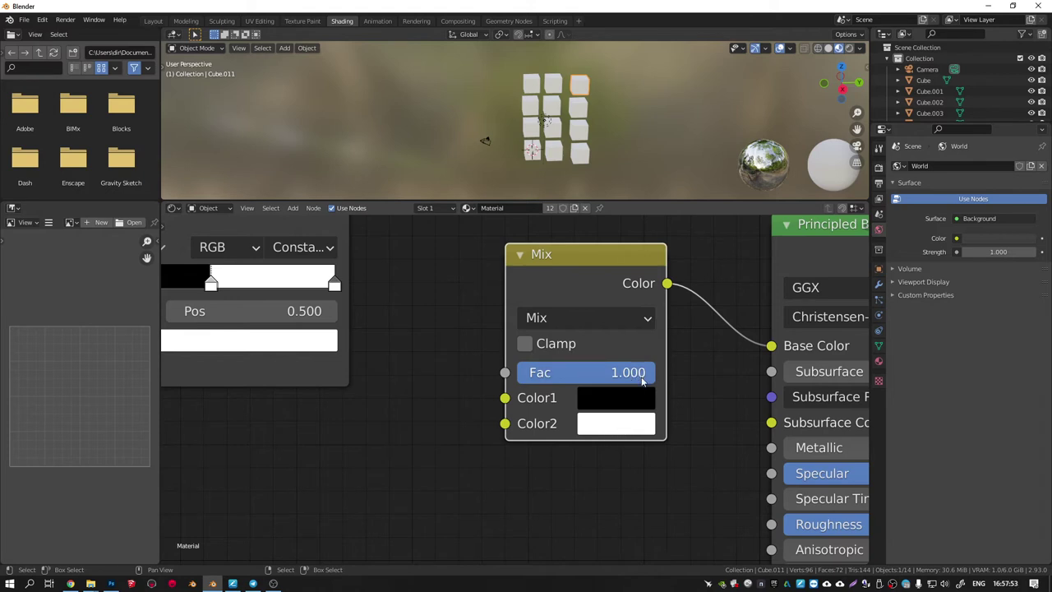
left_click_drag(644, 379, 533, 408)
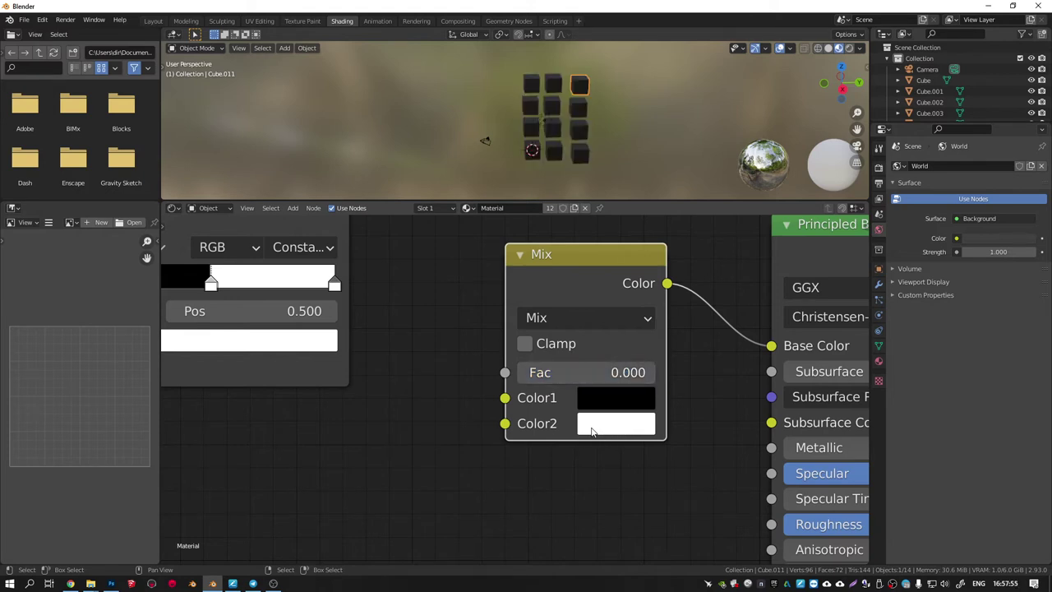
mouse_move(555, 374)
left_mouse_down()
mouse_move(628, 374)
mouse_move(597, 397)
left_mouse_up()
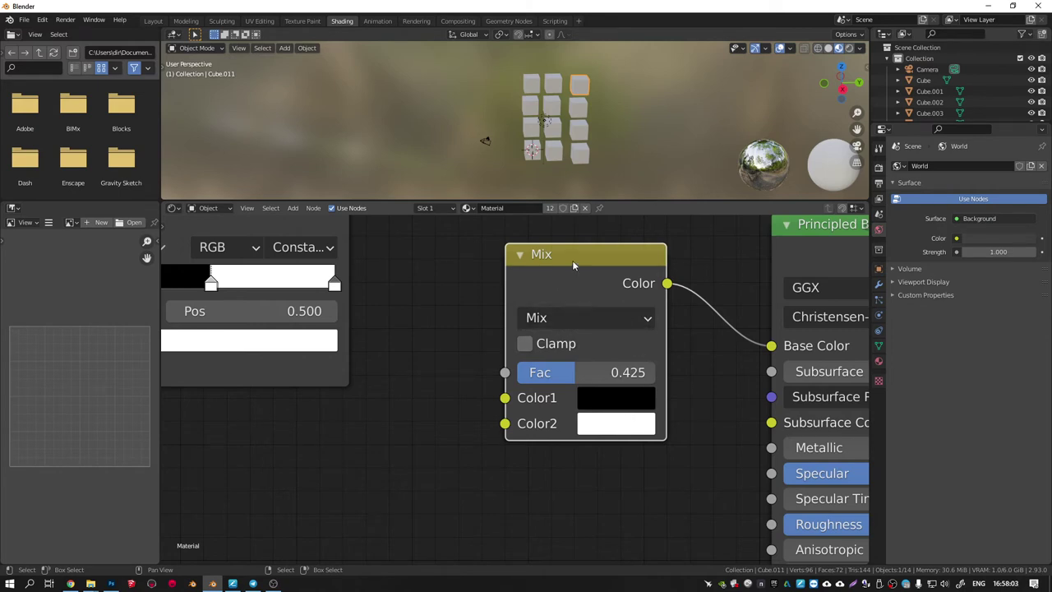
Step: Drive the Mix factor with the ColorRamp's Color output
left_click_drag(573, 264, 562, 252)
left_click(590, 306)
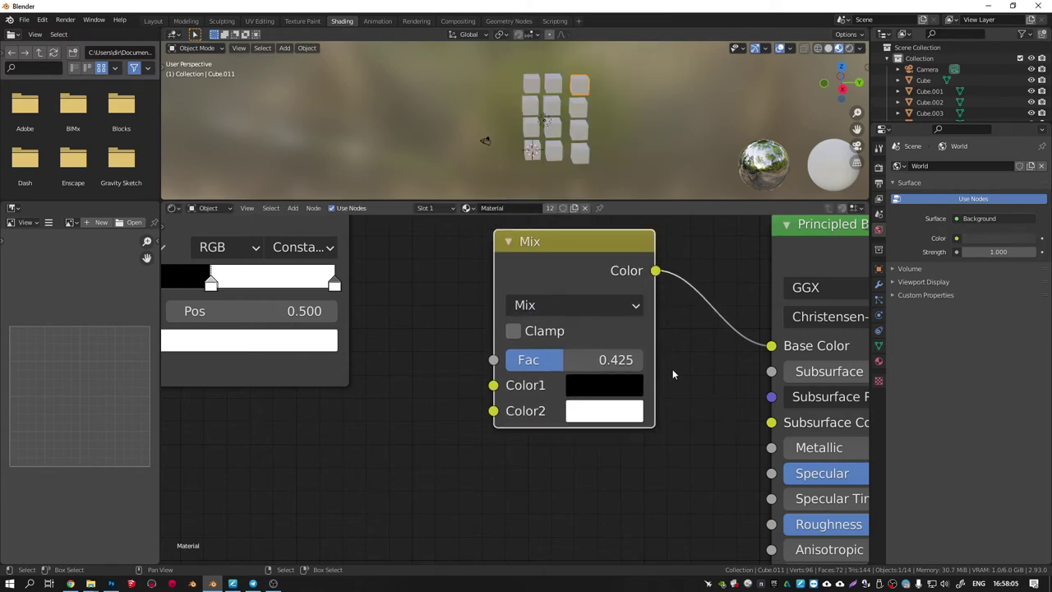
scroll(673, 374, "up", 2)
scroll(658, 401, "up", 3)
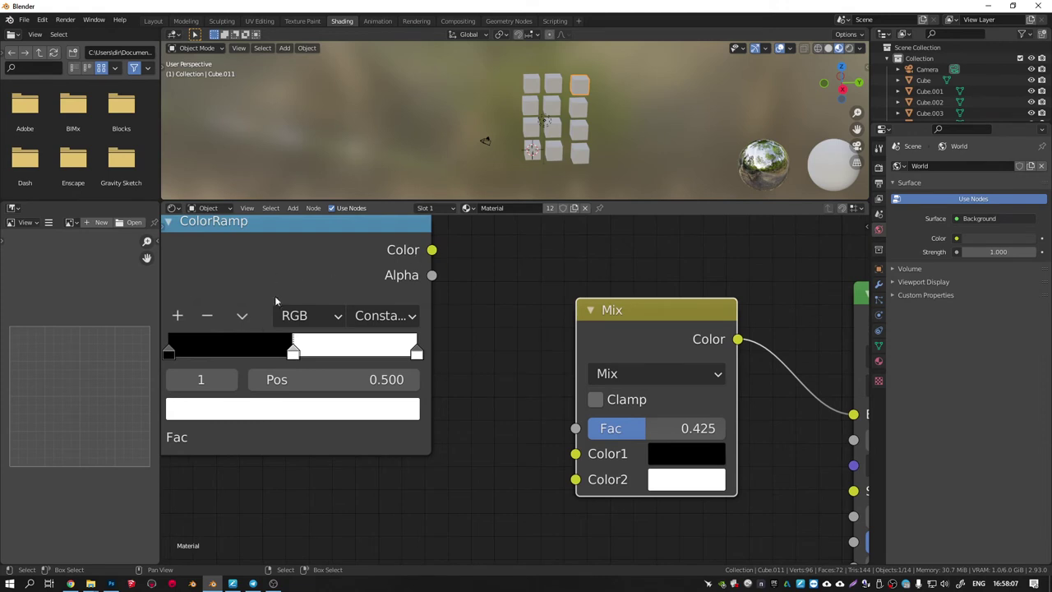
left_click_drag(429, 250, 581, 428)
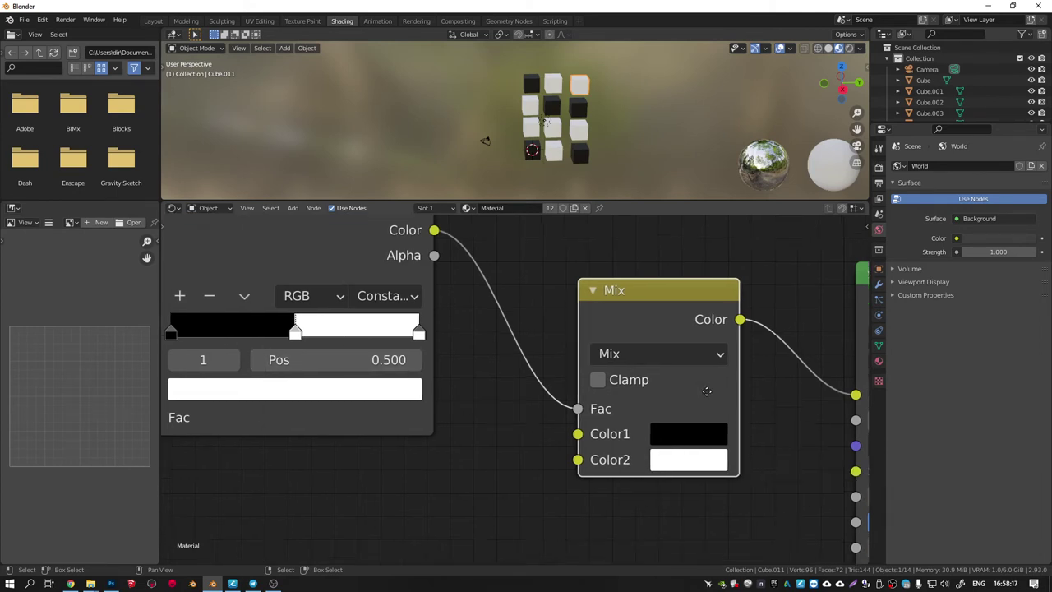
scroll(671, 465, "down", 3)
Step: Move the 1.jpg and 2.jpg image nodes up beside the Mix node
middle_click_drag(643, 464, 703, 416)
scroll(703, 415, "down", 2)
middle_click_drag(486, 491, 478, 366)
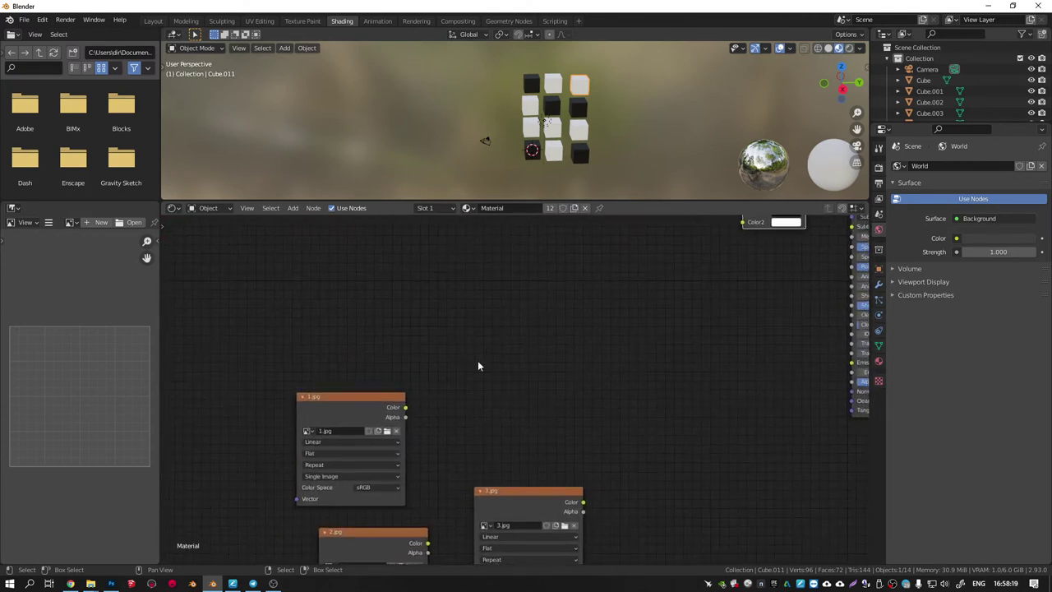
left_click_drag(391, 388, 654, 273)
left_click_drag(397, 403, 626, 246)
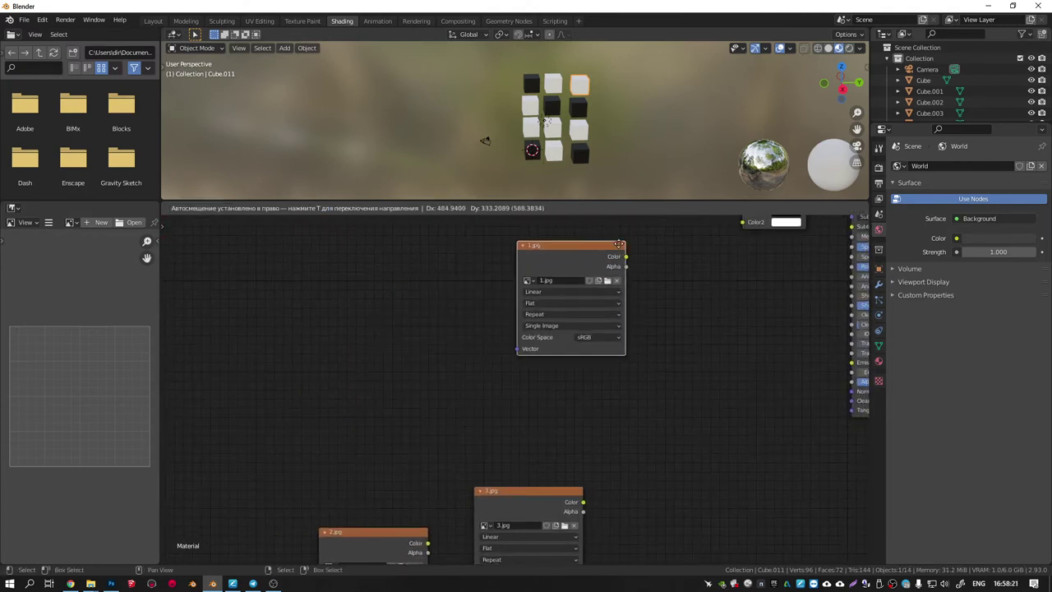
left_click_drag(377, 522, 458, 416)
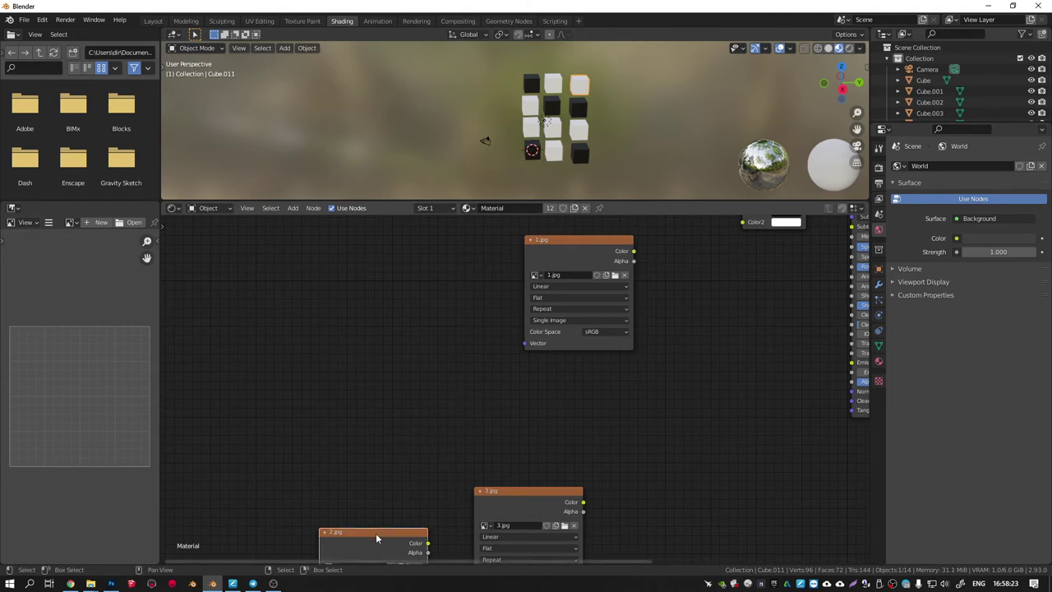
left_click_drag(375, 533, 666, 363)
middle_click_drag(656, 324, 486, 419)
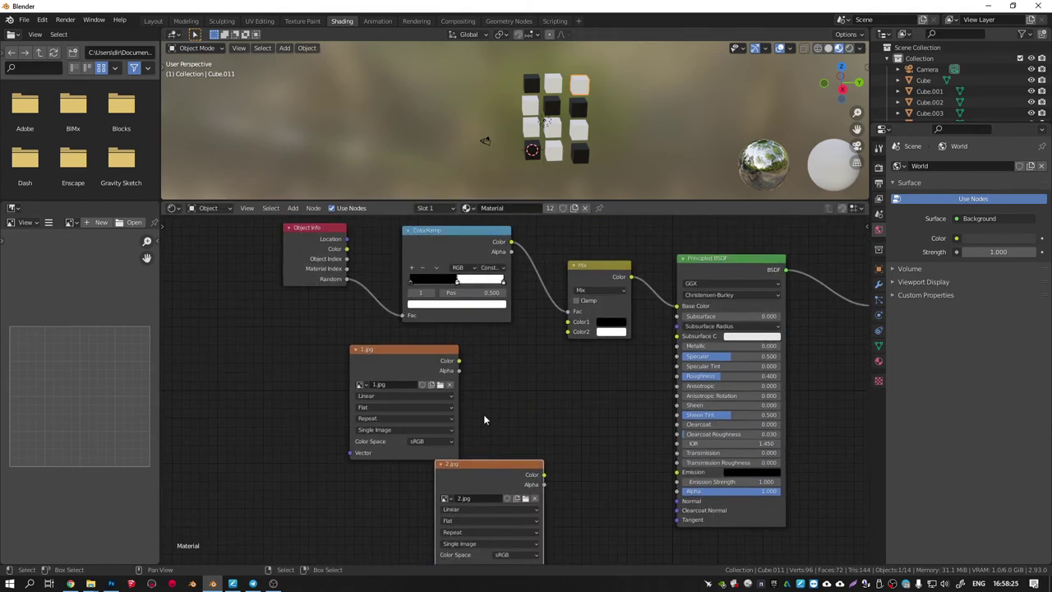
scroll(486, 418, "up", 1)
Step: Link 1.jpg to Mix Color1 and 2.jpg to Color2, then select the top-left cube
left_click_drag(457, 352, 590, 310)
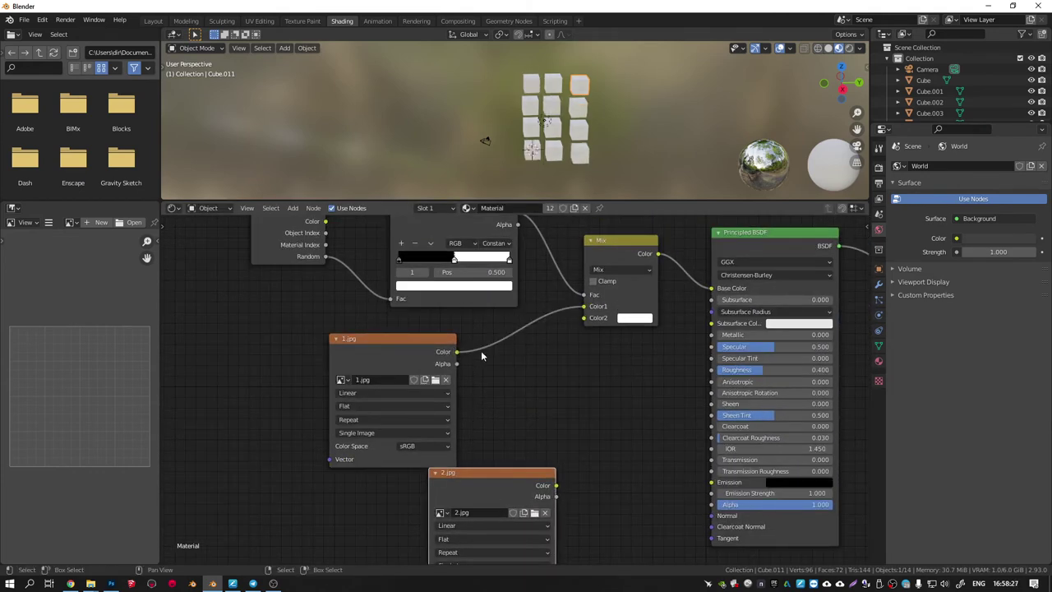
left_click_drag(387, 339, 285, 325)
left_click_drag(475, 478, 442, 366)
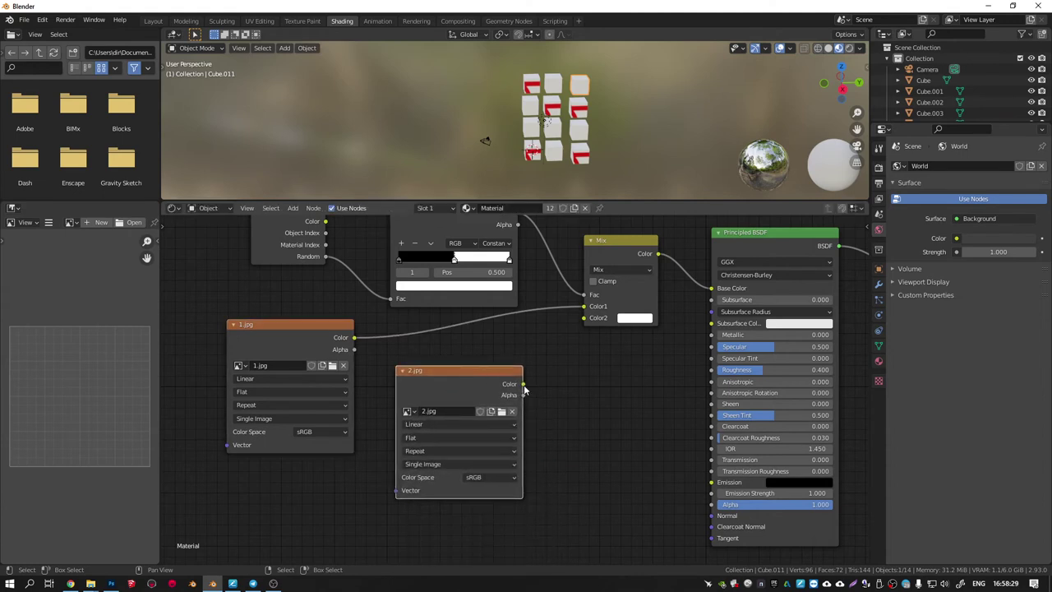
left_click_drag(523, 384, 585, 317)
middle_click_drag(560, 362, 600, 394)
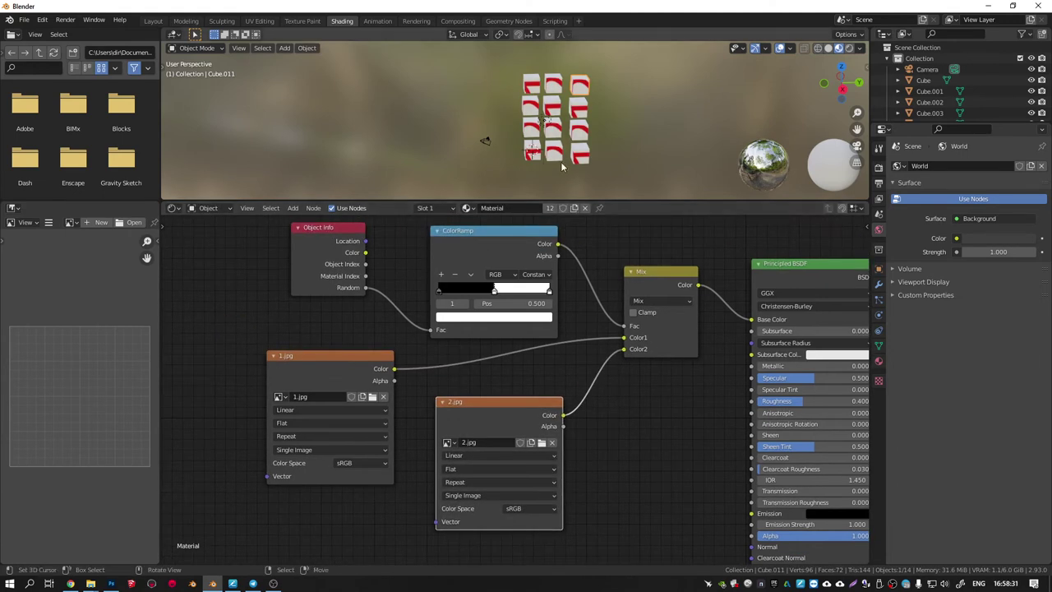
scroll(575, 111, "up", 1)
left_click(526, 85)
Step: Reset the top-left cube's UVs in Edit Mode and return to Object Mode
key("Tab")
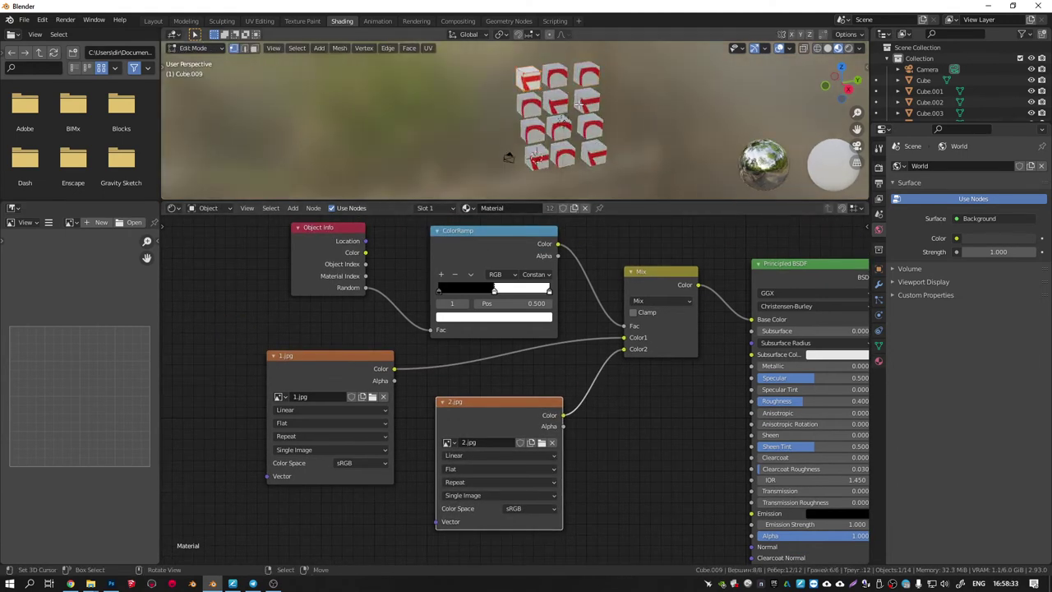
scroll(526, 86, "up", 2)
key("u")
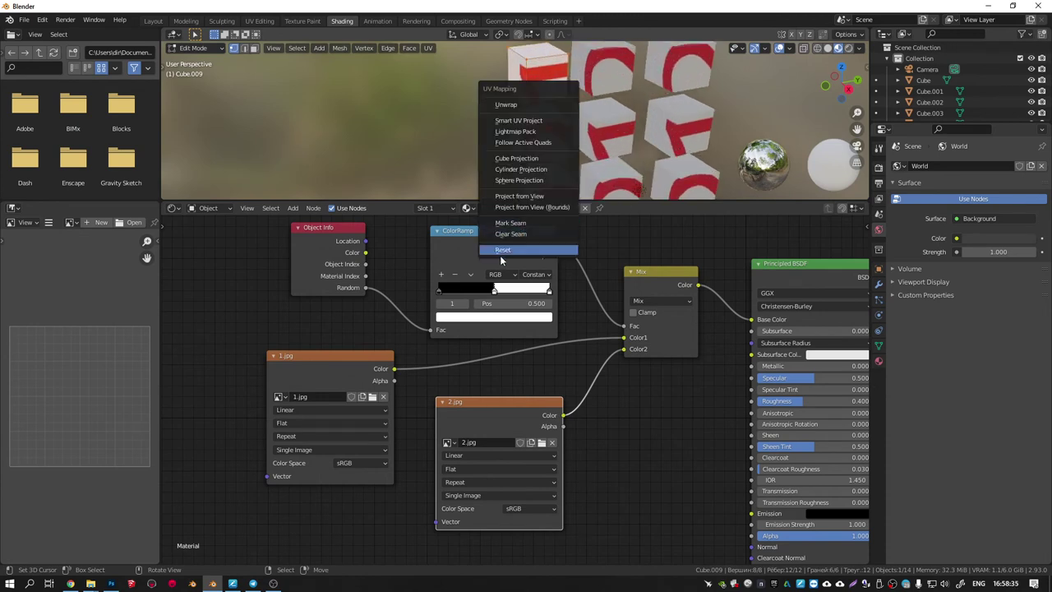
left_click(502, 251)
key("Tab")
scroll(563, 144, "down", 3)
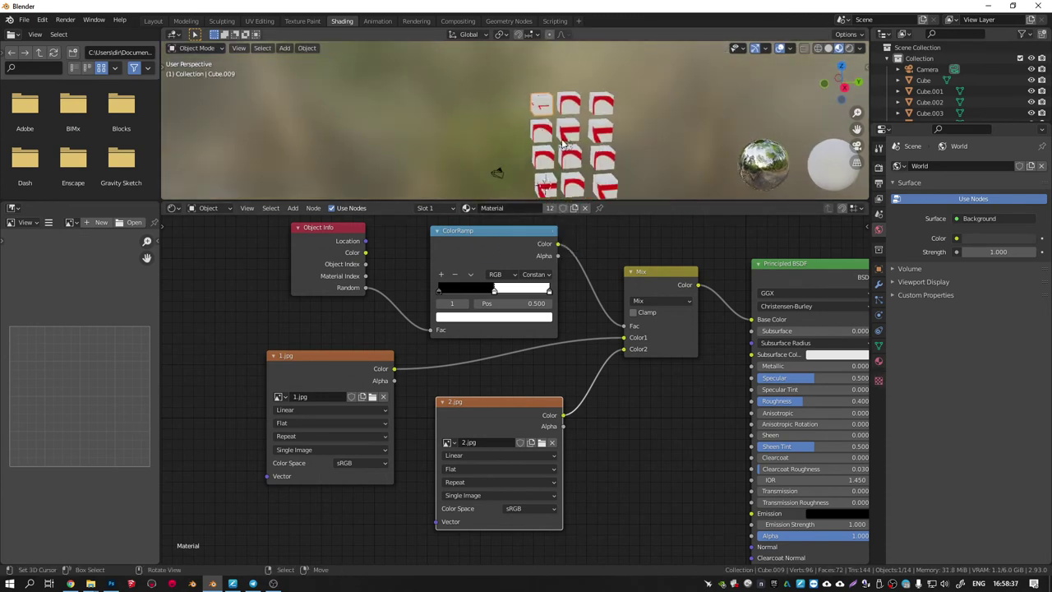
scroll(563, 118, "down", 2)
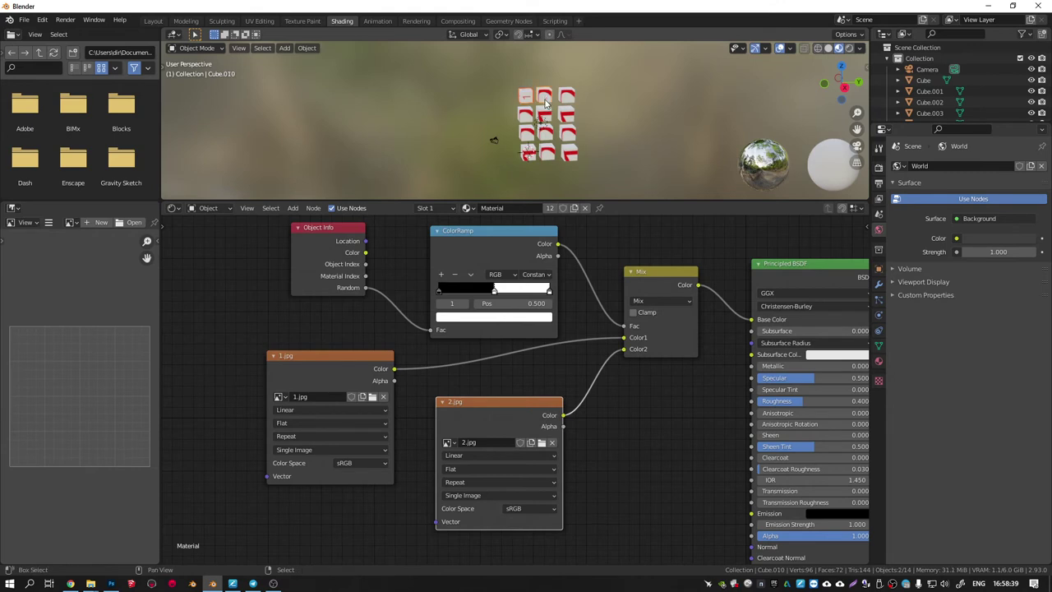
Step: Select all cubes with the UV-reset cube active and copy its UV map to them
left_click(572, 157)
left_click(569, 153, "shift")
left_click(544, 152, "shift")
left_click(528, 133, "shift")
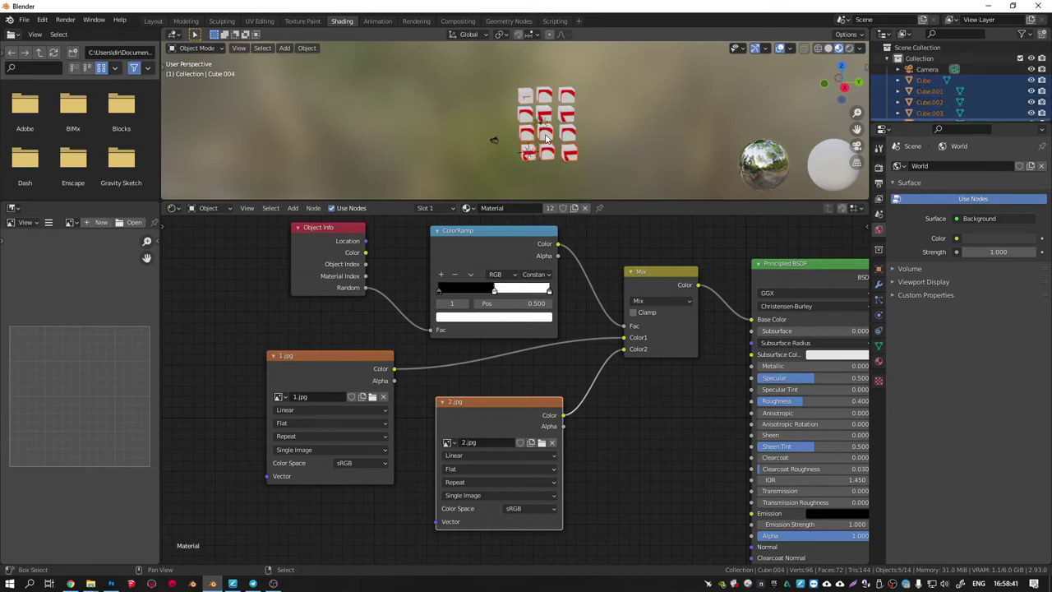
left_click(575, 134, "shift")
left_click(545, 132, "shift")
left_click(567, 117, "shift")
left_click(536, 118, "shift")
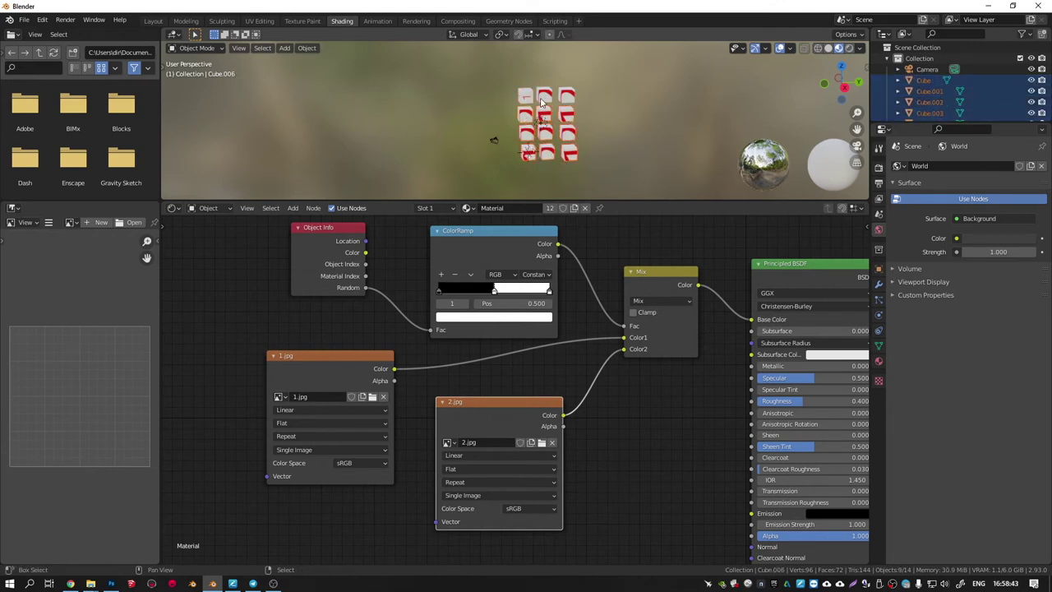
left_click(566, 99, "shift")
left_click(565, 100, "shift")
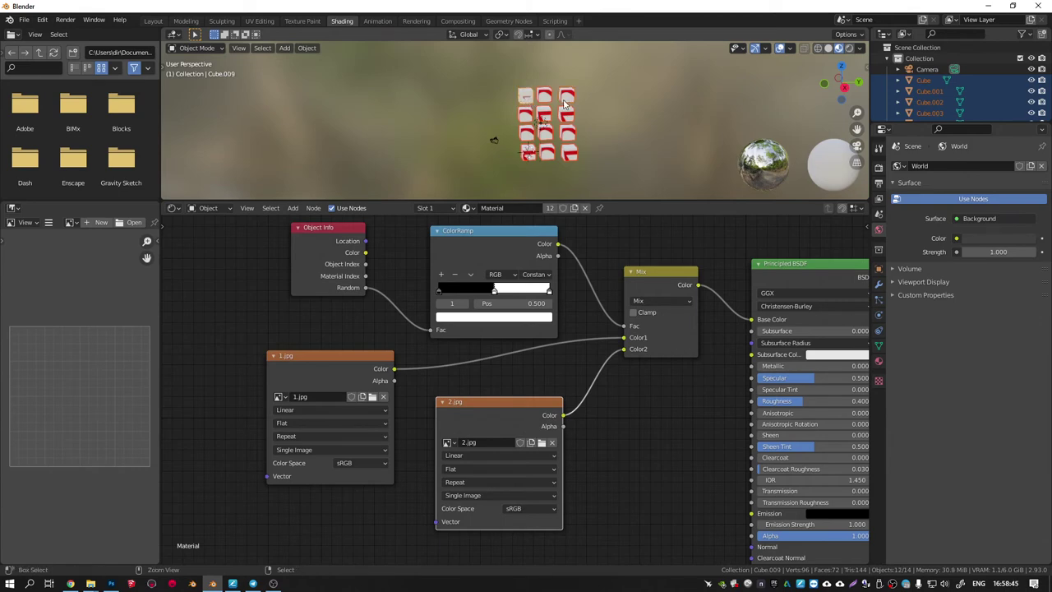
key("ctrl+l")
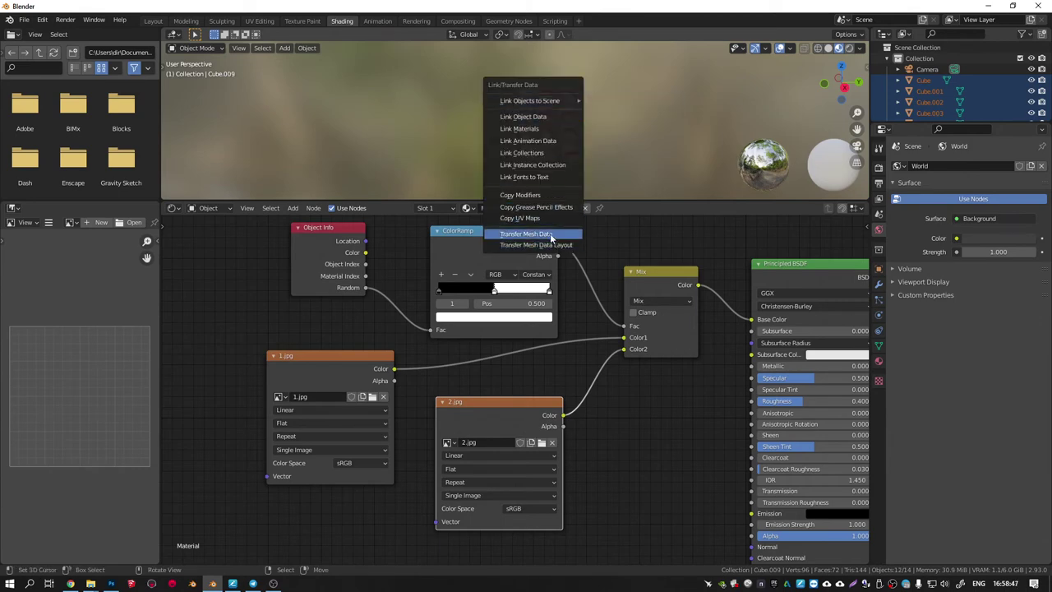
left_click(511, 217)
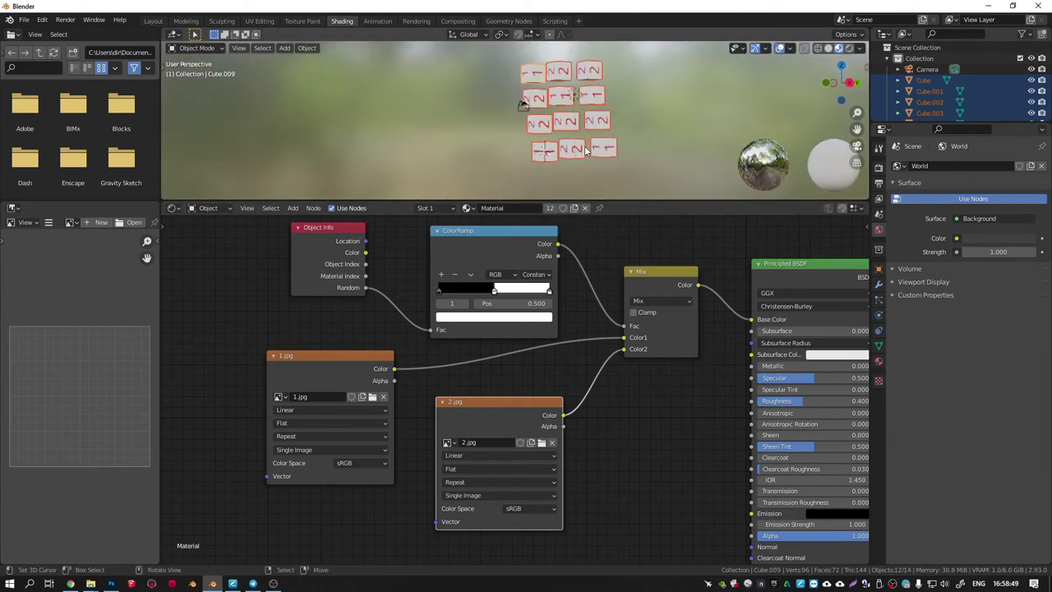
scroll(556, 134, "down", 2)
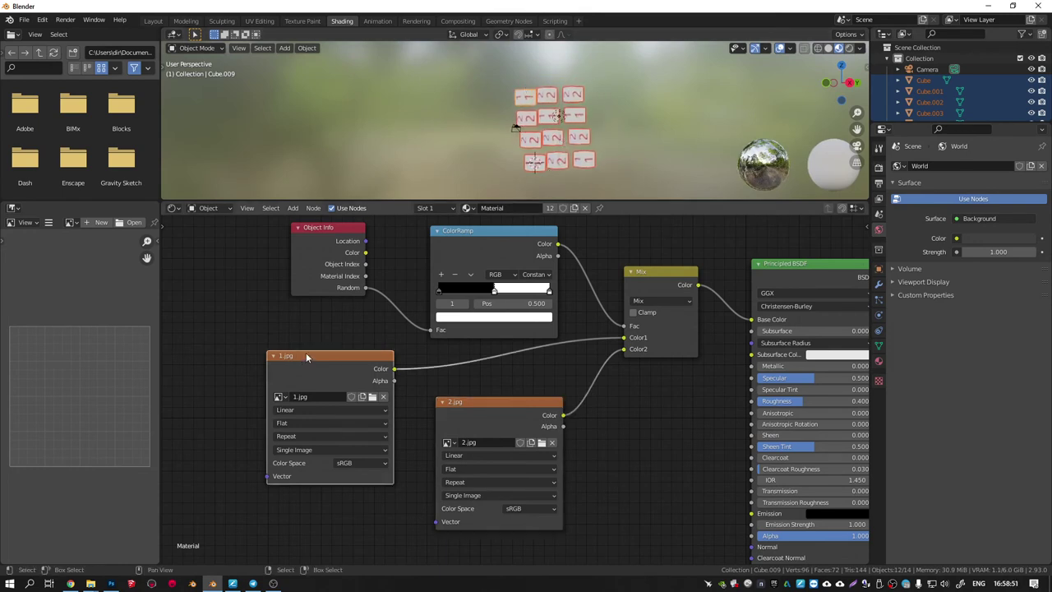
Step: Nudge the 1.jpg and 2.jpg image nodes into place
left_click_drag(306, 352, 313, 345)
left_click_drag(455, 402, 443, 407)
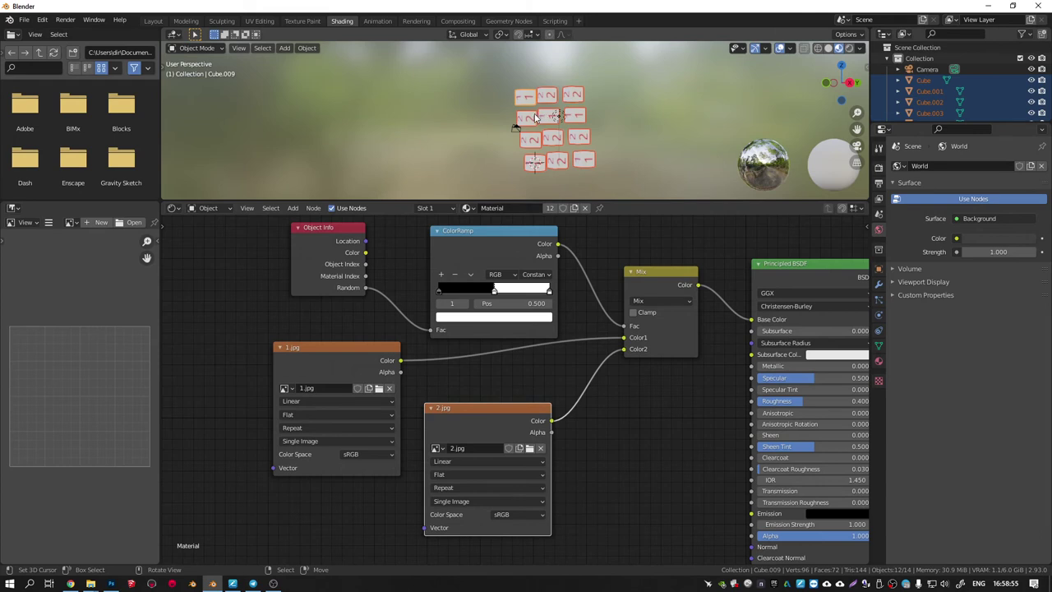
scroll(656, 330, "down", 3)
scroll(674, 304, "down", 2)
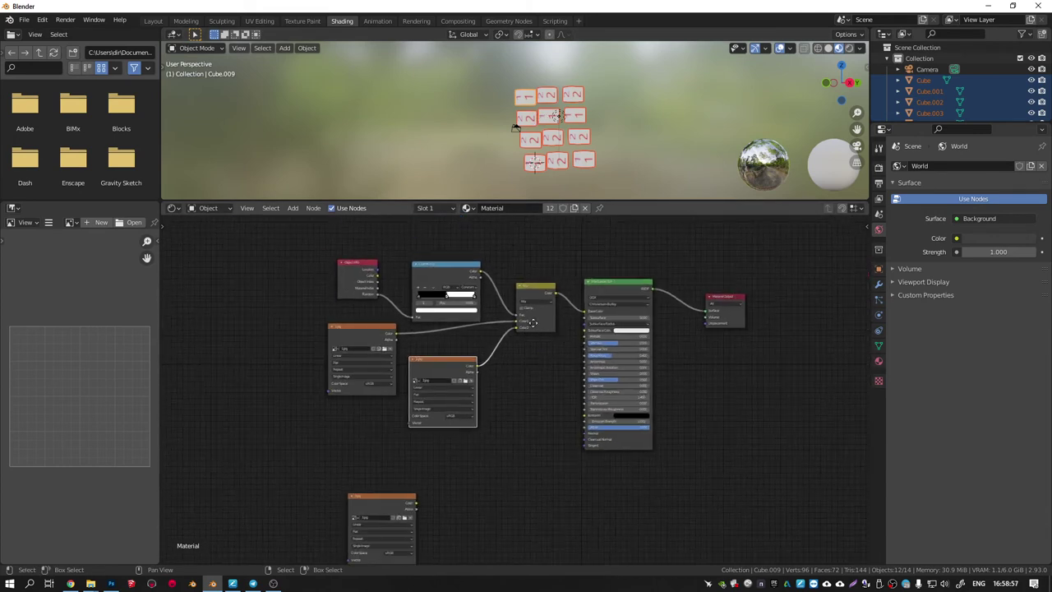
Step: Move Material Output and Principled BSDF far right, then shift the Mix and 2.jpg nodes
left_click_drag(682, 281, 855, 282)
left_click_drag(580, 277, 801, 284)
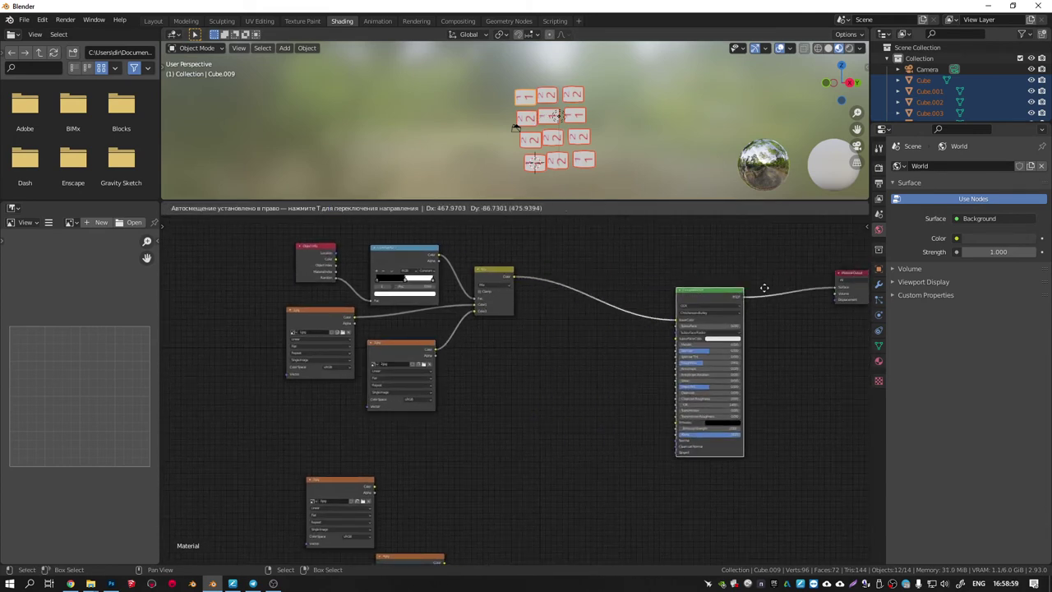
scroll(462, 404, "up", 1)
scroll(508, 418, "up", 2)
middle_click_drag(508, 418, 481, 437)
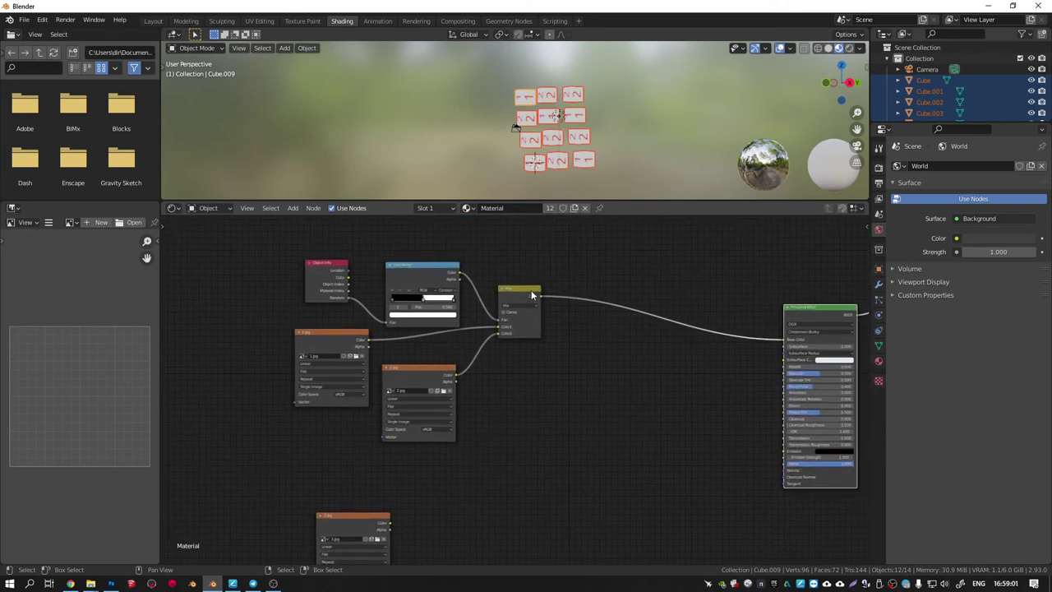
left_click_drag(529, 294, 544, 318)
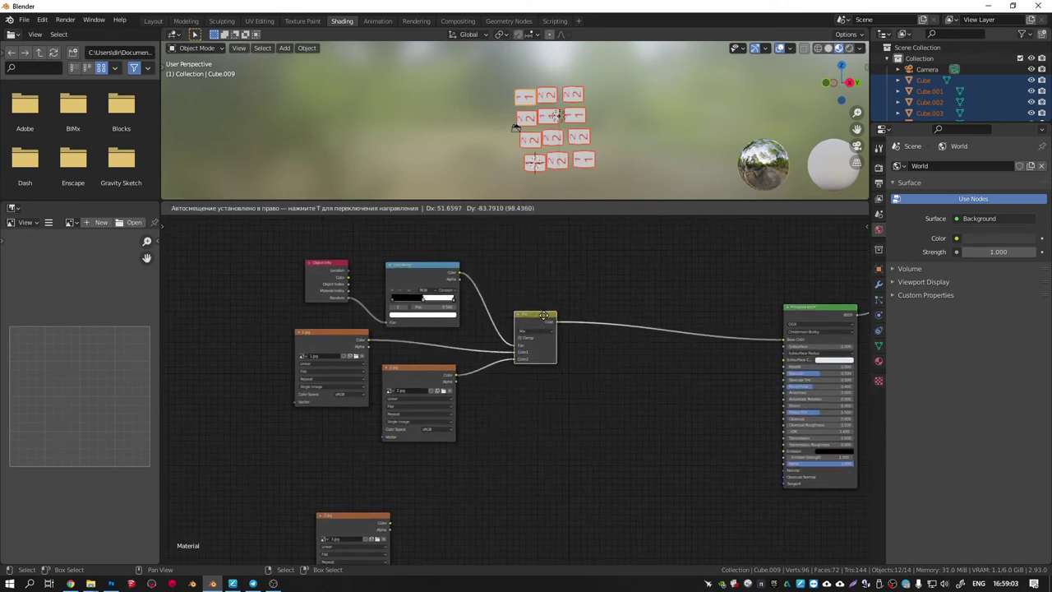
middle_click_drag(453, 398, 501, 338)
left_click_drag(500, 338, 480, 366)
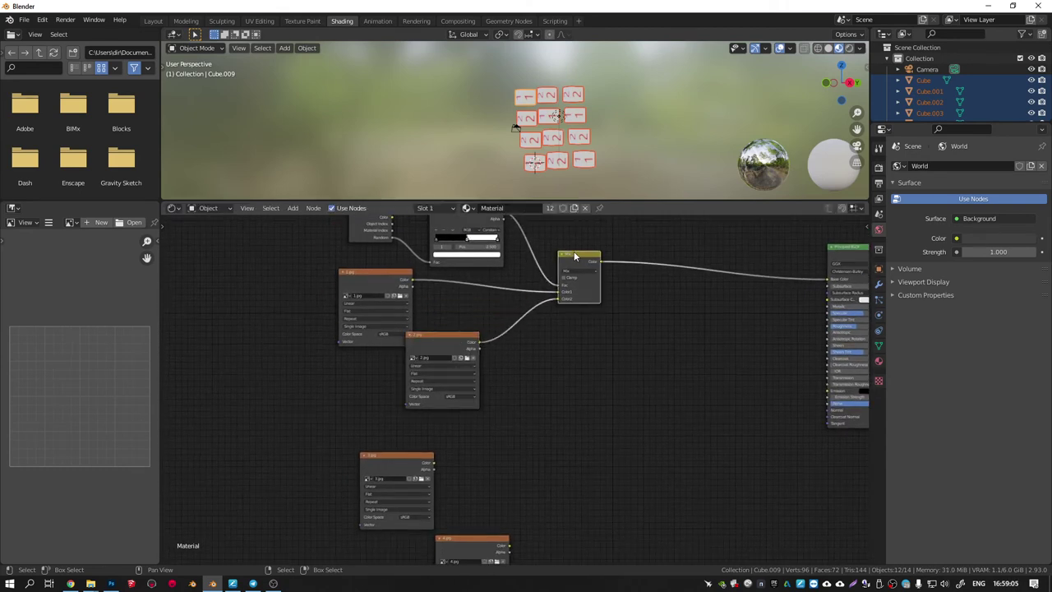
Step: Node Wrangler-link 3.jpg to 4.jpg into a new Mix node, expand it and arrange the nodes
middle_click_drag(479, 461, 439, 397)
right_click_drag(439, 397, 452, 473, "ctrl+alt")
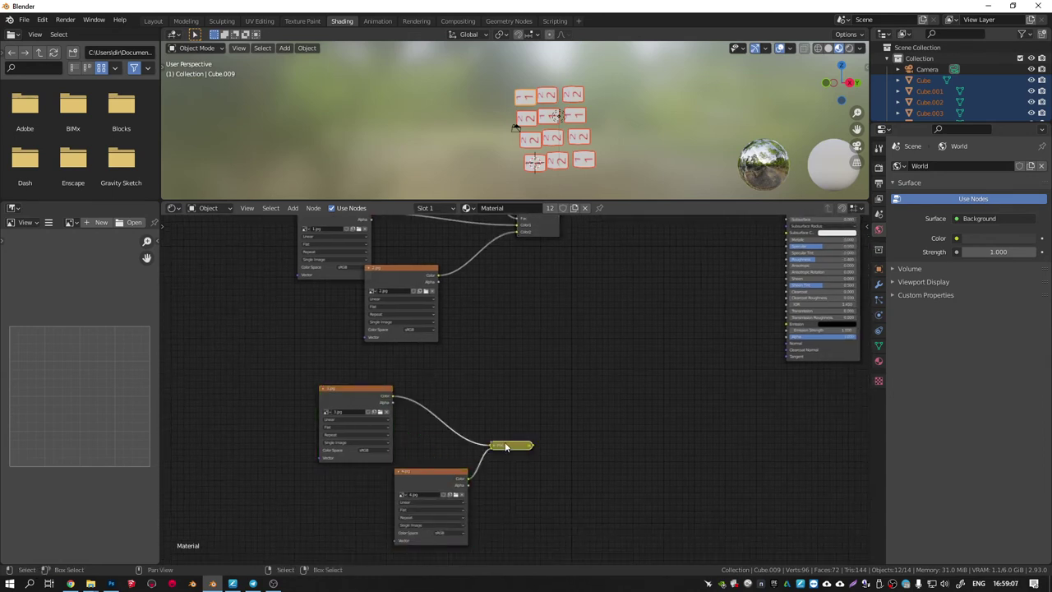
mouse_move(505, 446)
left_mouse_down()
mouse_move(511, 389)
mouse_move(531, 379)
left_mouse_up()
left_click(500, 388)
middle_click_drag(535, 311, 562, 423)
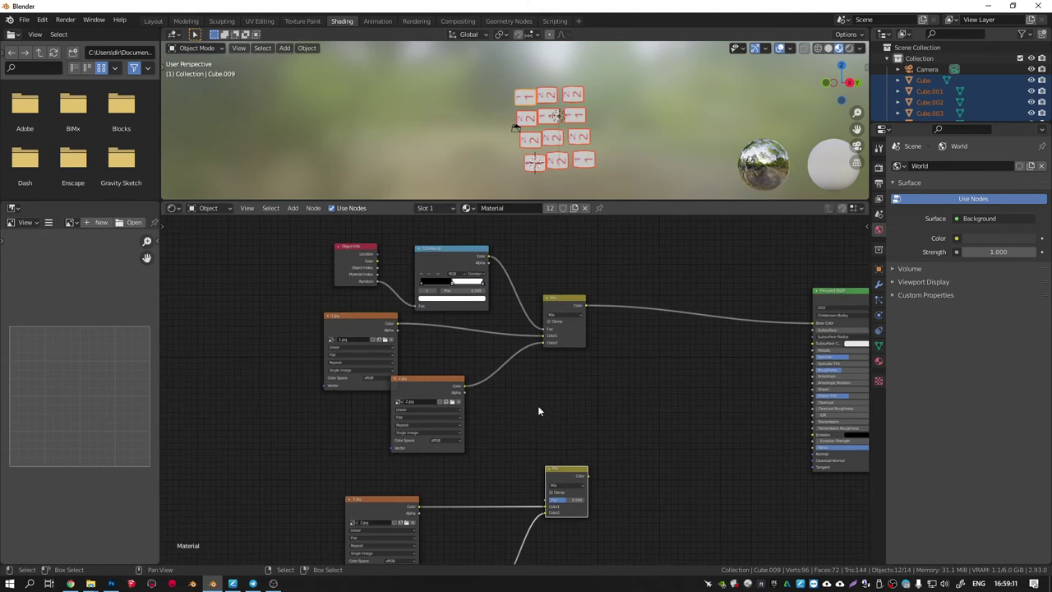
scroll(493, 300, "down", 1)
scroll(428, 305, "down", 1)
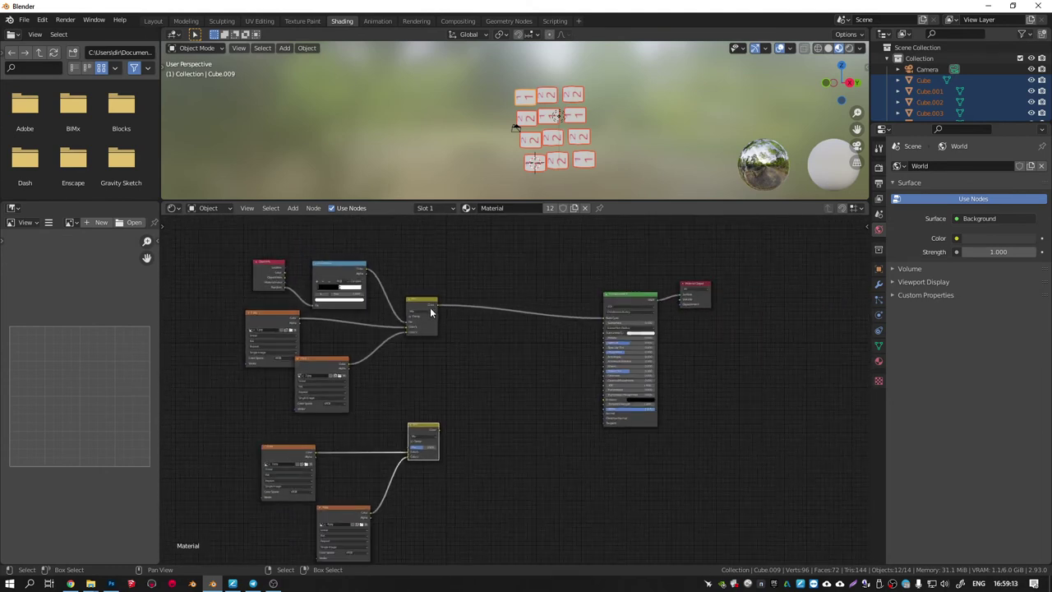
left_click_drag(377, 368, 363, 386)
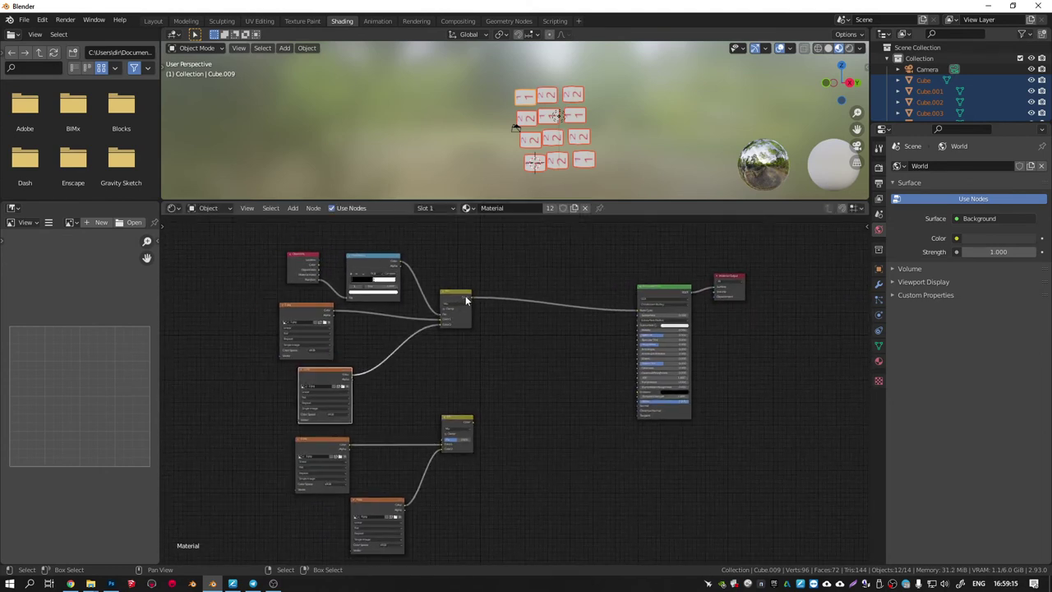
middle_click_drag(642, 316, 632, 337)
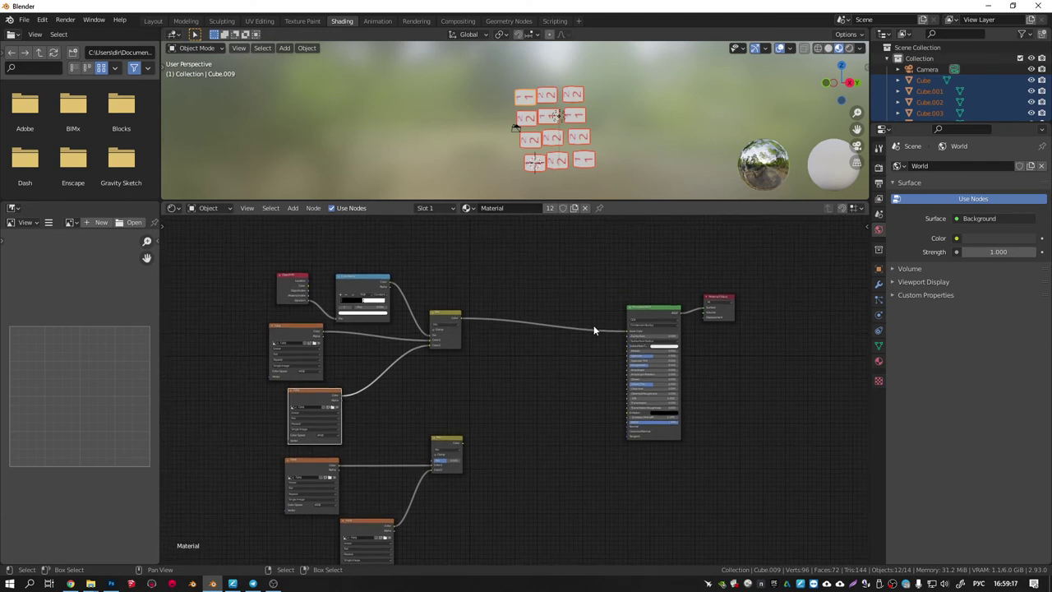
Step: Cut the link from the Mix node to the Principled BSDF
right_click_drag(538, 291, 513, 351, "ctrl")
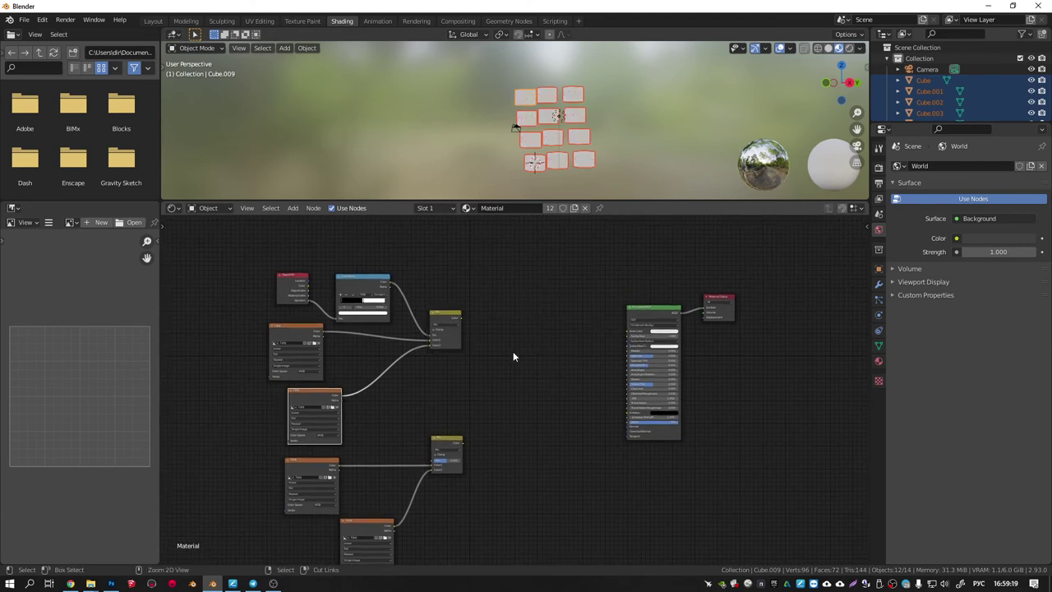
middle_click_drag(478, 314, 531, 325)
scroll(472, 313, "up", 2)
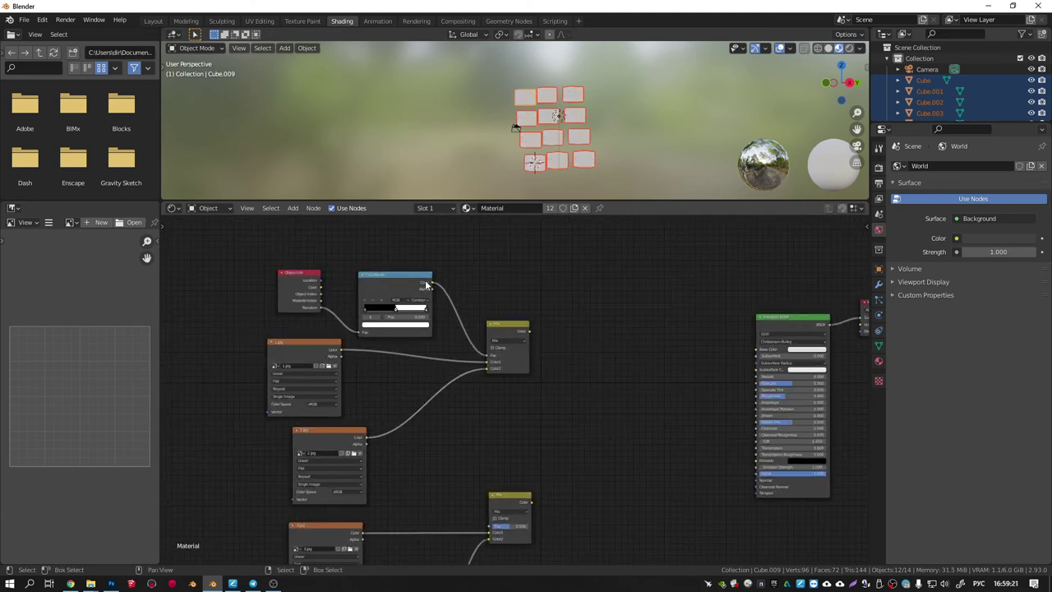
middle_click_drag(425, 280, 567, 287)
scroll(512, 323, "up", 2)
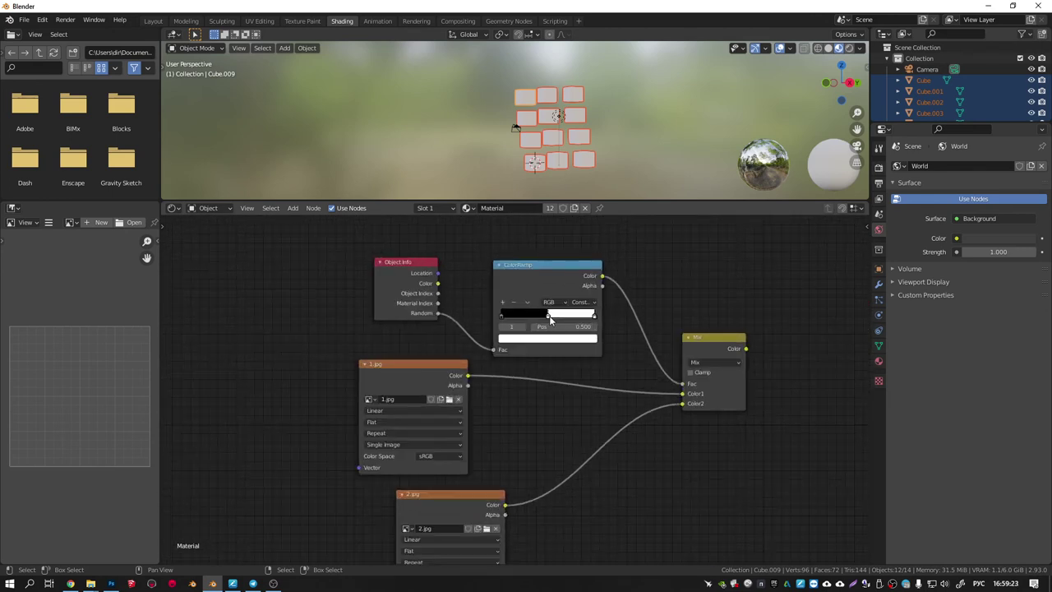
scroll(548, 323, "up", 2)
Step: Move the white stop to 0.245 and add a black stop at 0.477 for alternating bands
left_click_drag(548, 323, 514, 324)
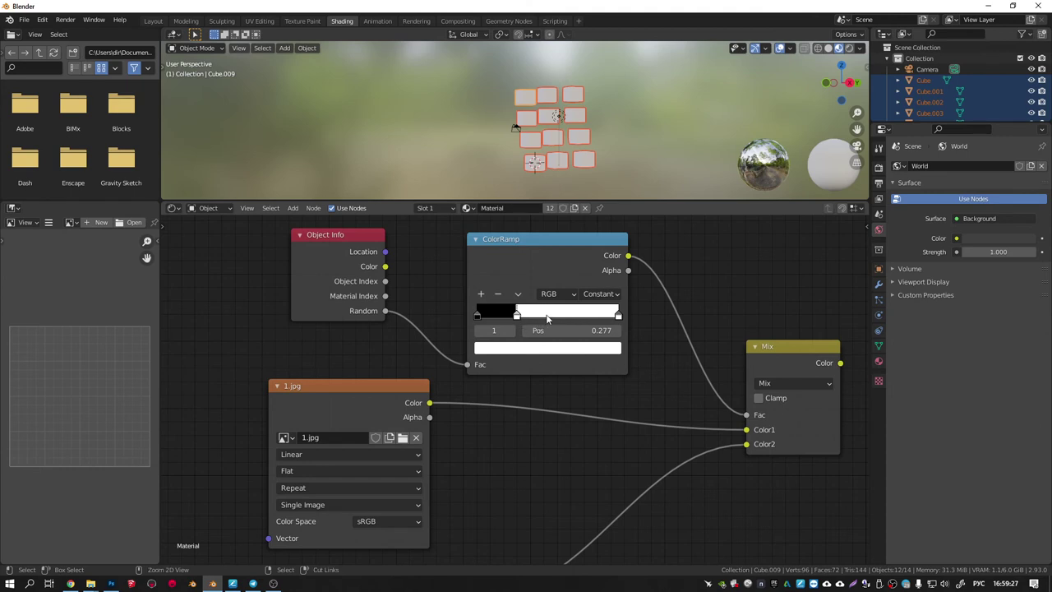
left_click(548, 319, "ctrl")
left_click_drag(548, 319, 549, 320)
left_click(549, 317)
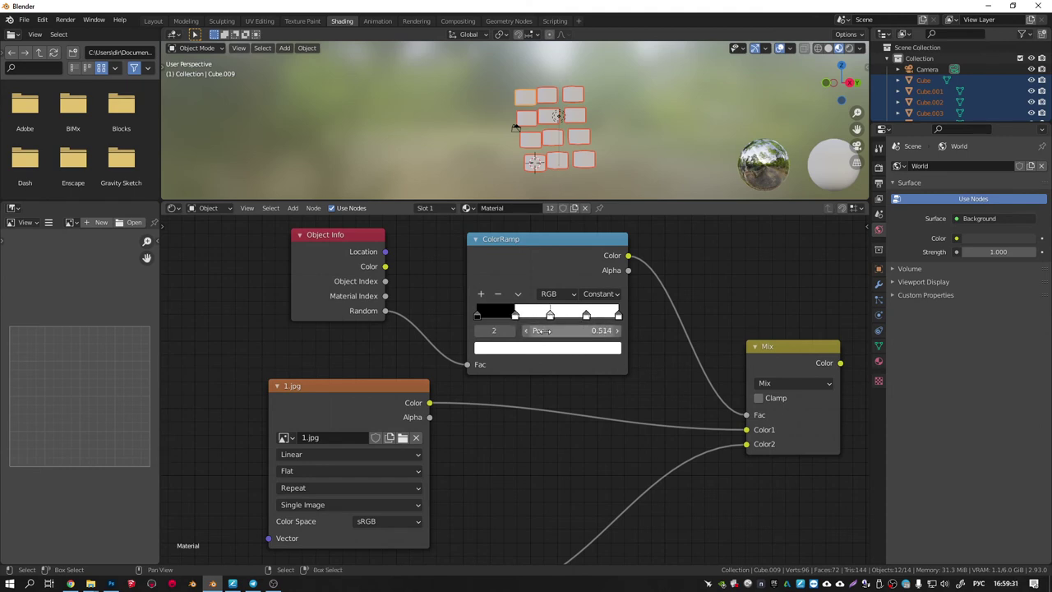
left_click(536, 349)
left_click_drag(590, 207, 590, 251)
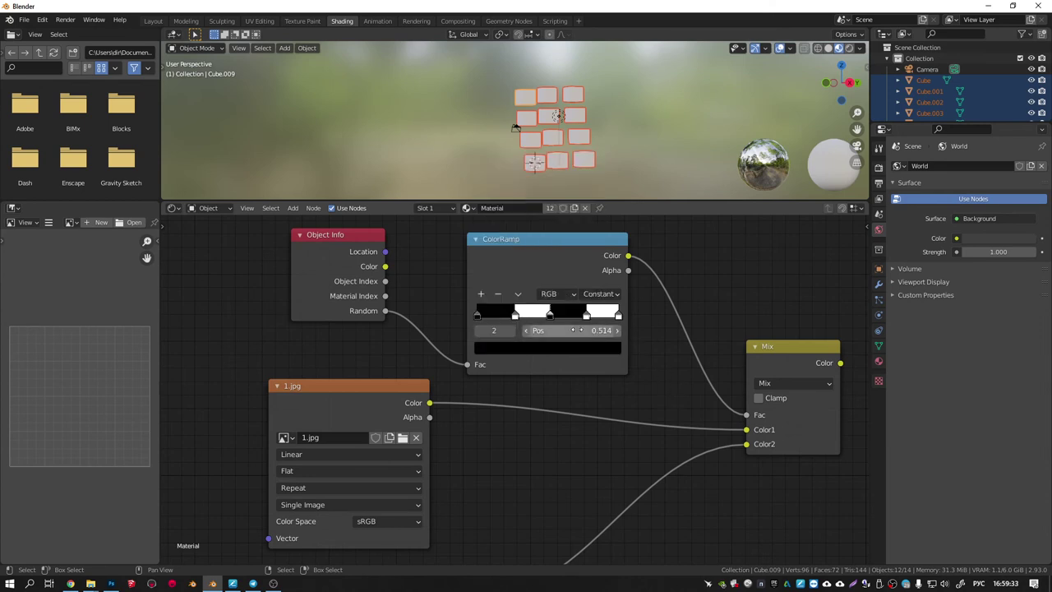
left_click(515, 318)
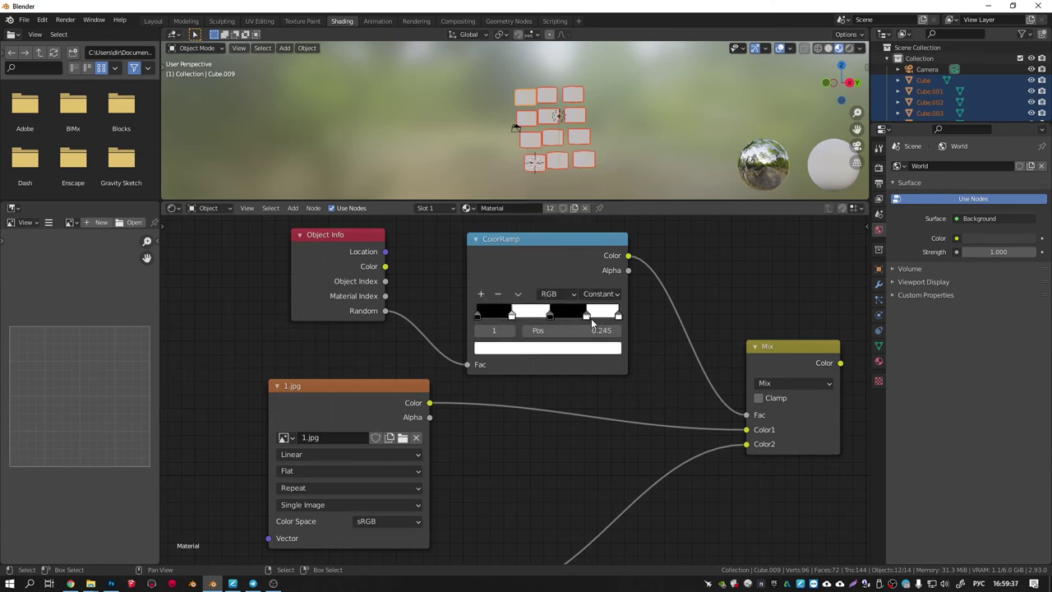
left_click(549, 318)
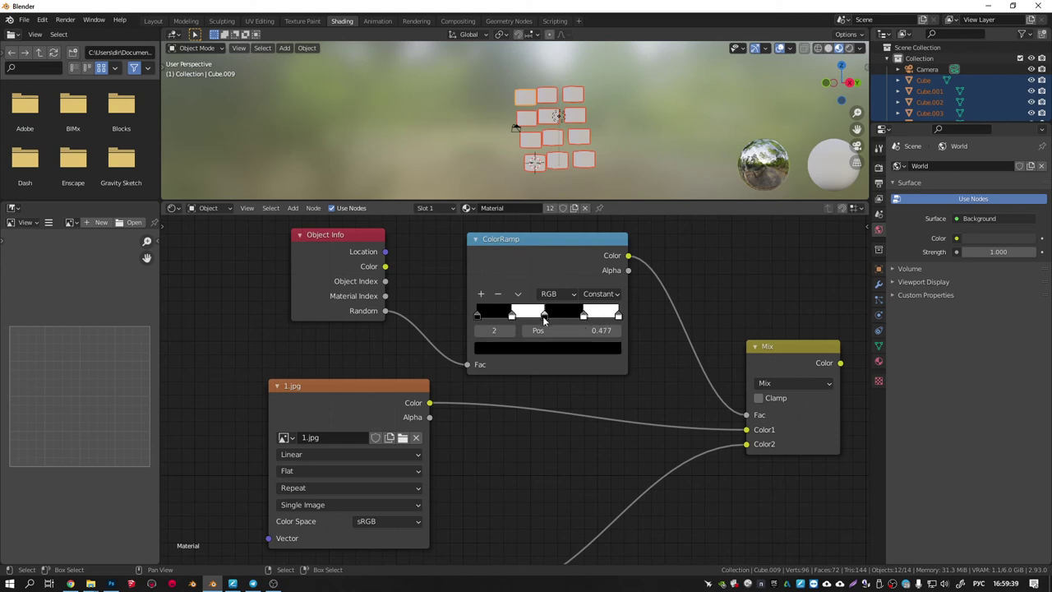
scroll(546, 328, "down", 4)
Step: Connect the ColorRamp to the lower Mix node's factor and rearrange the image texture nodes
scroll(525, 303, "down", 2)
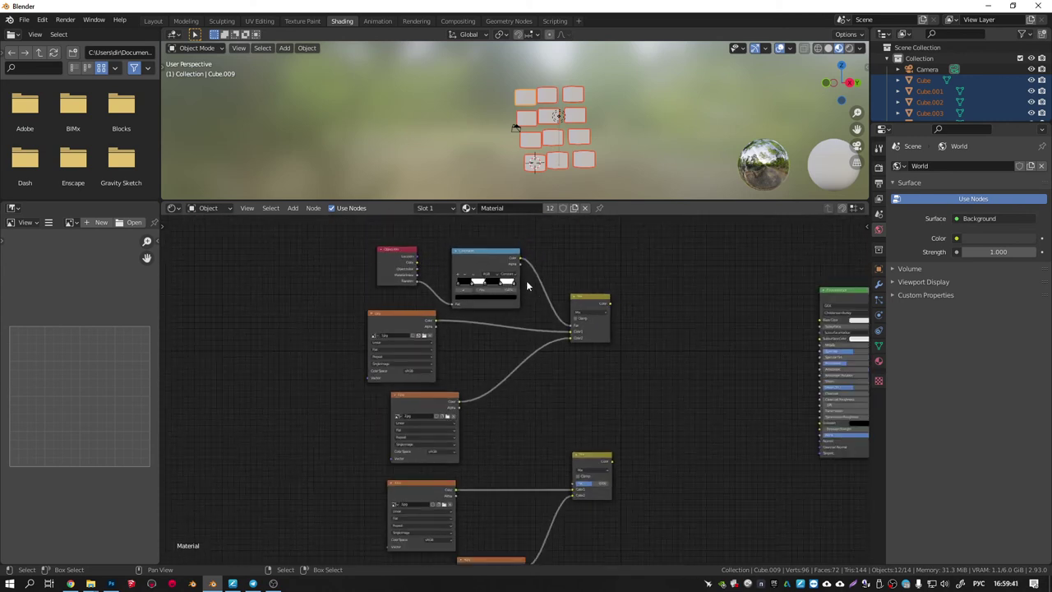
scroll(521, 259, "down", 1)
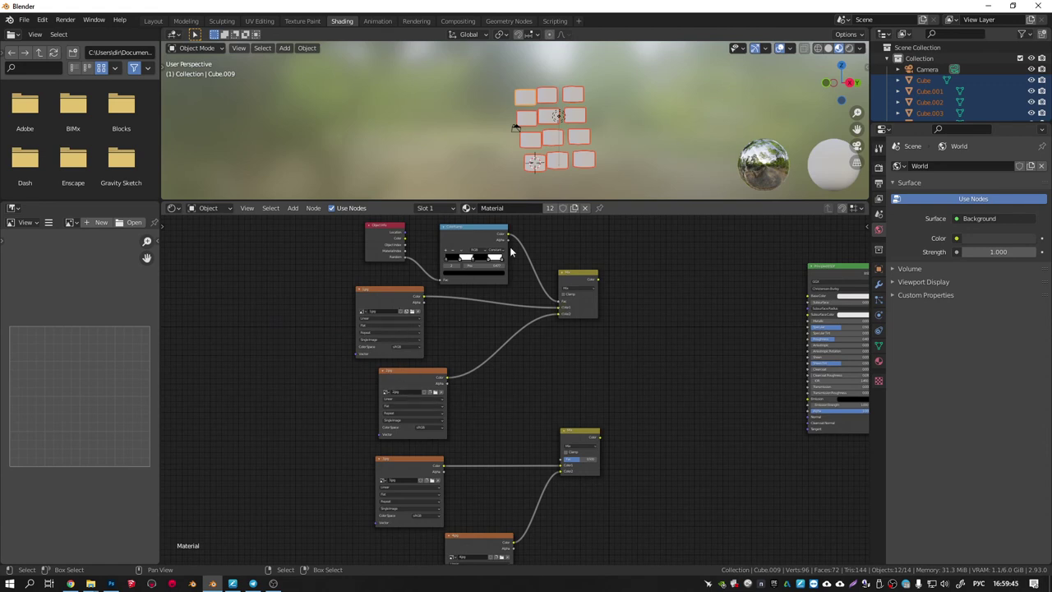
left_click_drag(508, 235, 560, 457)
scroll(557, 449, "down", 1, "shift")
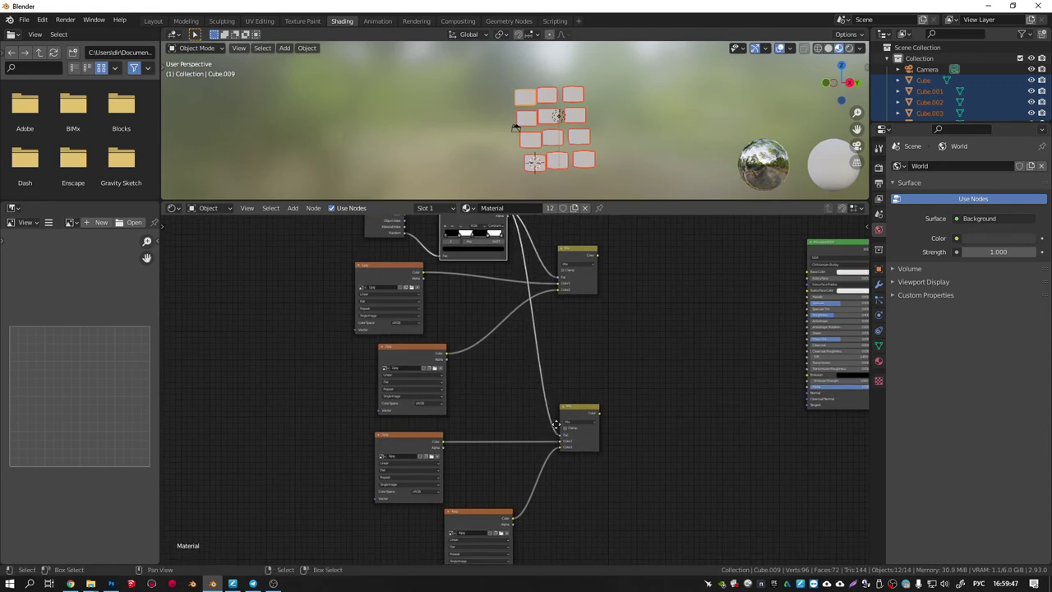
middle_click_drag(557, 424, 595, 362)
left_click_drag(516, 460, 478, 476)
left_click_drag(457, 375, 503, 378)
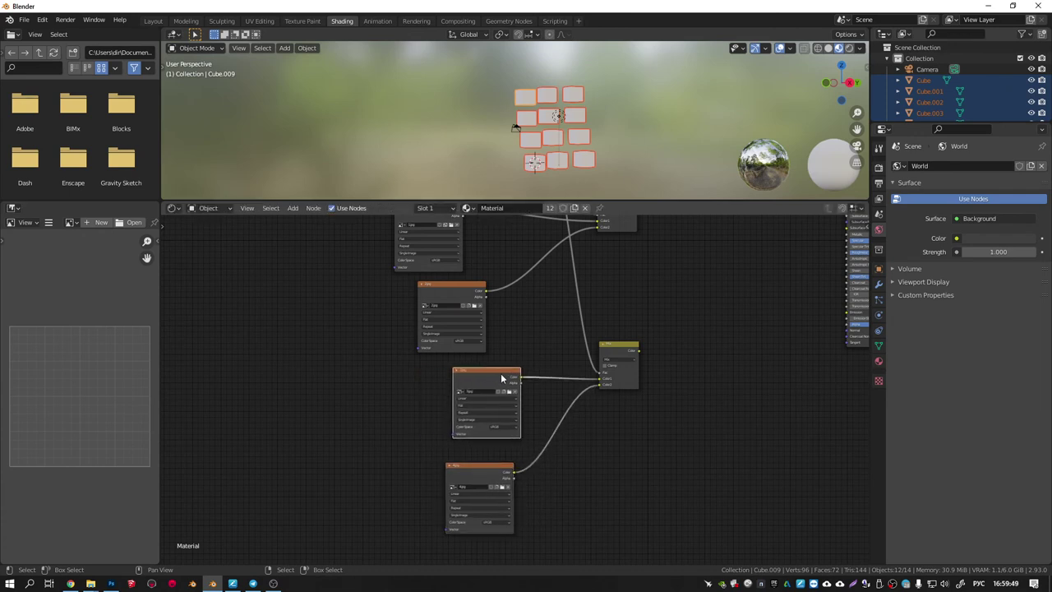
mouse_move(502, 378)
middle_mouse_down()
mouse_move(488, 450)
mouse_move(533, 419)
middle_mouse_up()
scroll(533, 419, "down", 1)
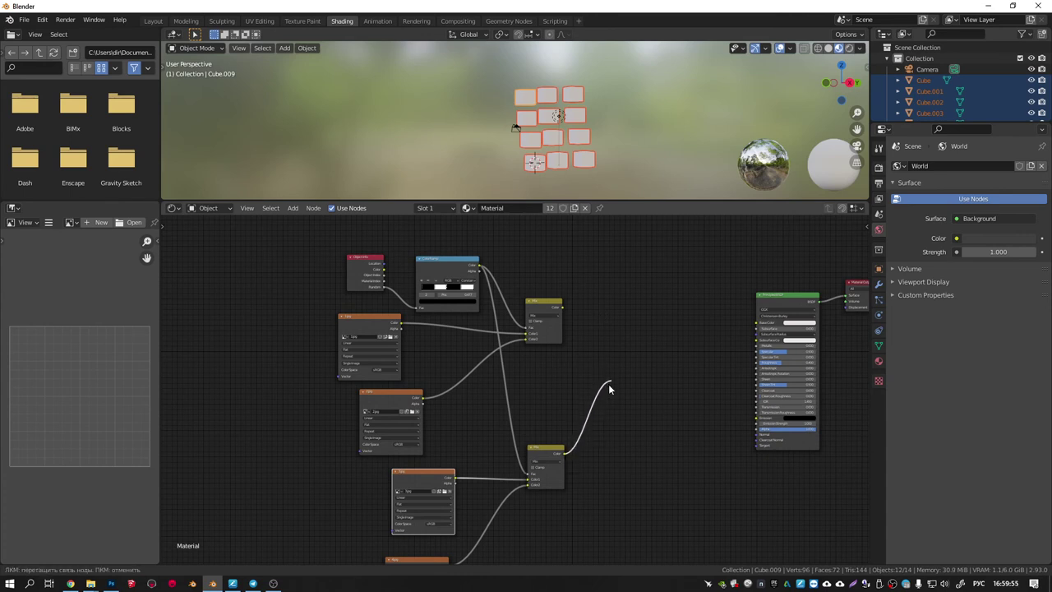
middle_click_drag(616, 376, 550, 406)
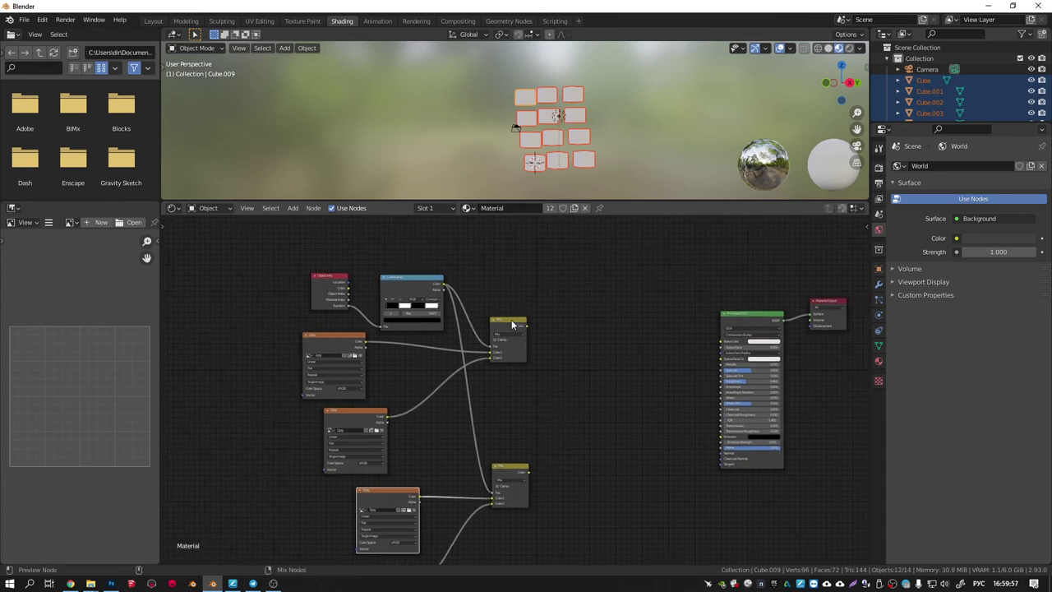
Step: Lazy-mix the two Mix outputs into a third Mix node and nudge it into place
right_click_drag(512, 324, 509, 481, "ctrl+shift")
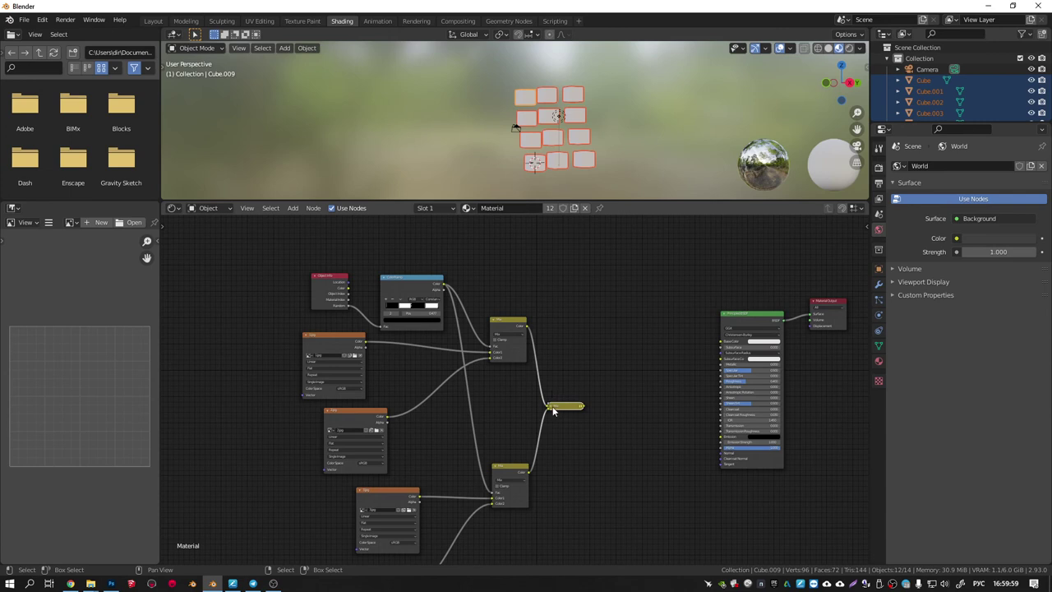
left_click_drag(563, 413, 564, 397)
scroll(565, 397, "up", 1)
scroll(565, 397, "up", 1)
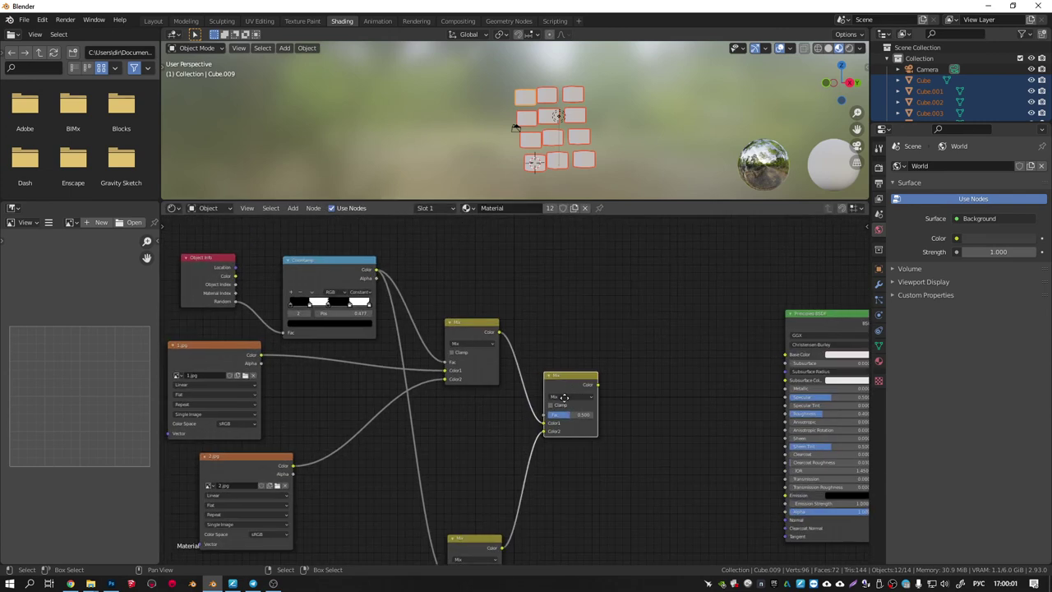
middle_click_drag(564, 397, 576, 425)
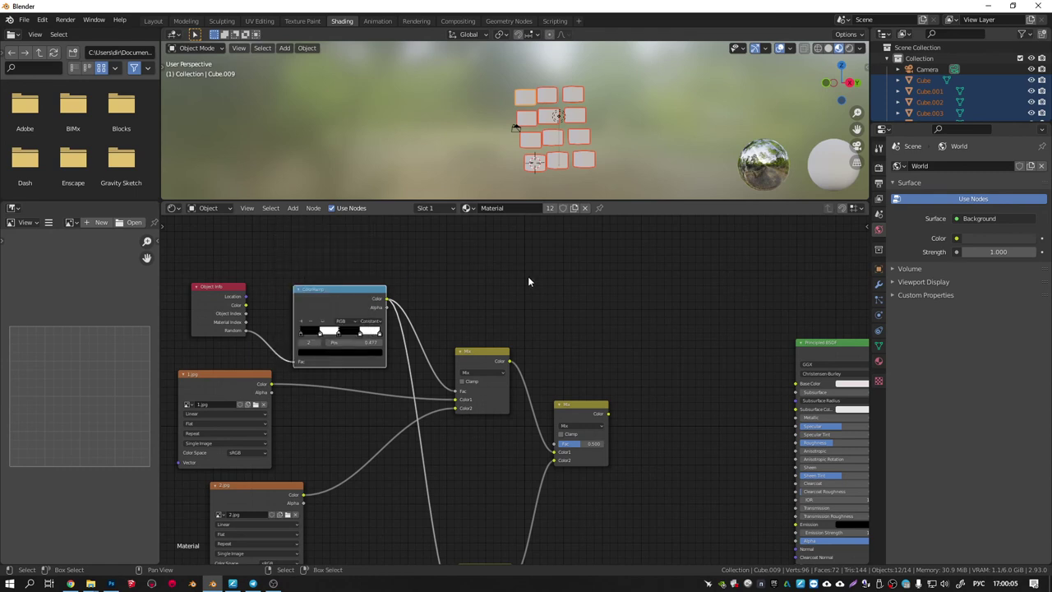
Step: Duplicate the ColorRamp, drive it with Random, and leave one black/white boundary at 0.527
key("shift+d")
left_click(494, 271)
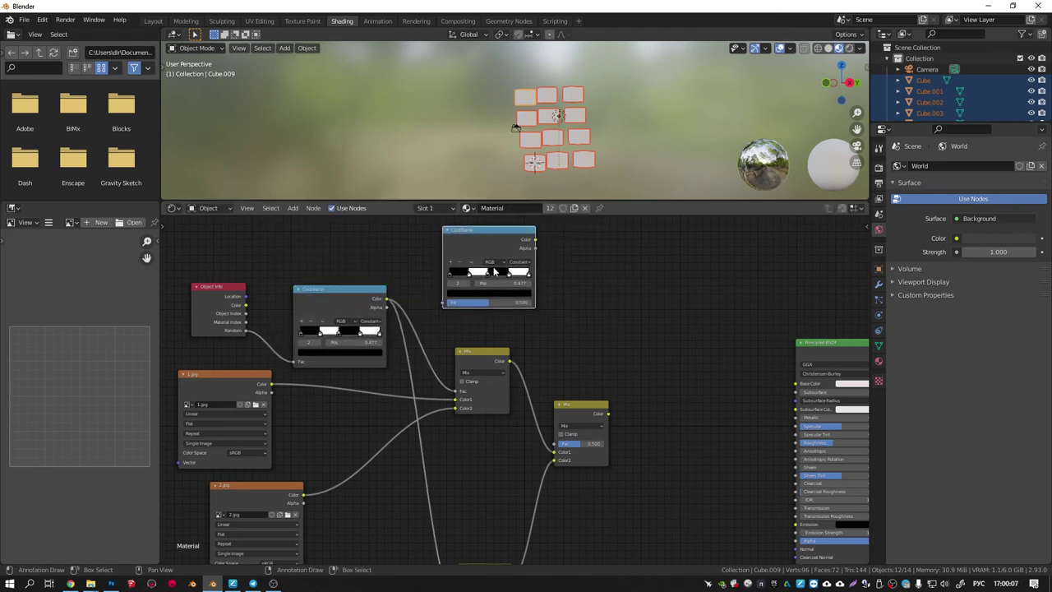
left_click_drag(246, 329, 444, 302)
scroll(441, 303, "up", 2)
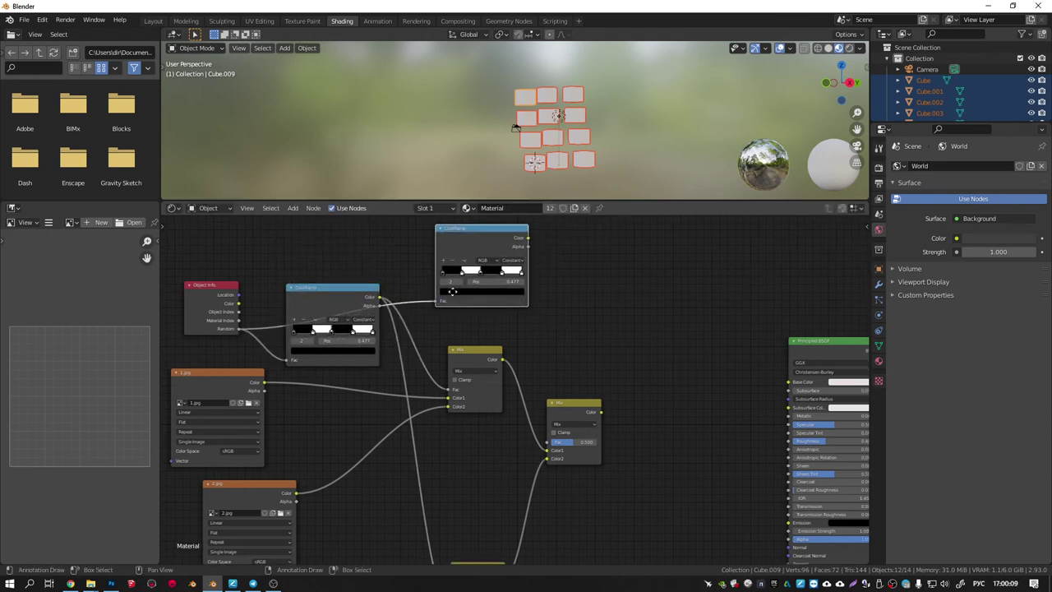
scroll(441, 302, "up", 1)
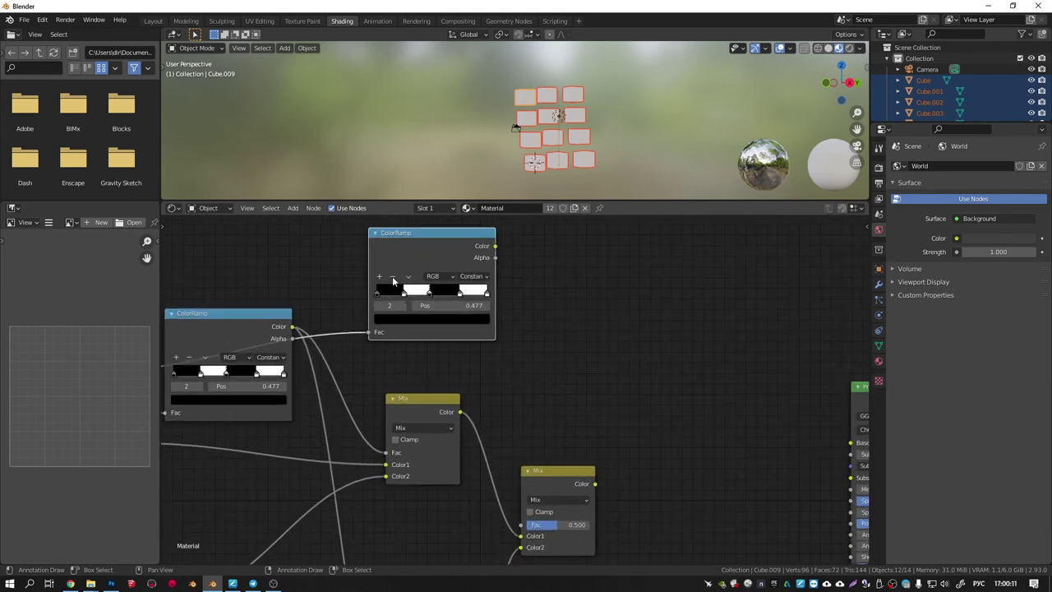
left_click(392, 279)
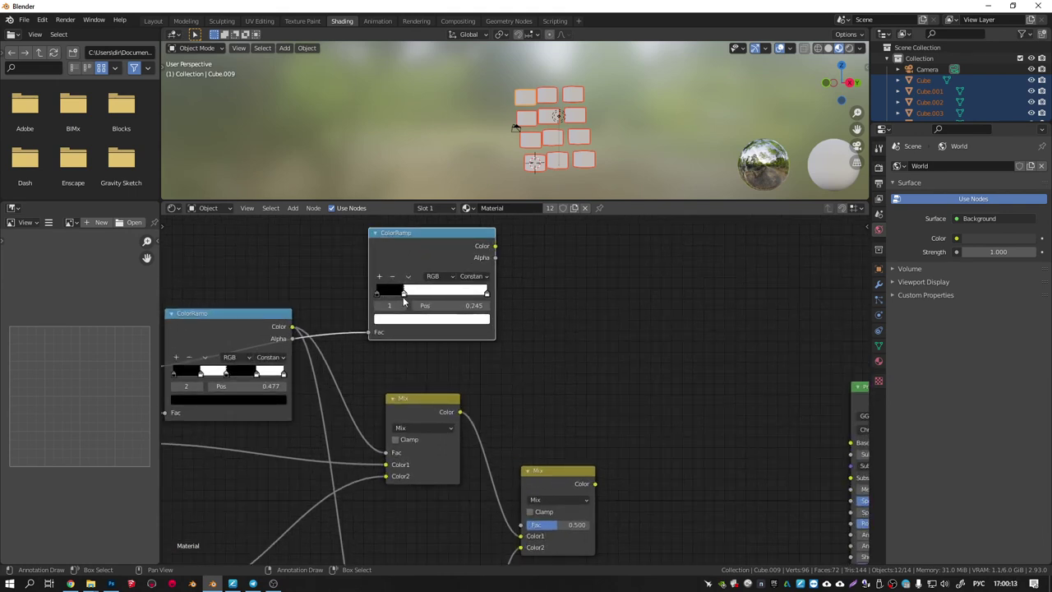
left_click_drag(402, 301, 436, 298)
scroll(436, 298, "down", 2)
Step: Set the final Mix factor to 0.262, drive it with the new ColorRamp, and connect it to Base Color
middle_click_drag(544, 413, 499, 371)
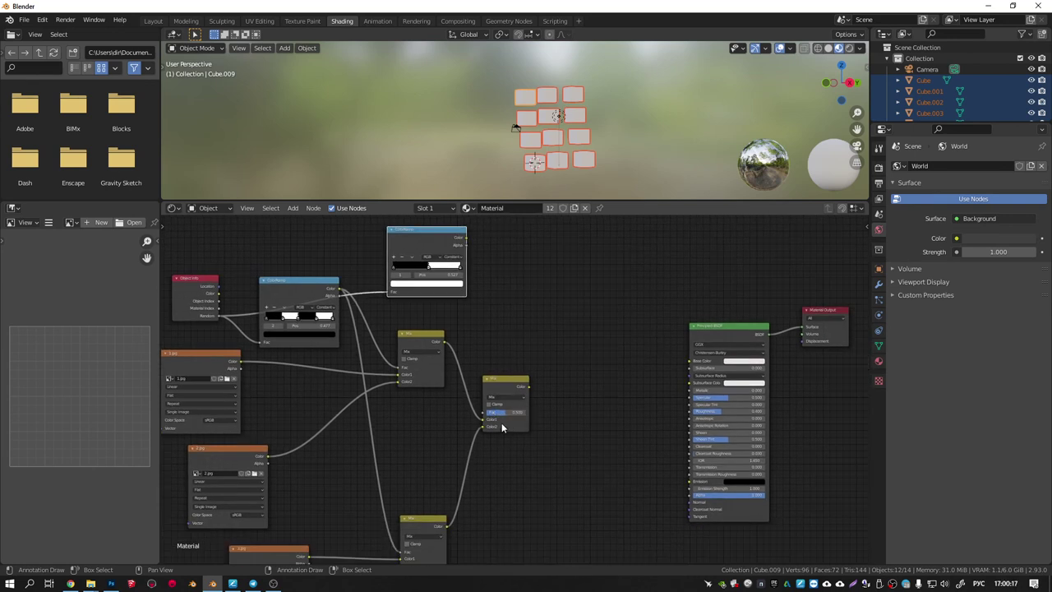
mouse_move(492, 413)
left_mouse_down()
mouse_move(460, 414)
mouse_move(542, 411)
left_mouse_up()
left_click_drag(466, 237, 483, 412)
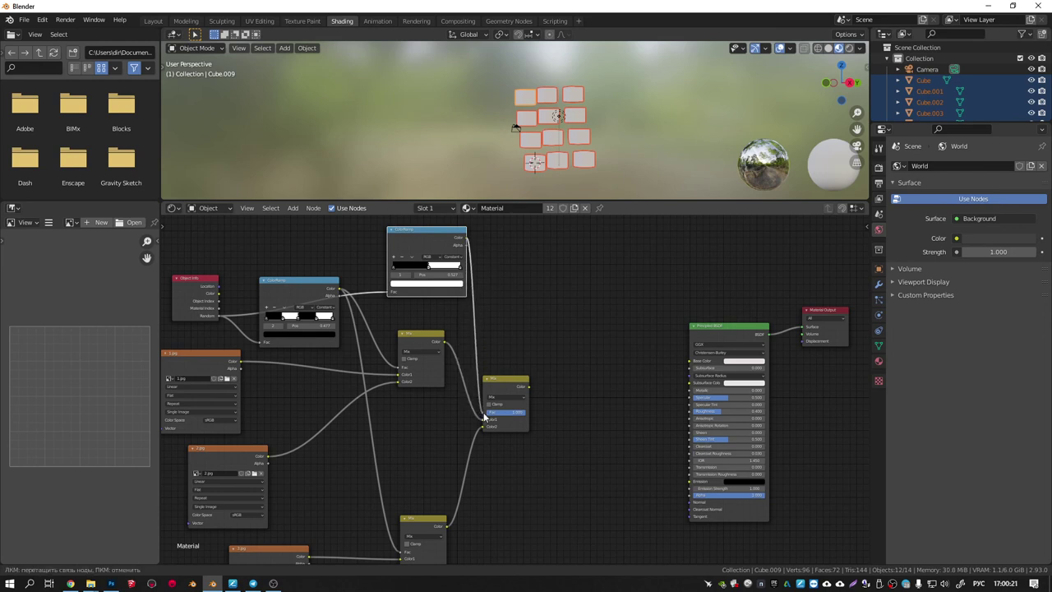
left_click_drag(528, 386, 690, 361)
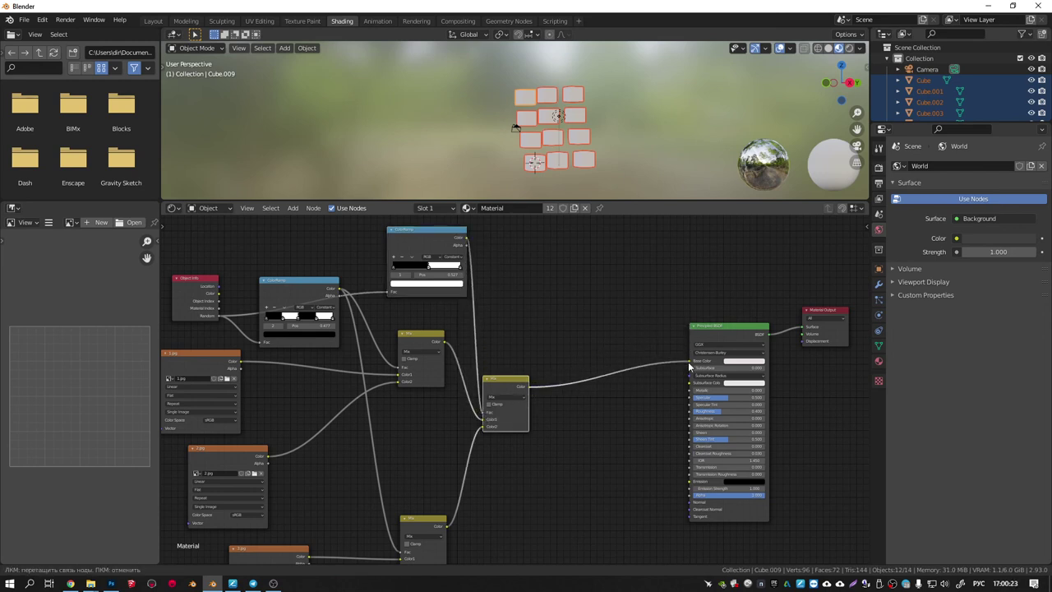
middle_click_drag(506, 332, 540, 332)
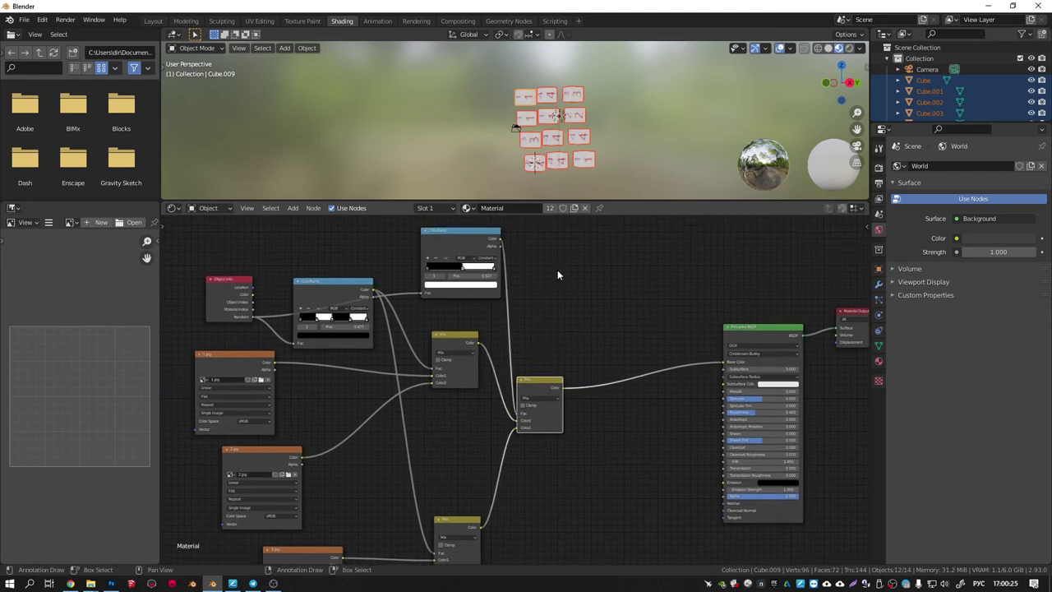
Step: Duplicate the cube group twice along X to extend the grid left and right
scroll(557, 188, "up", 4)
scroll(557, 188, "down", 2)
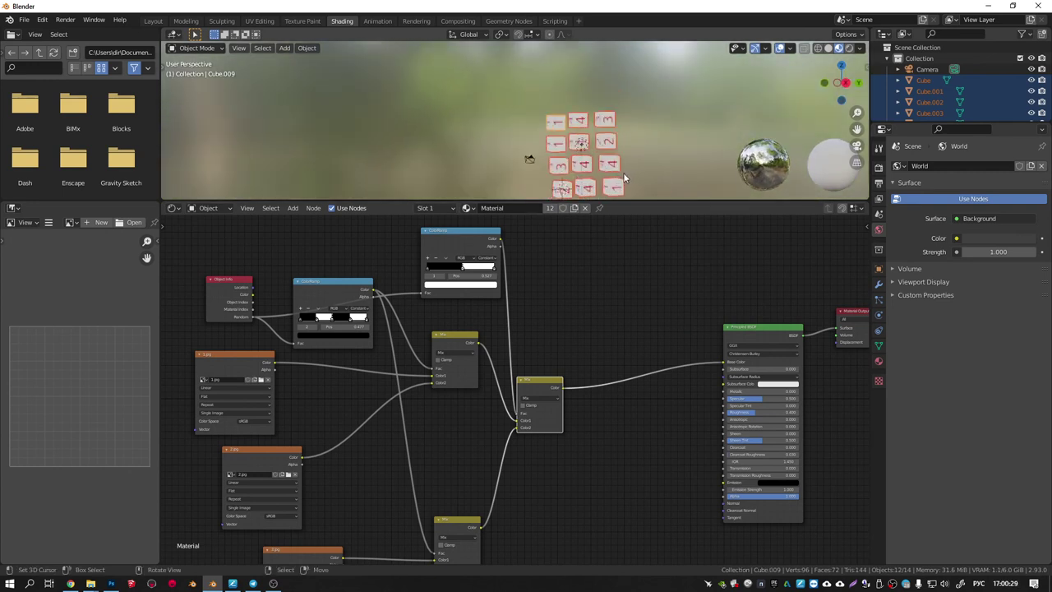
middle_click_drag(633, 171, 441, 124, "shift")
key("shift+d")
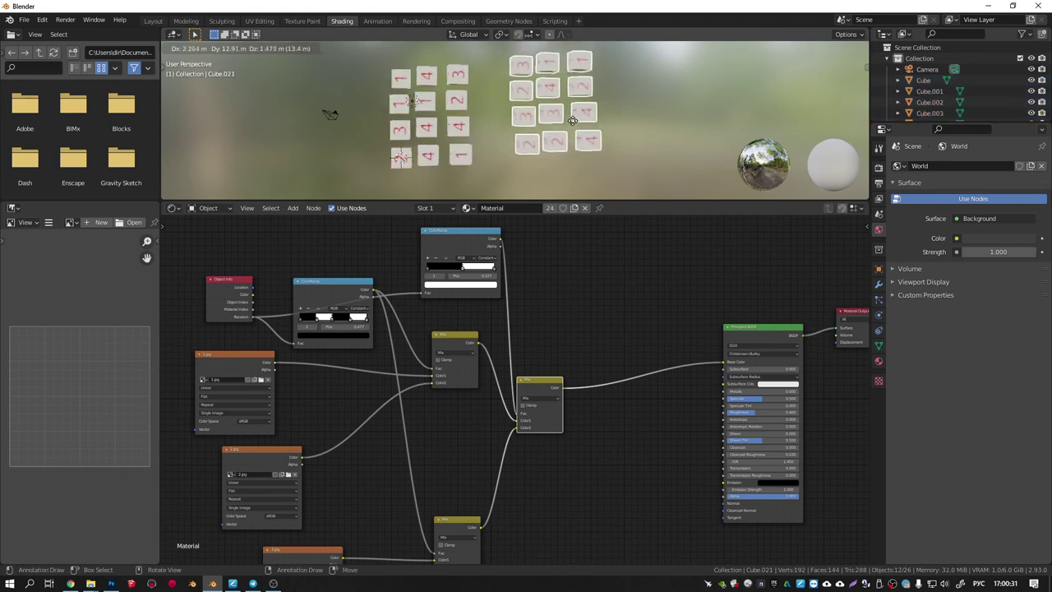
left_click(493, 130)
key("shift+d")
key("x")
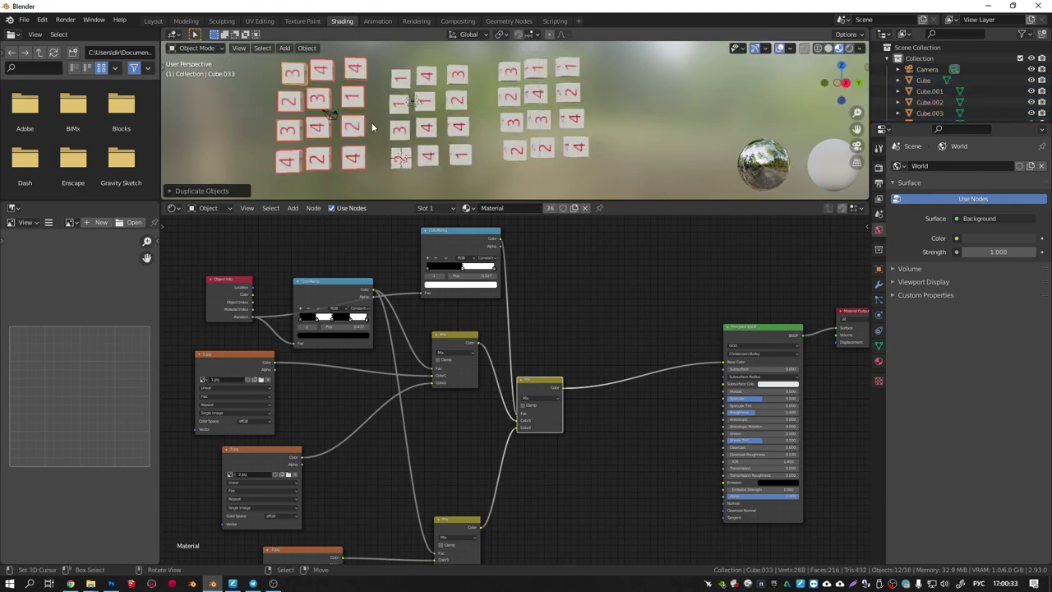
left_click(371, 122)
Step: Copy individual cubes and scatter them above and to the right of the grid
left_click(383, 66)
key("shift+s")
key("Escape")
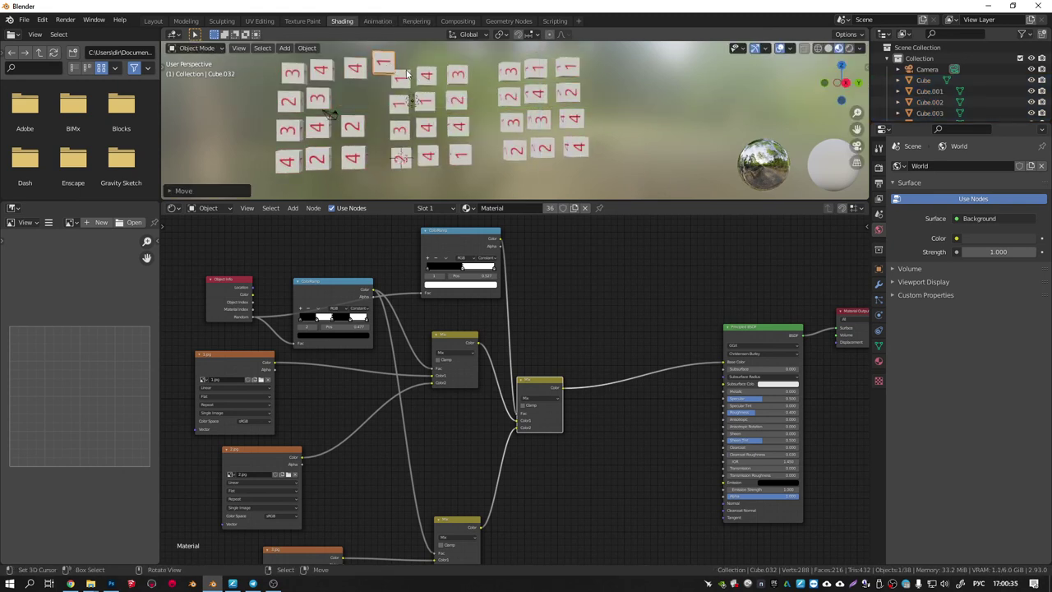
key("shift+d")
left_click(489, 105)
key("shift+d")
left_click(561, 95)
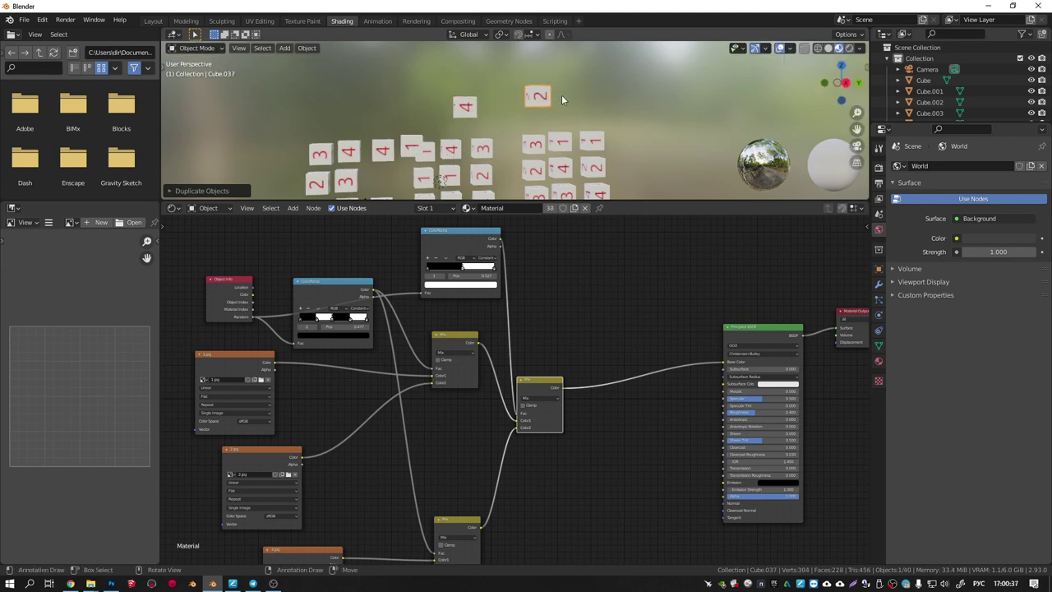
key("shift+d")
left_click(603, 100)
left_click(651, 113)
Step: Add more single-cube copies around the right and upper-left edges, up to Cube.044
key("shift+d")
left_click(667, 160)
key("shift+d")
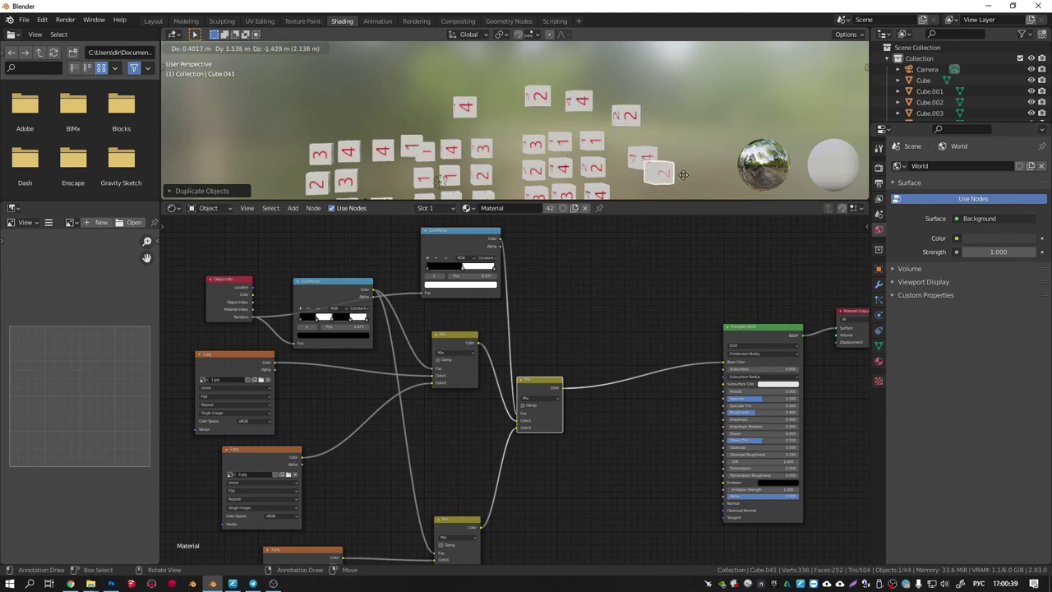
left_click(683, 182)
key("shift+d")
left_click(700, 120)
key("shift+d")
left_click(642, 90)
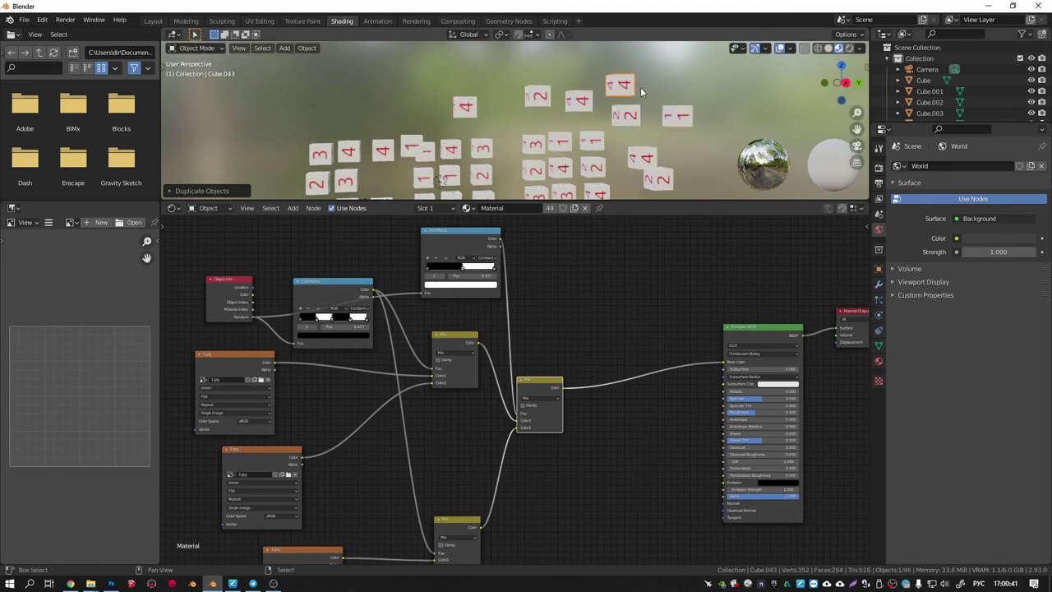
key("shift+d")
left_click(577, 74)
Step: Orbit the viewport to look down on the finished numbered cube grid
scroll(580, 170, "down", 3)
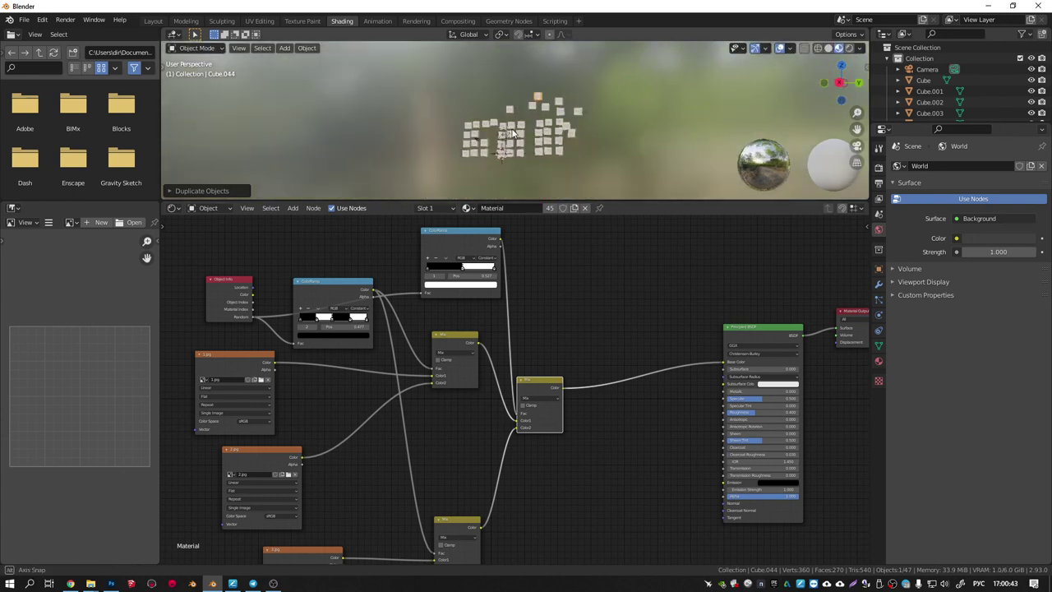
middle_click_drag(579, 170, 623, 179)
middle_click_drag(542, 165, 576, 189)
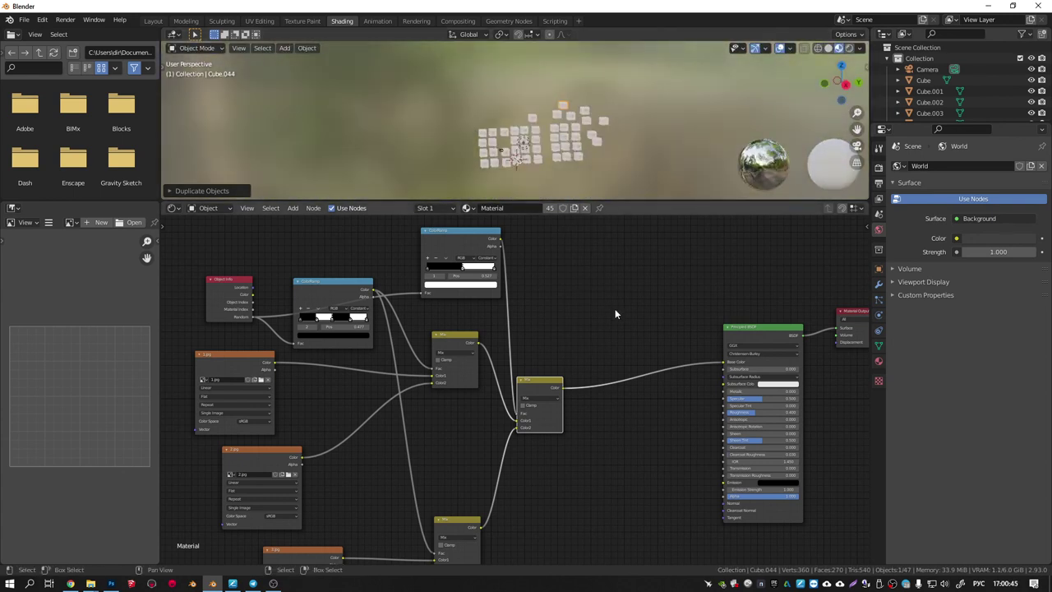
scroll(615, 312, "down", 3)
mouse_move(597, 387)
middle_mouse_down()
mouse_move(640, 356)
mouse_move(552, 444)
middle_mouse_up()
scroll(568, 371, "up", 2)
scroll(610, 338, "up", 1)
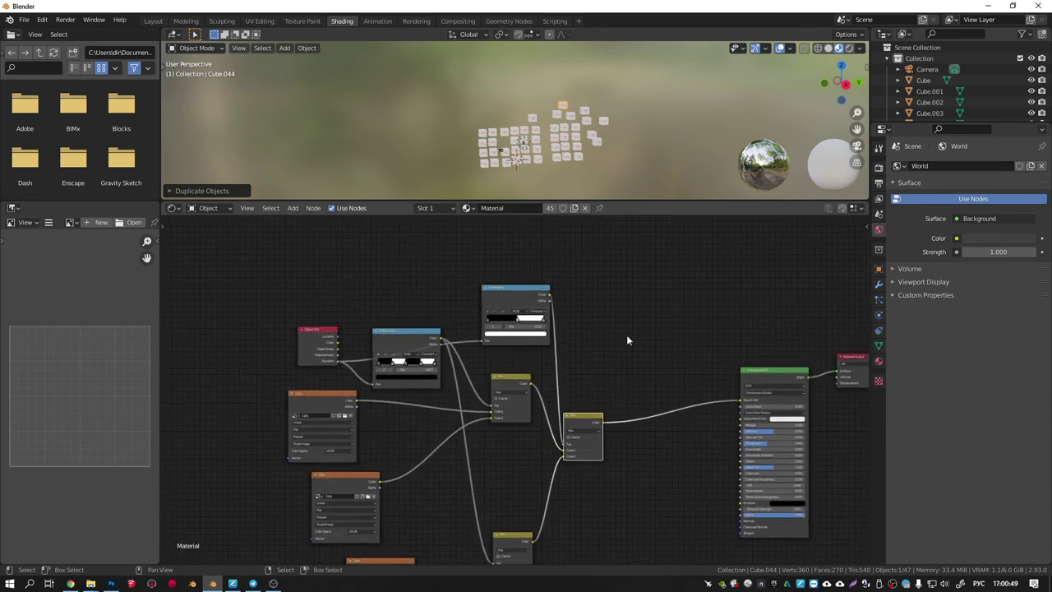